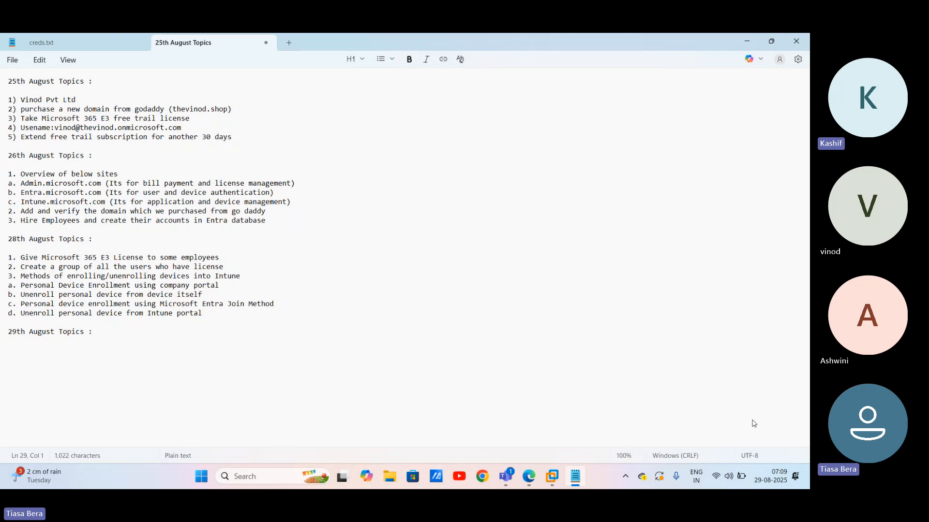
Step: Add item '1.' below '29th August Topics :' in Notepad, then bring VMware Workstation forward
{"action": "left_click", "coordinate": [59, 332]}
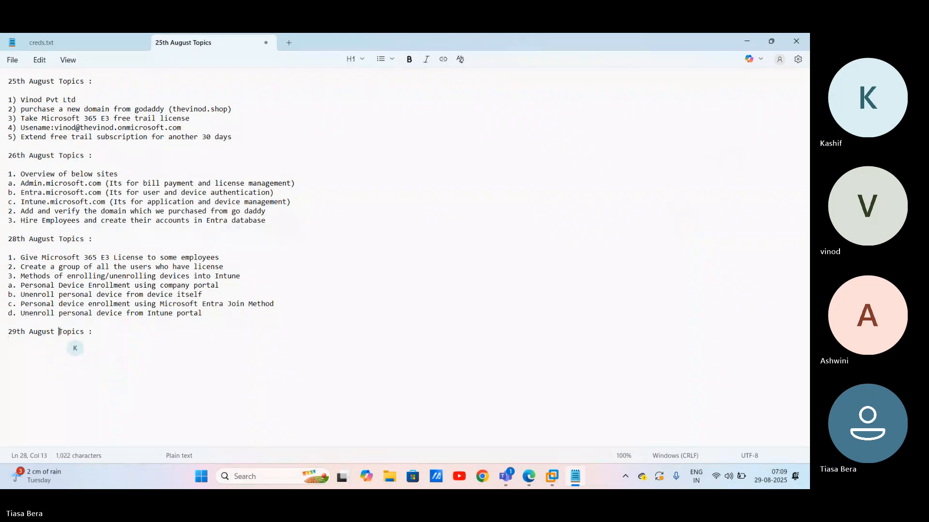
{"action": "left_click", "coordinate": [81, 344]}
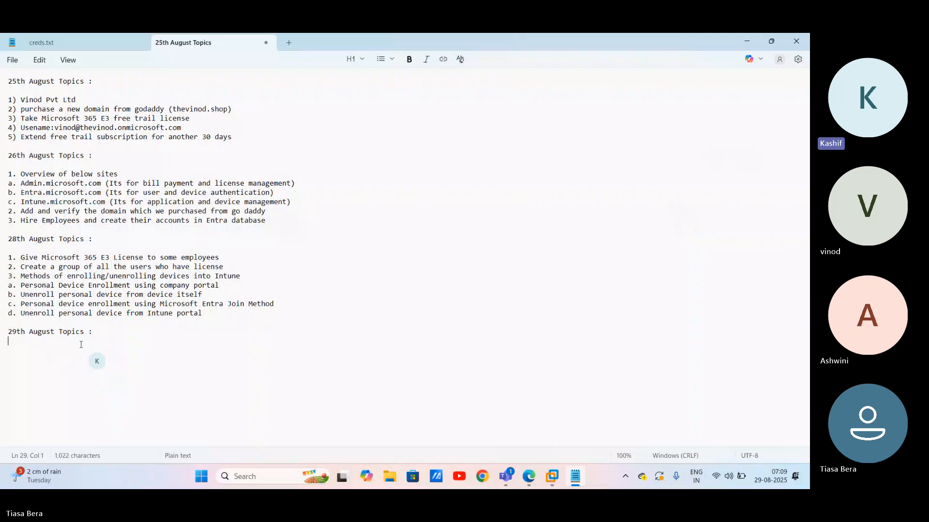
{"action": "type", "text": "1."}
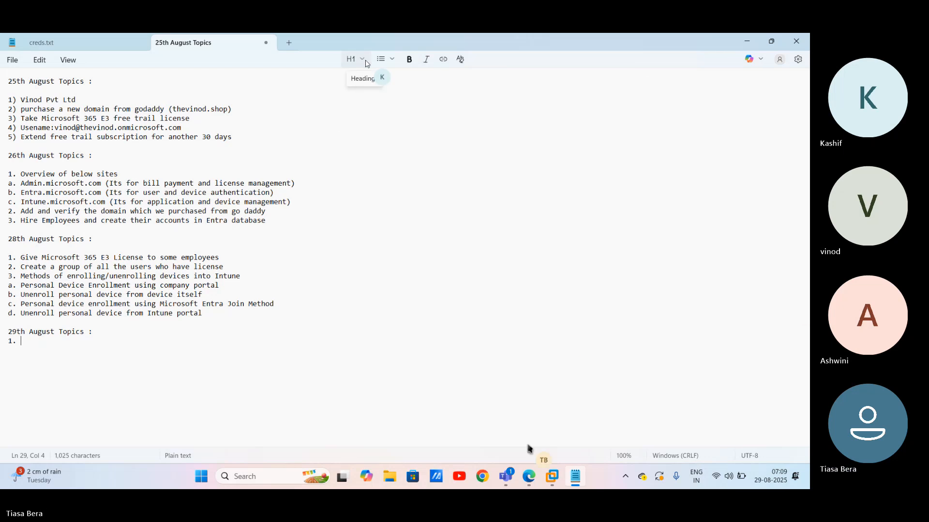
{"action": "left_click", "coordinate": [552, 477]}
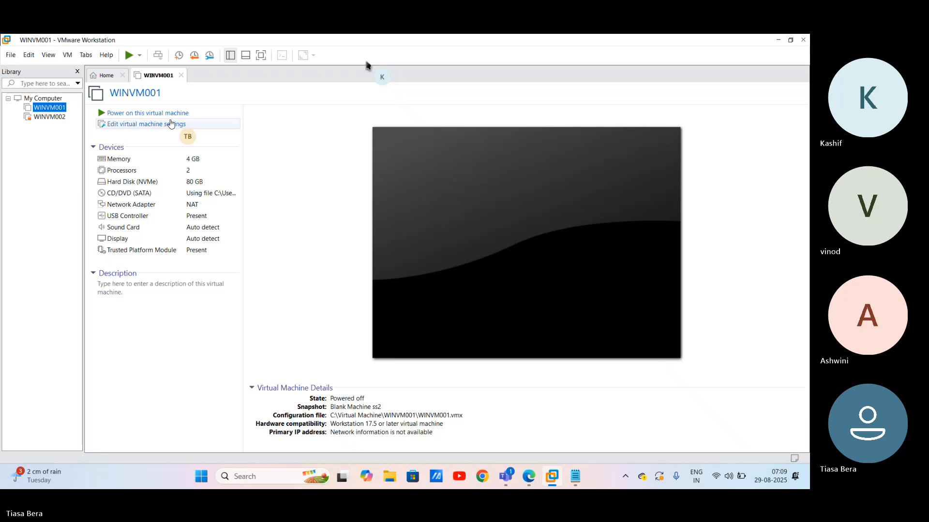
Step: Power on WINVM001, sign in with the account password, then bring Edge forward
{"action": "left_click", "coordinate": [167, 113]}
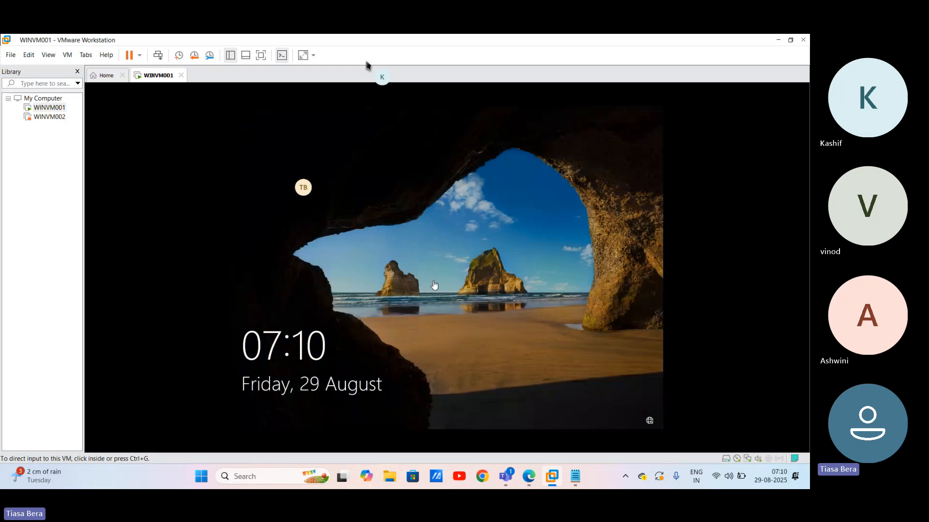
{"action": "left_click", "coordinate": [434, 286]}
{"action": "left_click", "coordinate": [433, 280]}
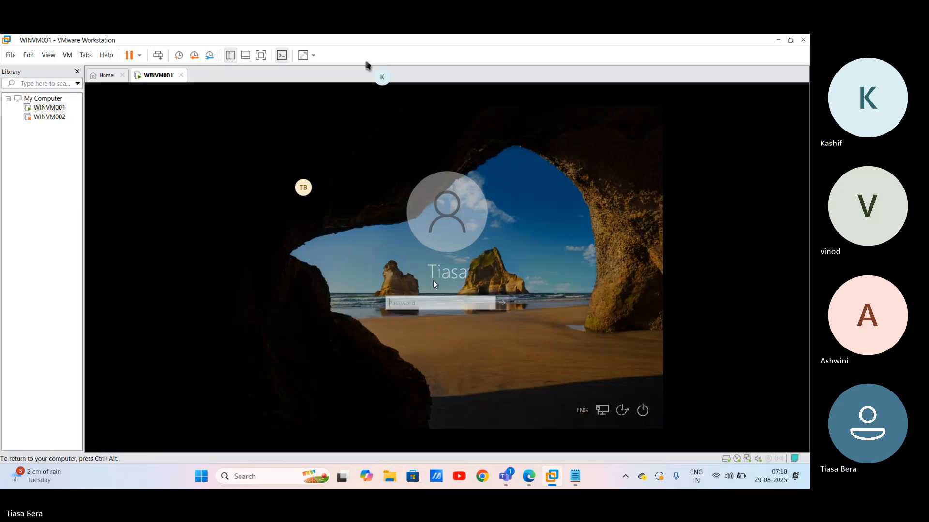
{"action": "key", "text": "Return"}
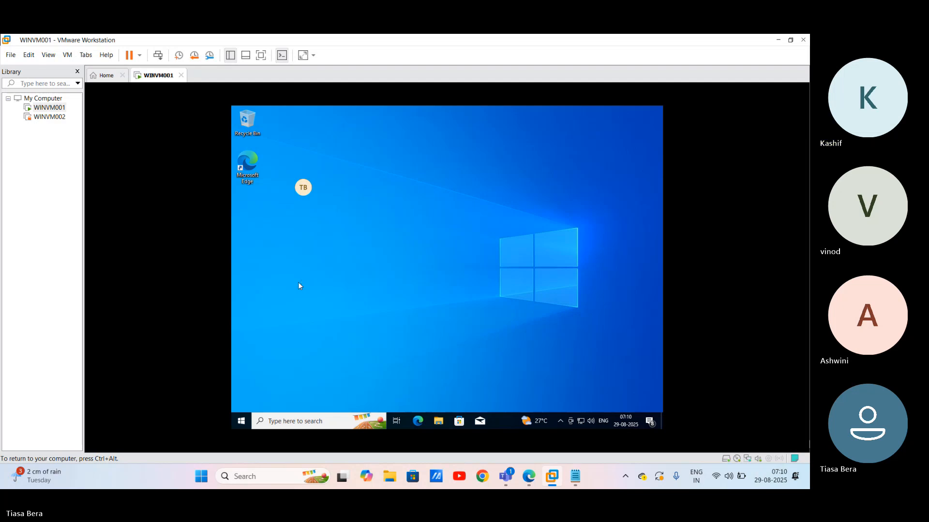
{"action": "left_click", "coordinate": [530, 478]}
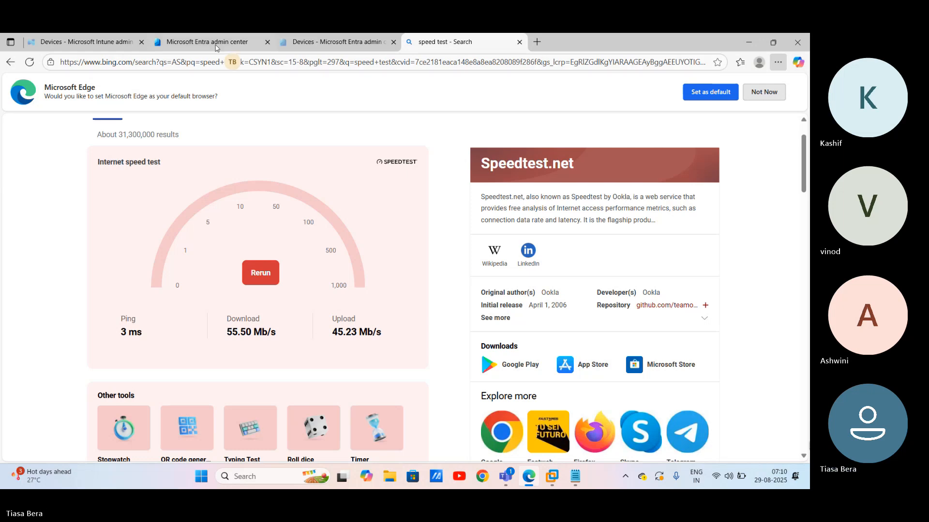
Step: Go to Devices > All devices in Entra admin center, listing DESKTOP-N1TCBQ7
{"action": "left_click", "coordinate": [215, 45]}
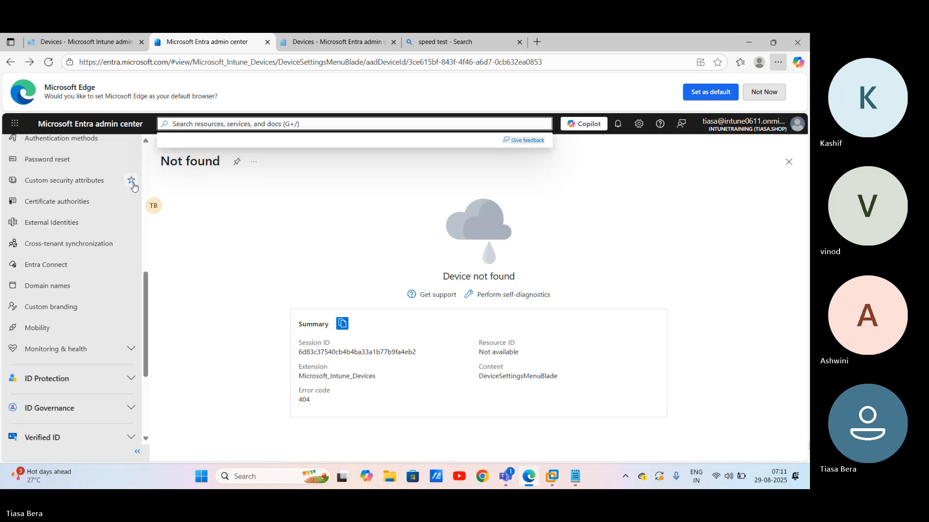
{"action": "scroll", "coordinate": [134, 187], "scroll_direction": "up", "scroll_amount": 8}
{"action": "left_click", "coordinate": [36, 317]}
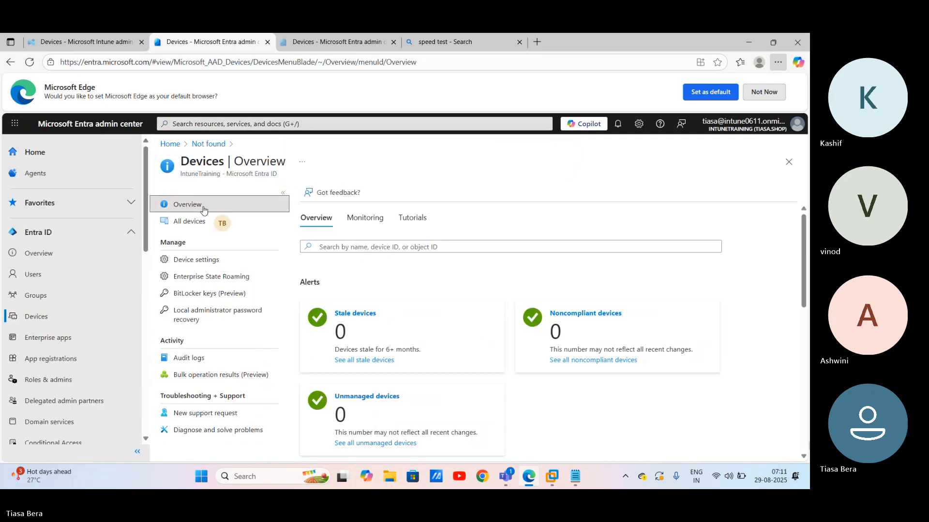
{"action": "left_click", "coordinate": [191, 222]}
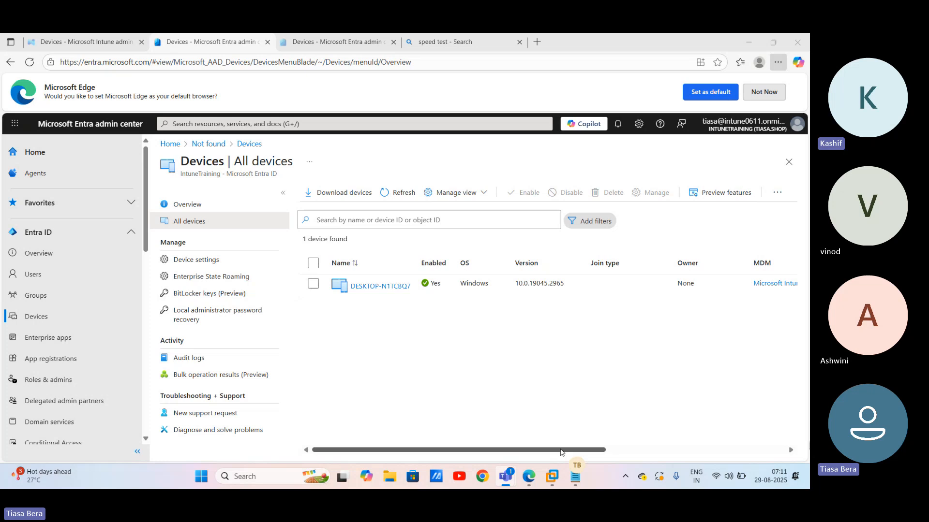
Step: Delete DESKTOP-N1TCBQ7, refresh to confirm the list is empty, then return to Notepad
{"action": "mouse_move", "coordinate": [562, 450]}
{"action": "left_mouse_down"}
{"action": "mouse_move", "coordinate": [676, 446]}
{"action": "mouse_move", "coordinate": [571, 447]}
{"action": "left_mouse_up"}
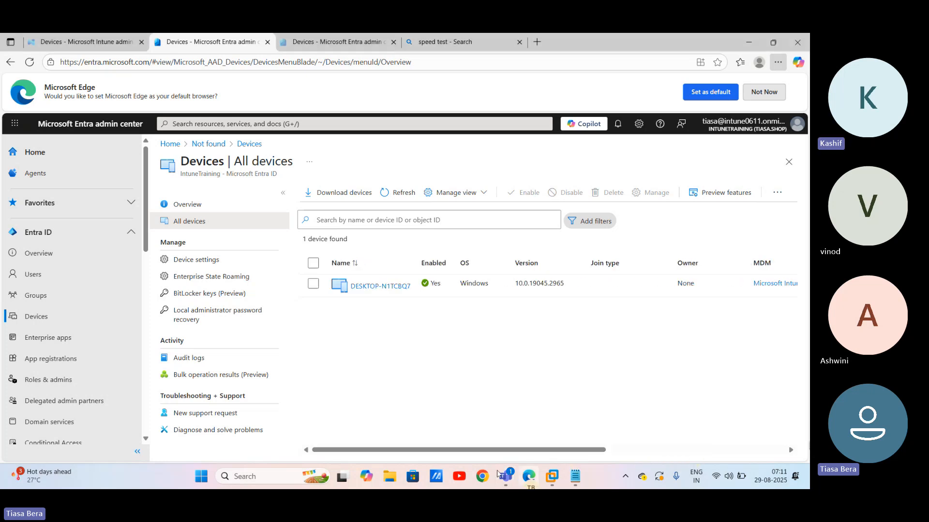
{"action": "left_click", "coordinate": [384, 193]}
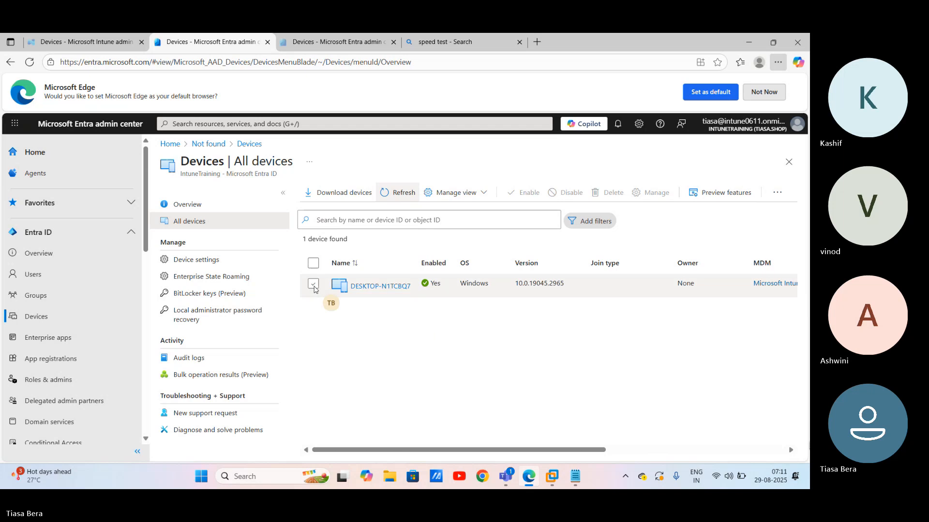
{"action": "left_click", "coordinate": [313, 285]}
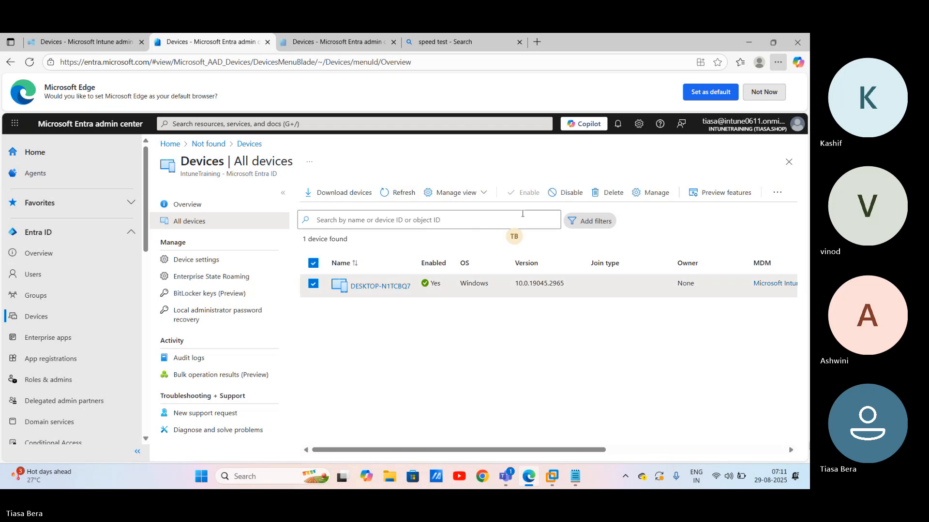
{"action": "left_click", "coordinate": [598, 194]}
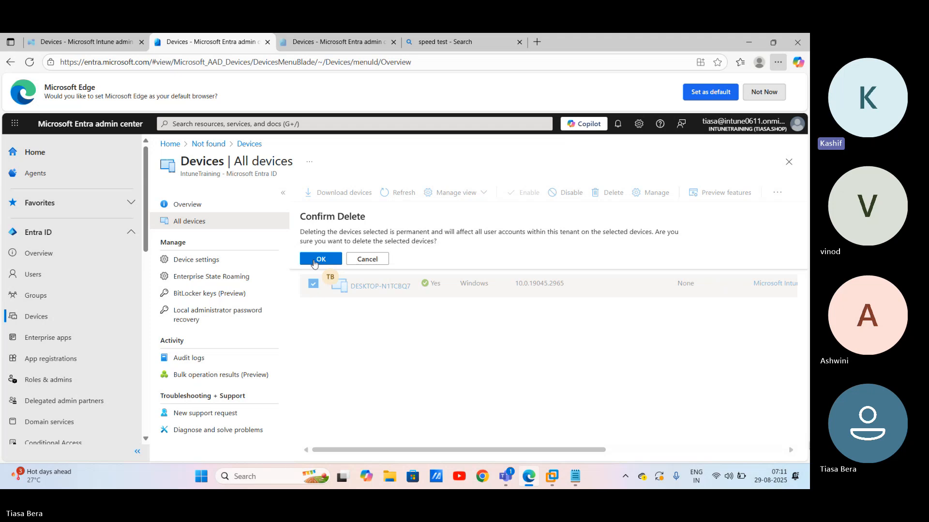
{"action": "left_click", "coordinate": [314, 261]}
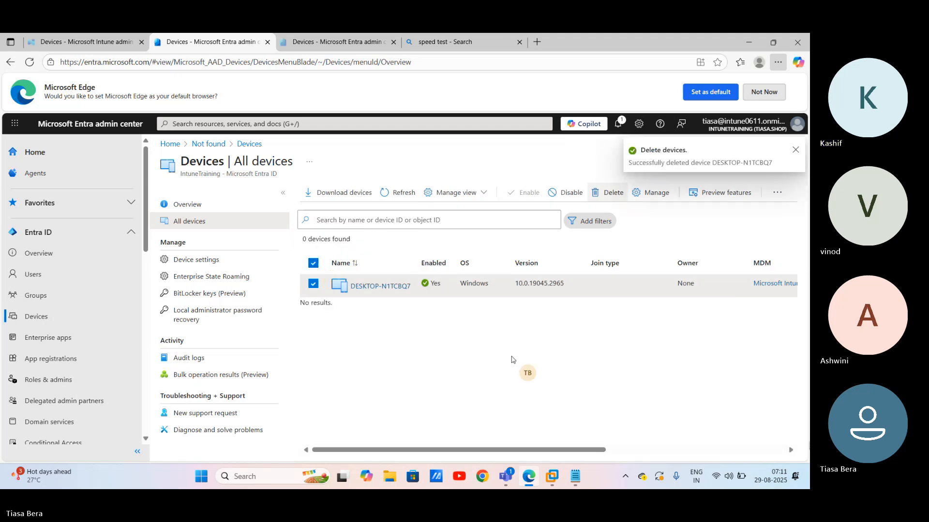
{"action": "left_click", "coordinate": [396, 193]}
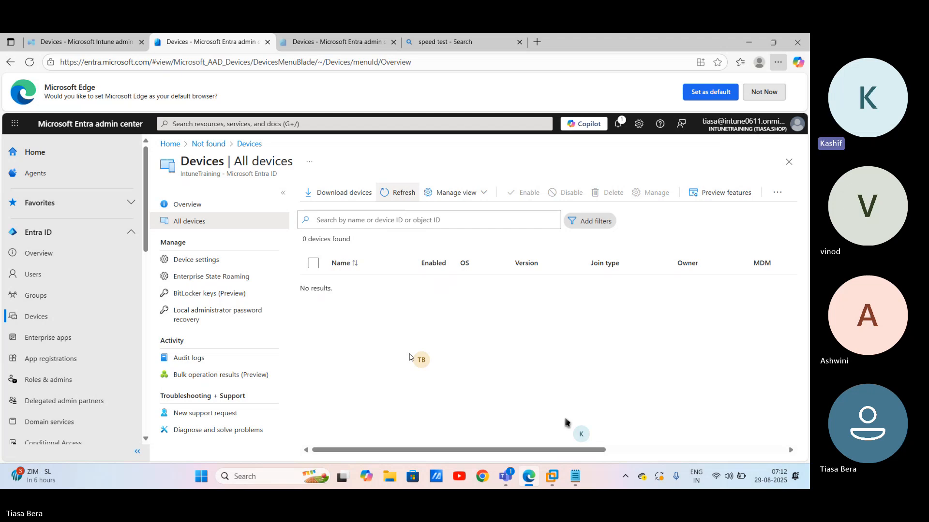
{"action": "left_click", "coordinate": [574, 477]}
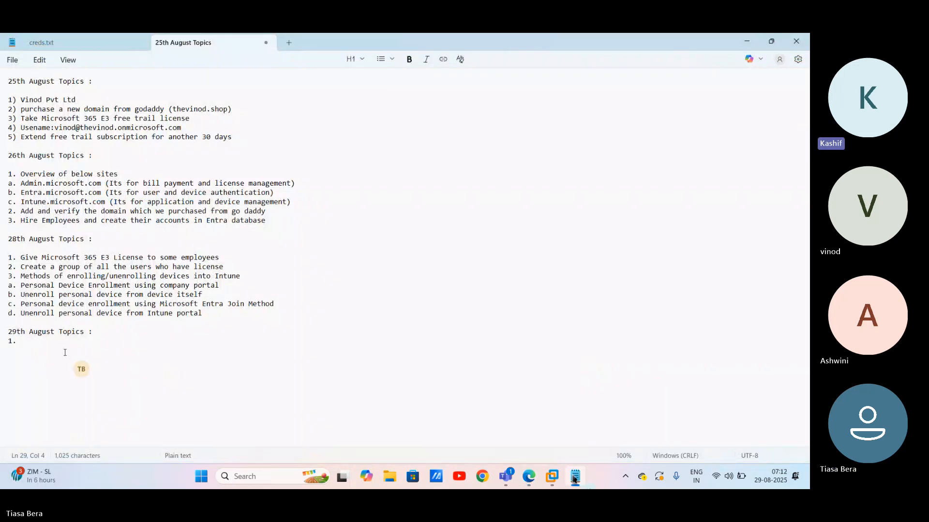
Step: Write item 1 as 'Enroll Personal device without joining to Entra Portal'
{"action": "type", "text": "Enroll P"}
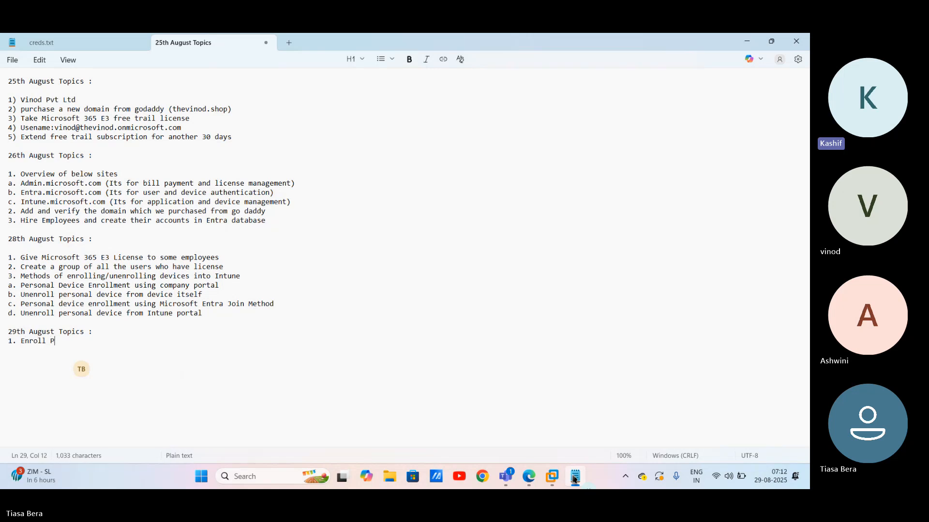
{"action": "type", "text": "ersonal device"}
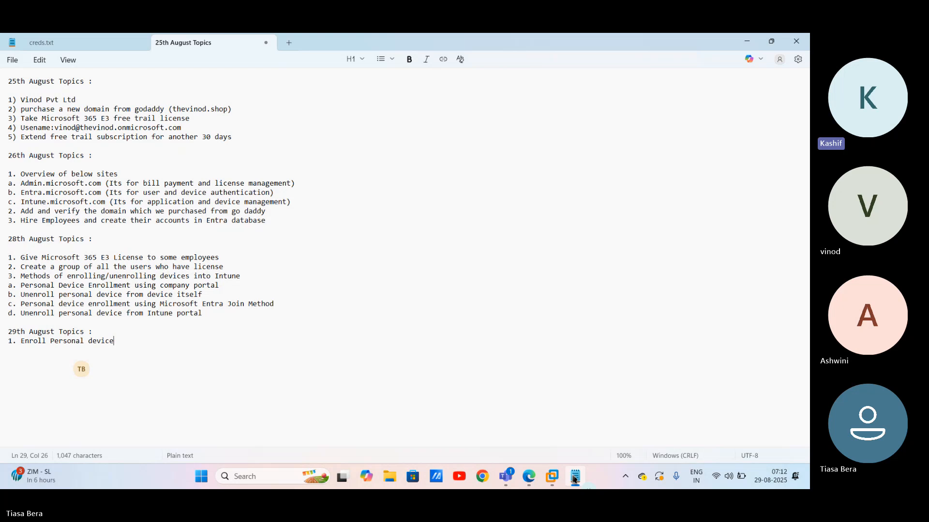
{"action": "type", "text": "without joining to"}
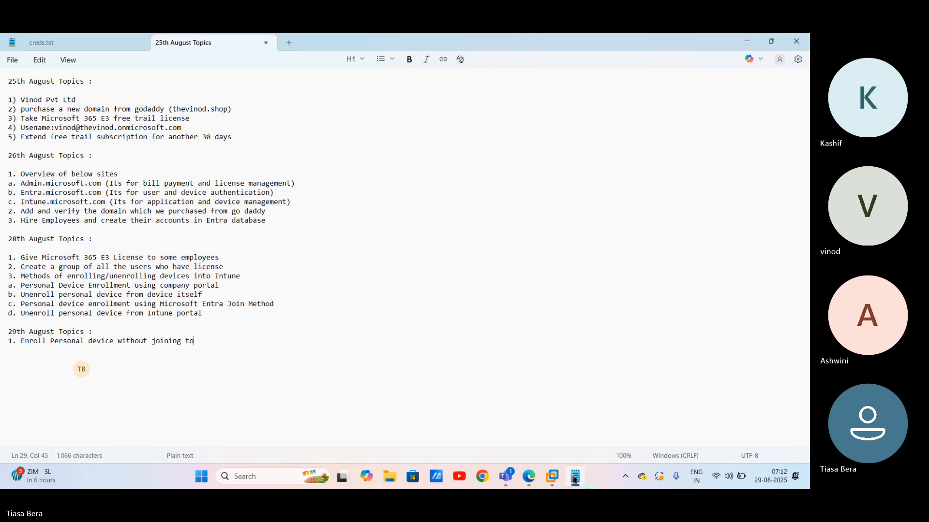
{"action": "type", "text": " Entra Po"}
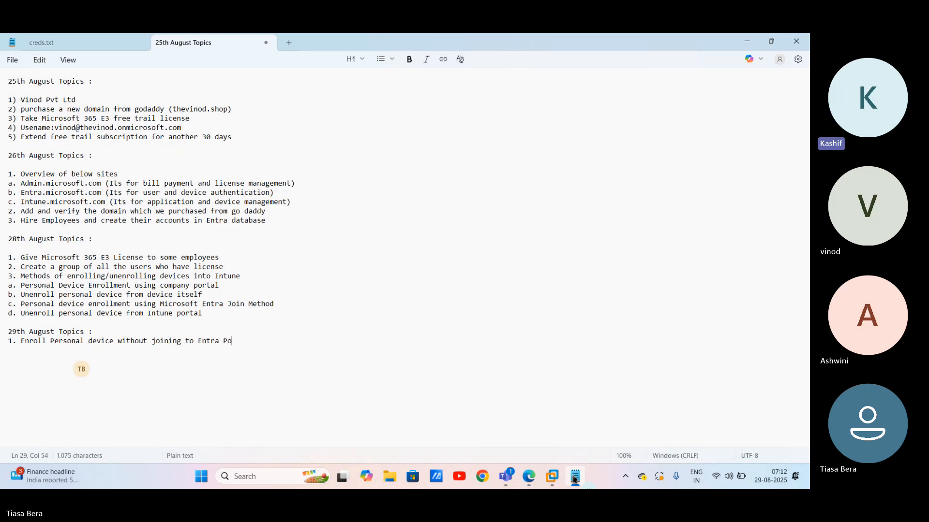
{"action": "type", "text": "rtal"}
Step: In WINVM001, search 'se' from Start, open Settings, and go to Access work or school
{"action": "left_click", "coordinate": [551, 479]}
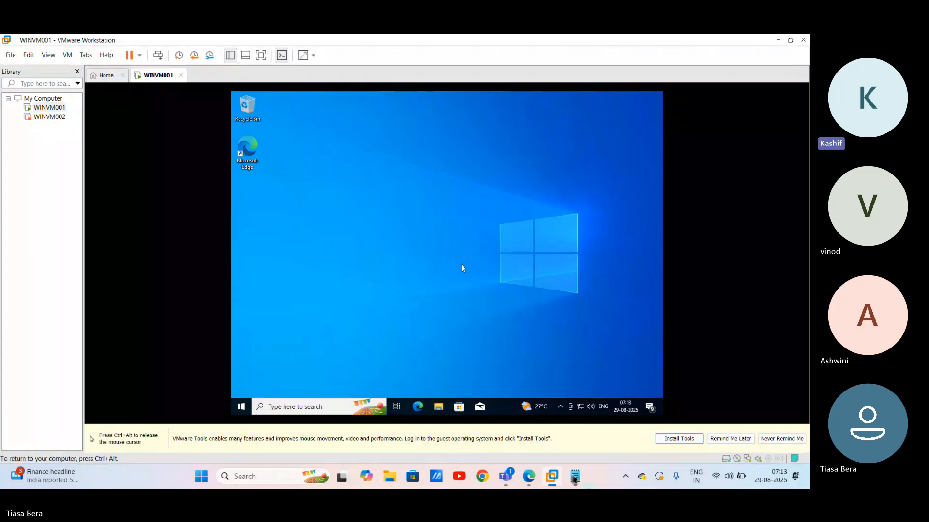
{"action": "left_click", "coordinate": [246, 405]}
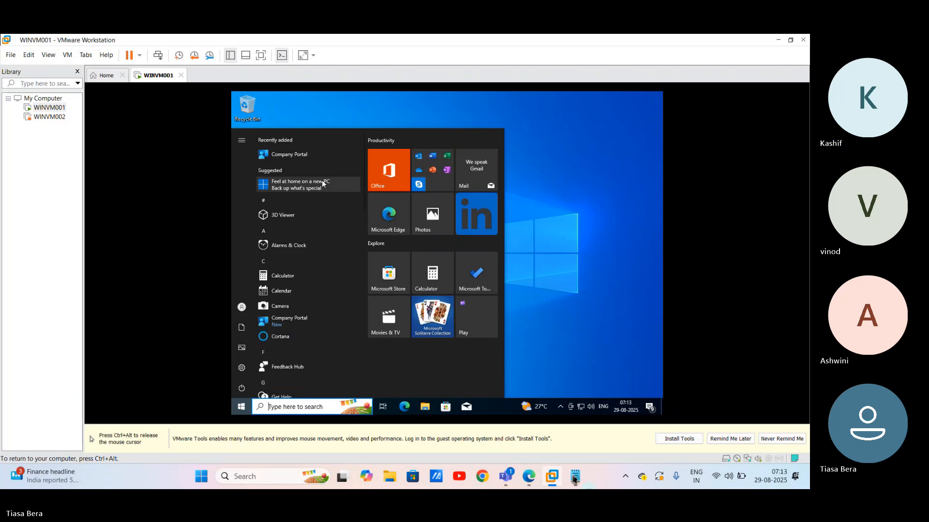
{"action": "type", "text": "se"}
{"action": "left_click", "coordinate": [425, 244]}
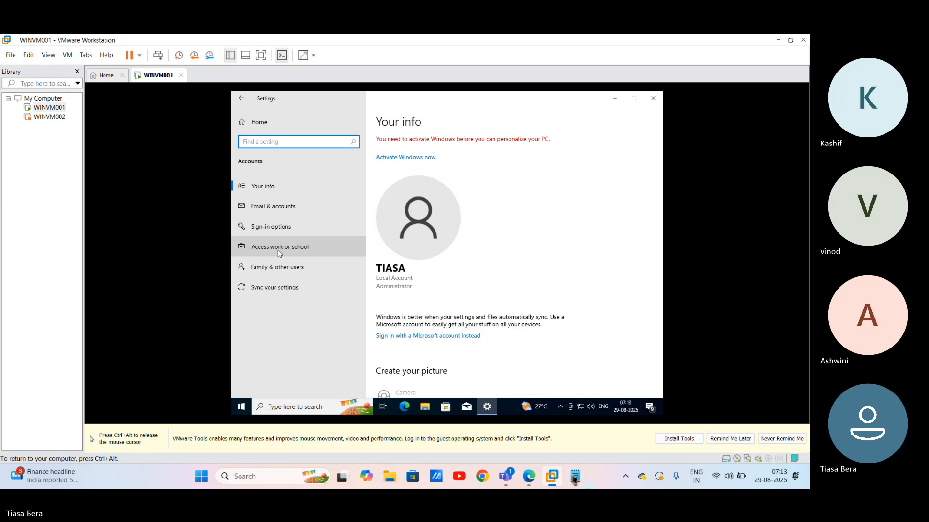
{"action": "left_click", "coordinate": [279, 252]}
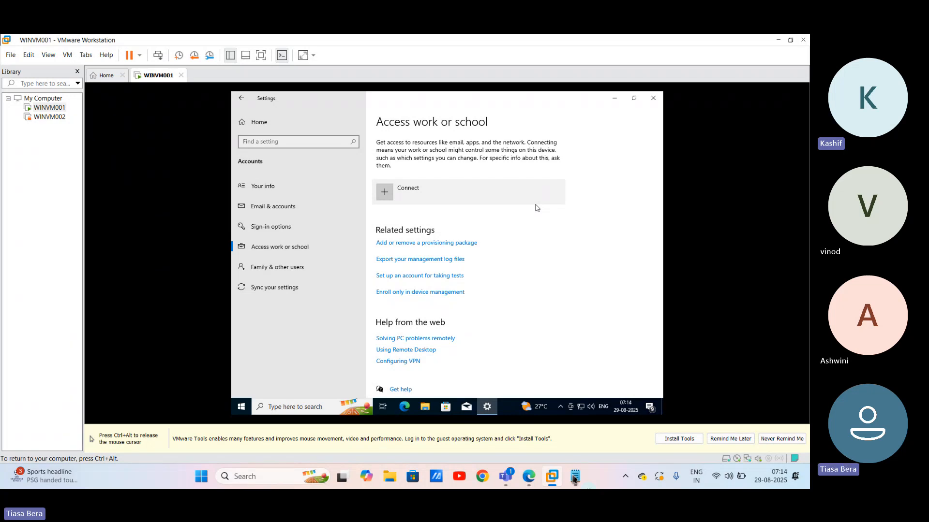
Step: Enroll WINVM001 in device management only using the user's work email, then release input to host
{"action": "left_click", "coordinate": [410, 293]}
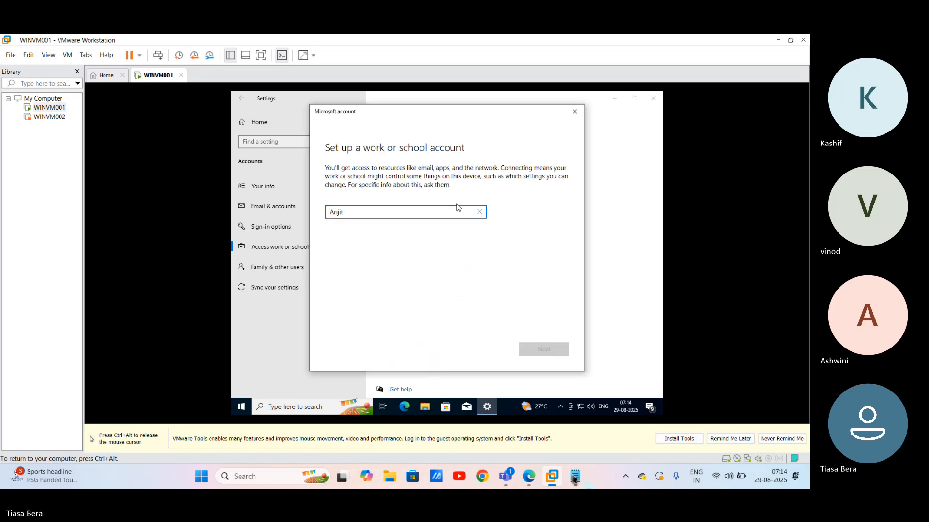
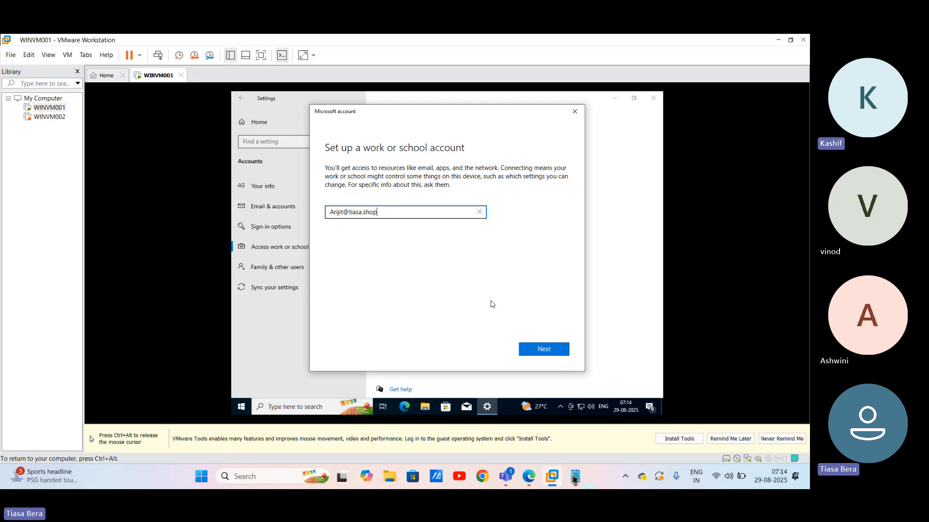
{"action": "key", "text": "Return"}
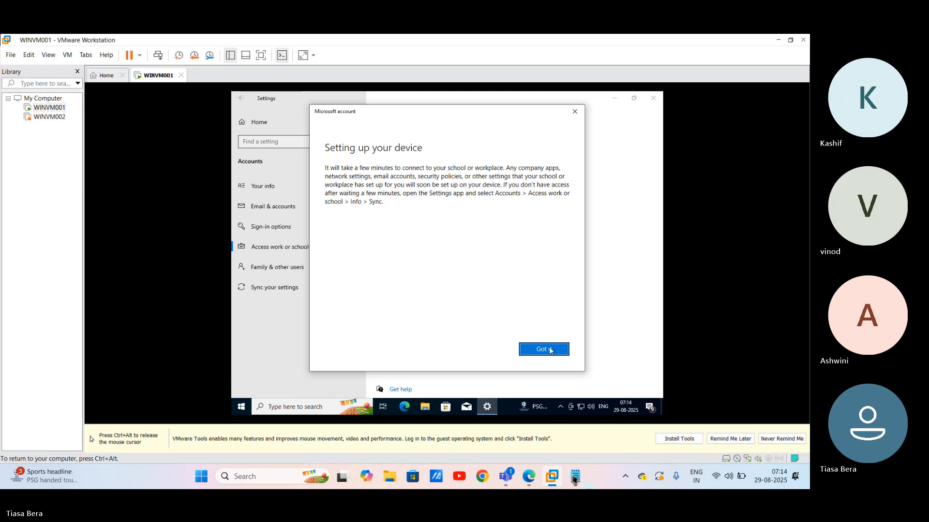
{"action": "left_click", "coordinate": [550, 350]}
{"action": "left_click", "coordinate": [550, 350]}
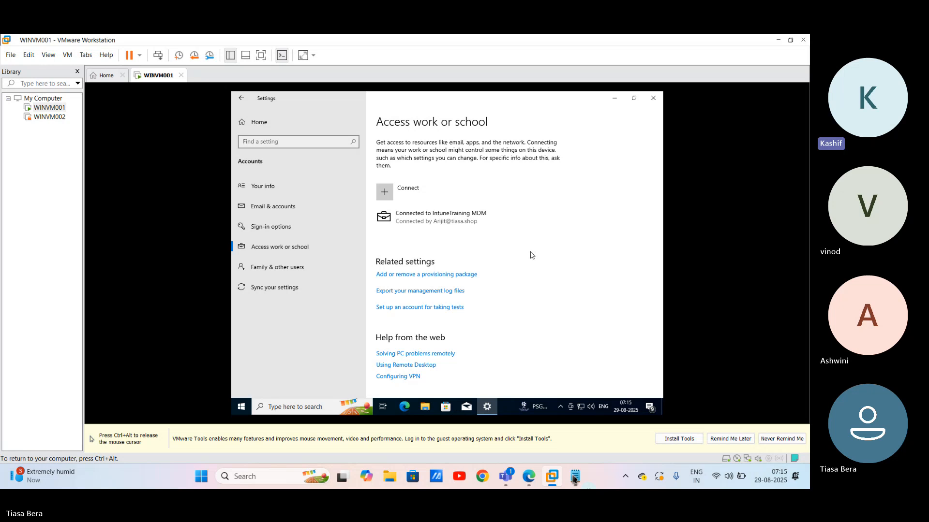
{"action": "key", "text": "ctrl+alt"}
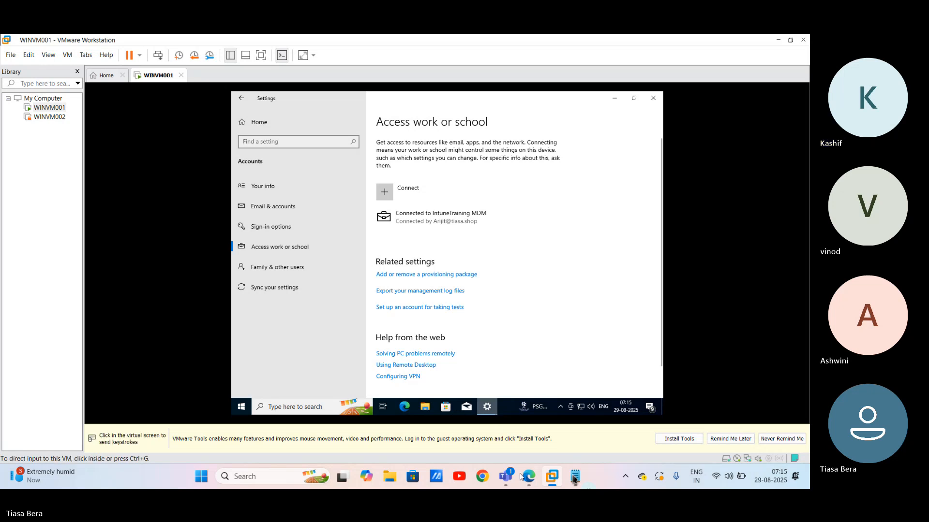
Step: Refresh All devices until DESKTOP-N1TCBQ7 appears, then open its Microsoft Intune MDM link
{"action": "left_click", "coordinate": [525, 477]}
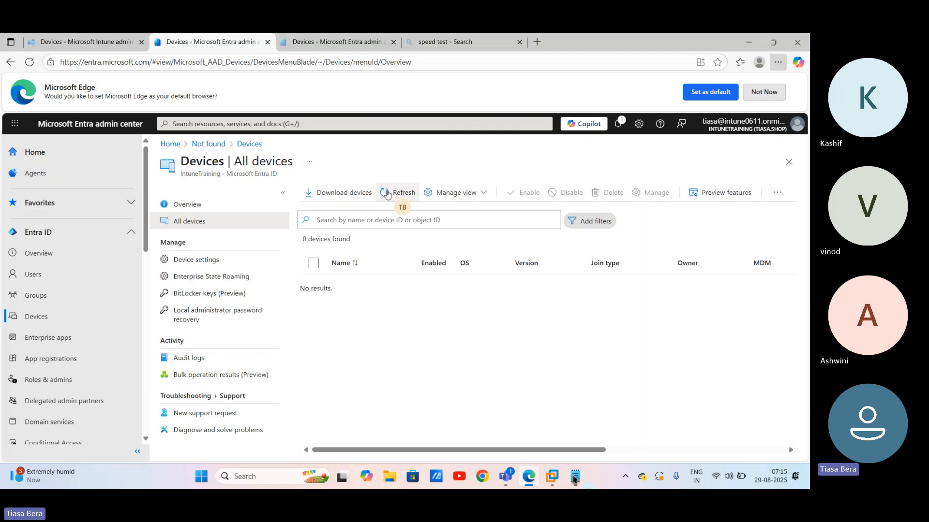
{"action": "left_click", "coordinate": [387, 193]}
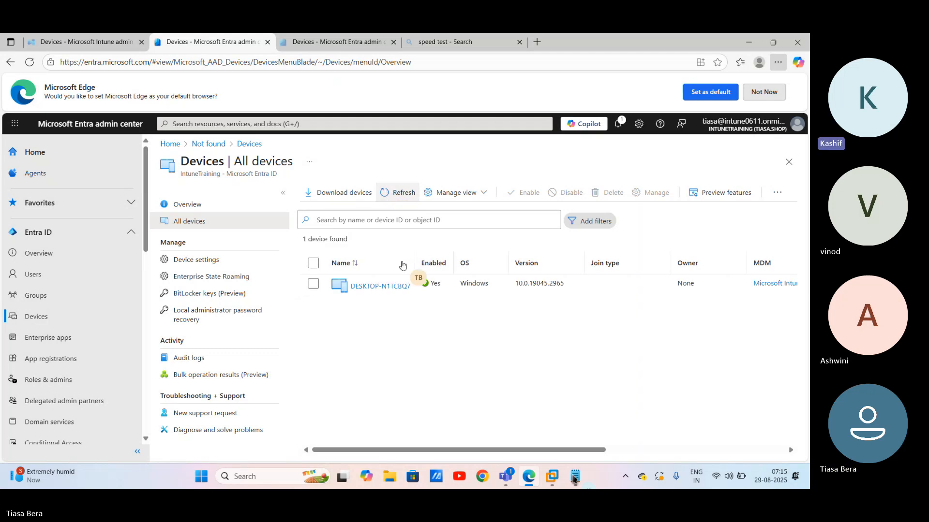
{"action": "left_click", "coordinate": [389, 194]}
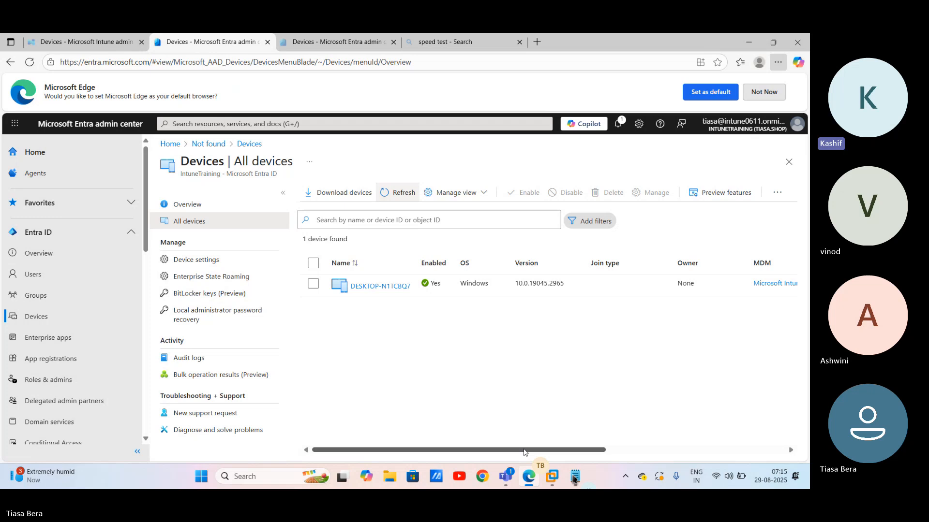
{"action": "left_click", "coordinate": [776, 286]}
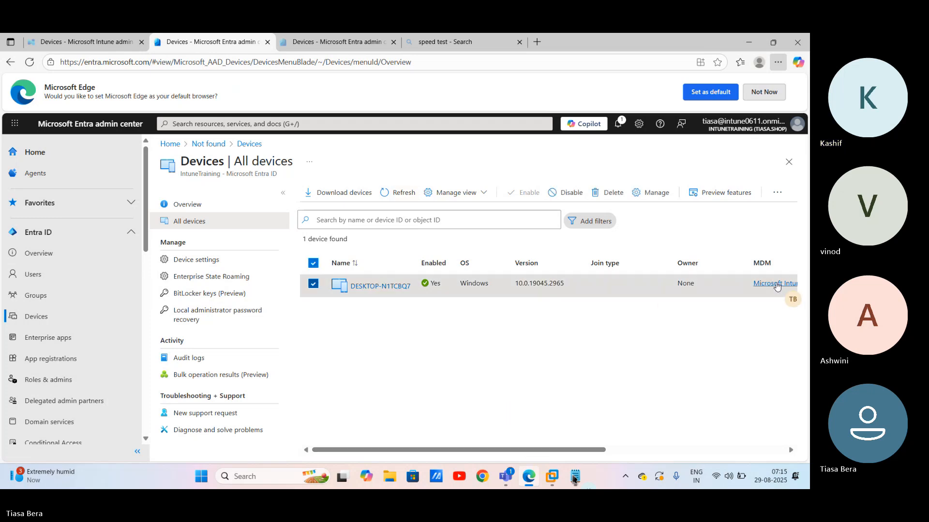
{"action": "left_click", "coordinate": [777, 285]}
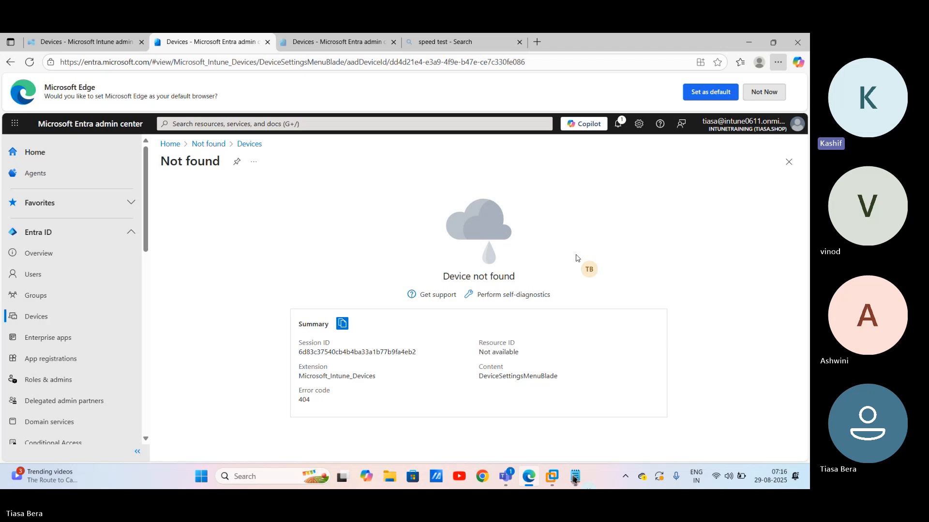
Step: Reload the failed device page after the connection drop and return to Devices | All devices
{"action": "left_click", "coordinate": [29, 62]}
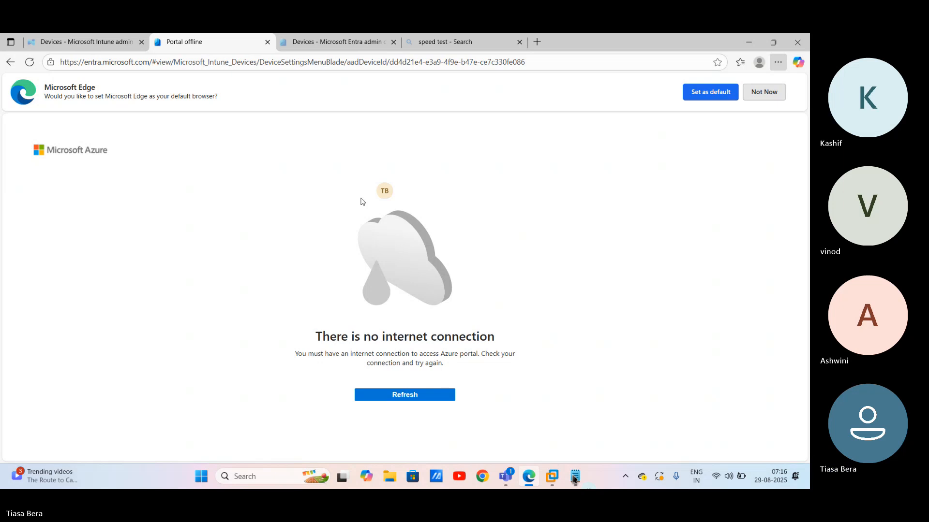
{"action": "left_click", "coordinate": [411, 397]}
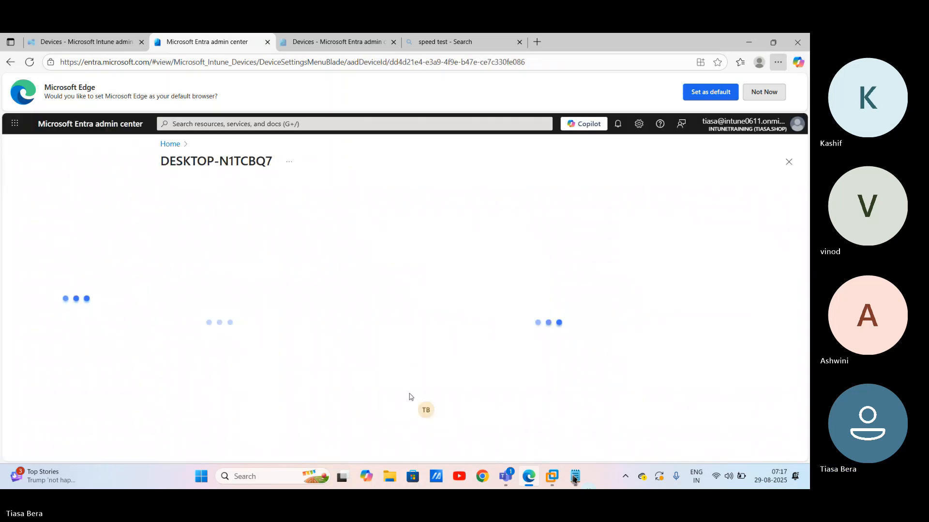
{"action": "left_click", "coordinate": [193, 221]}
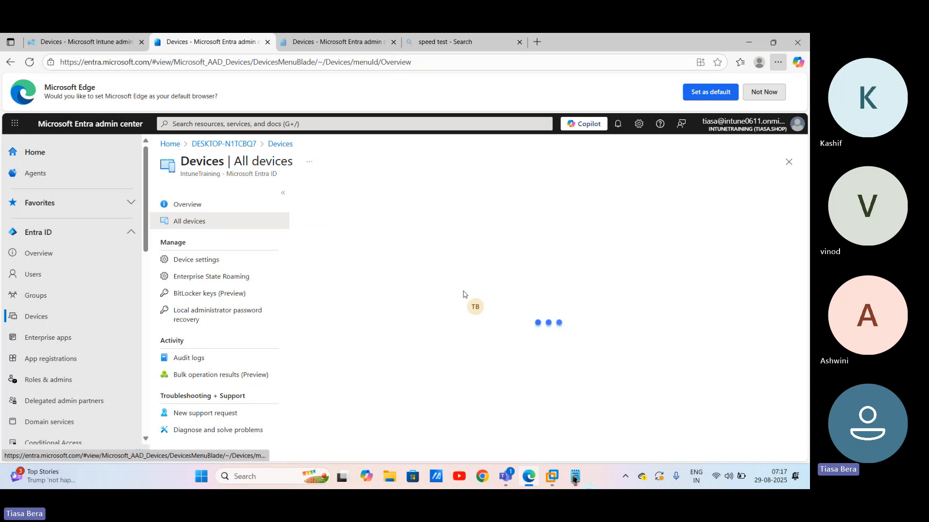
Step: Open DESKTOP-N1TCBQ7's Microsoft Intune MDM link to view its Personal, Compliant overview
{"action": "left_click", "coordinate": [763, 284]}
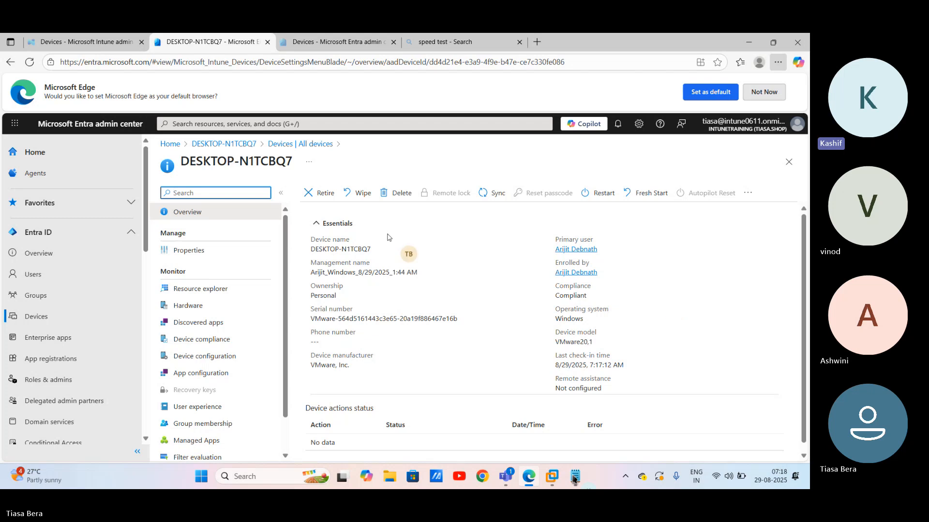
Step: Disconnect WINVM001 from the IntuneTraining MDM work account, then release input to the host
{"action": "left_click", "coordinate": [545, 478]}
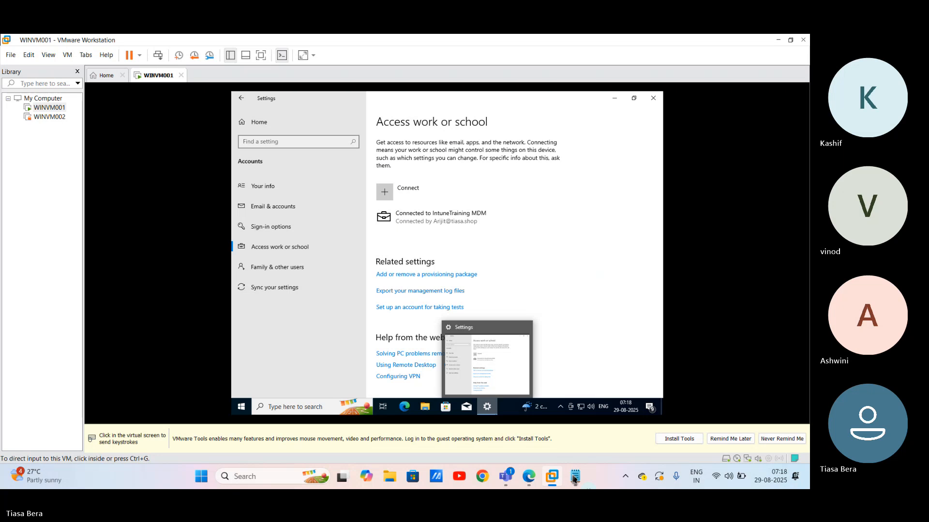
{"action": "left_click", "coordinate": [606, 189]}
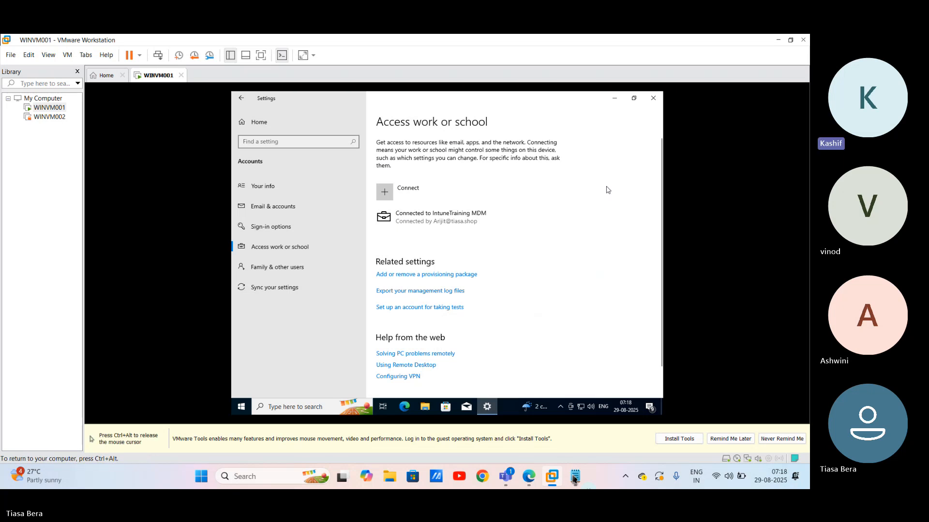
{"action": "left_click", "coordinate": [492, 224]}
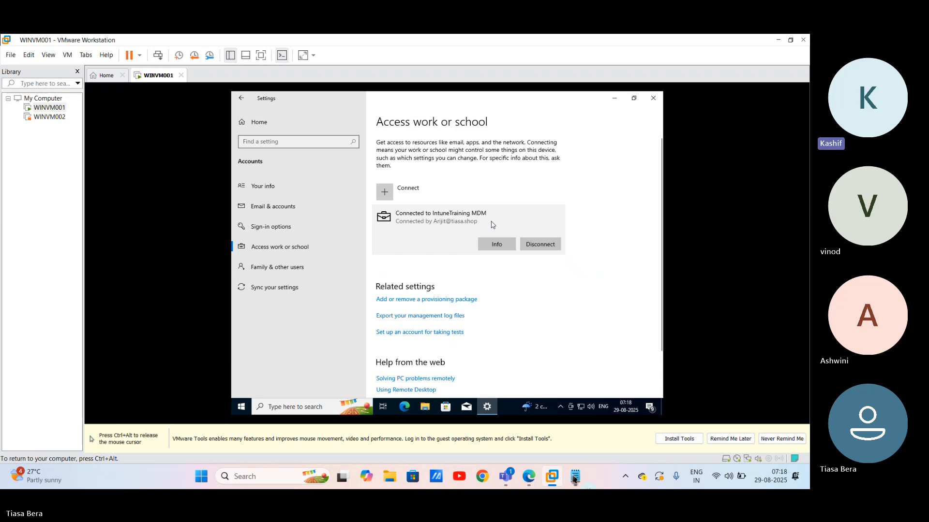
{"action": "left_click", "coordinate": [540, 244]}
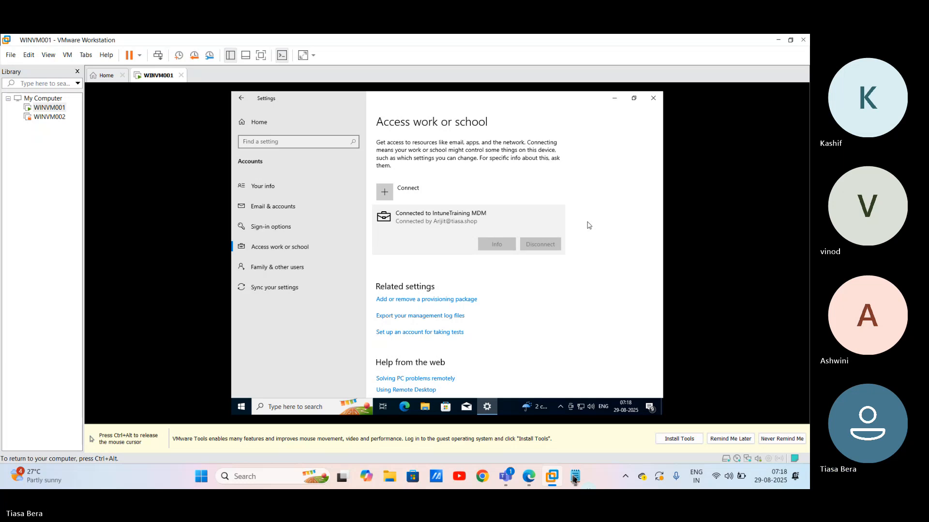
{"action": "key", "text": "ctrl+alt"}
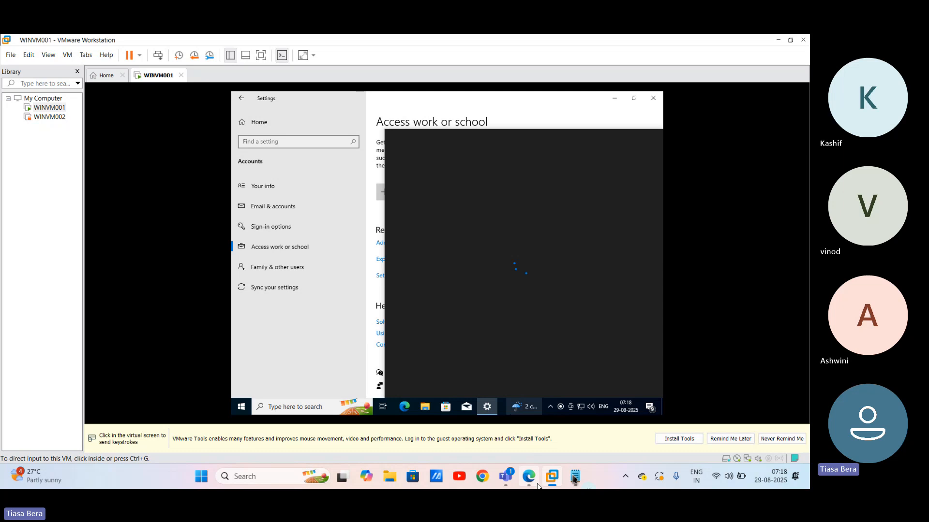
Step: Return to Entra's All devices list and refresh it so it shows 0 devices found
{"action": "left_click", "coordinate": [529, 478]}
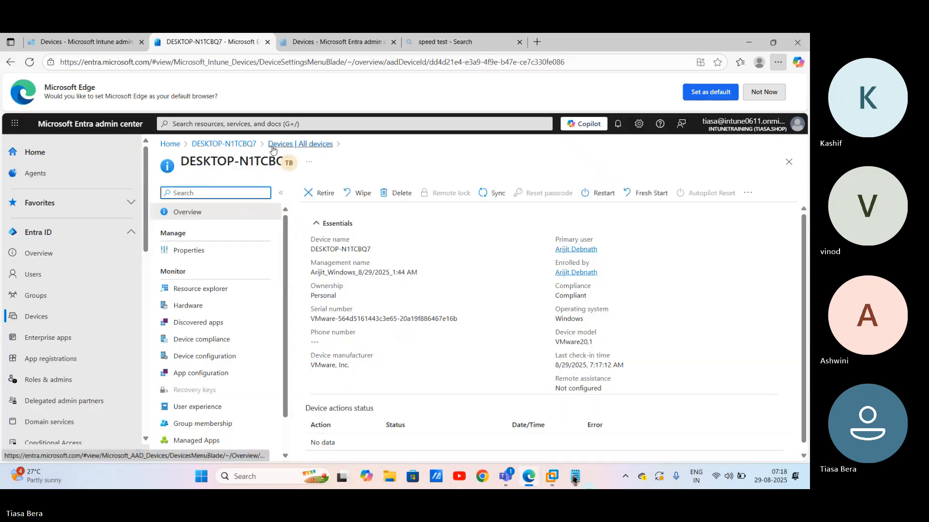
{"action": "left_click", "coordinate": [274, 147]}
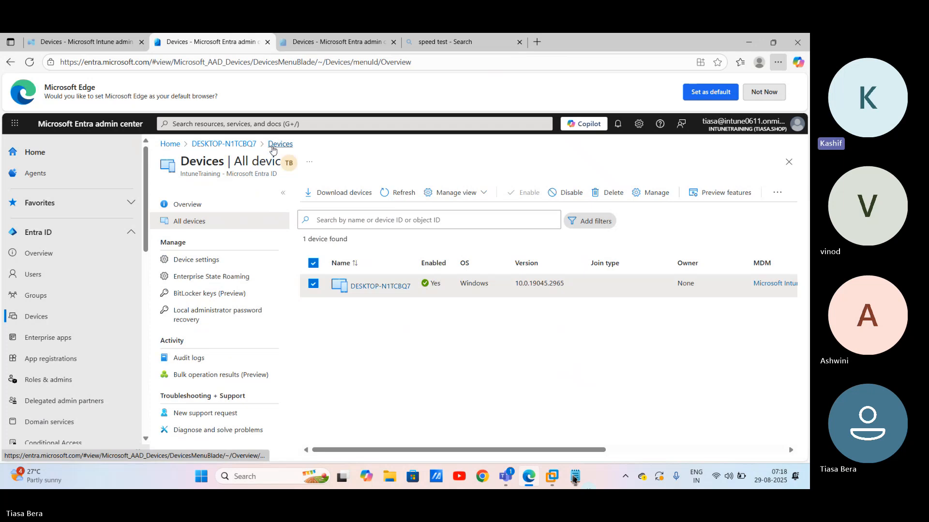
{"action": "left_click", "coordinate": [273, 145]}
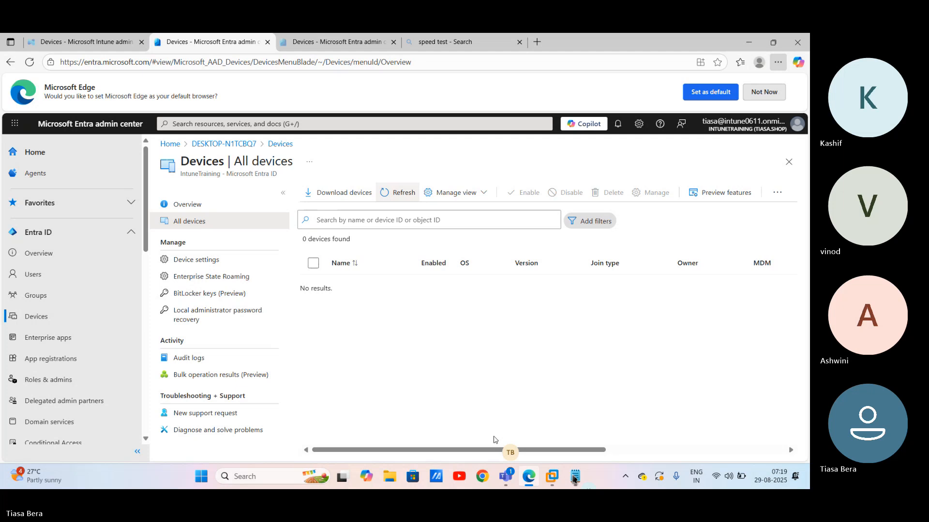
Step: Mute the microphone in the Intune Training Teams meeting, then go back to Entra's All devices list
{"action": "mouse_move", "coordinate": [505, 477]}
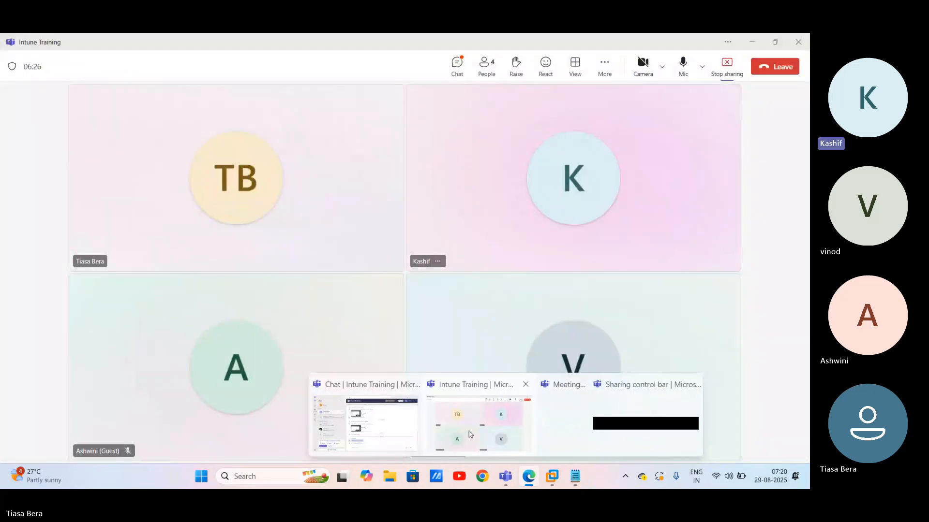
{"action": "left_click", "coordinate": [469, 434]}
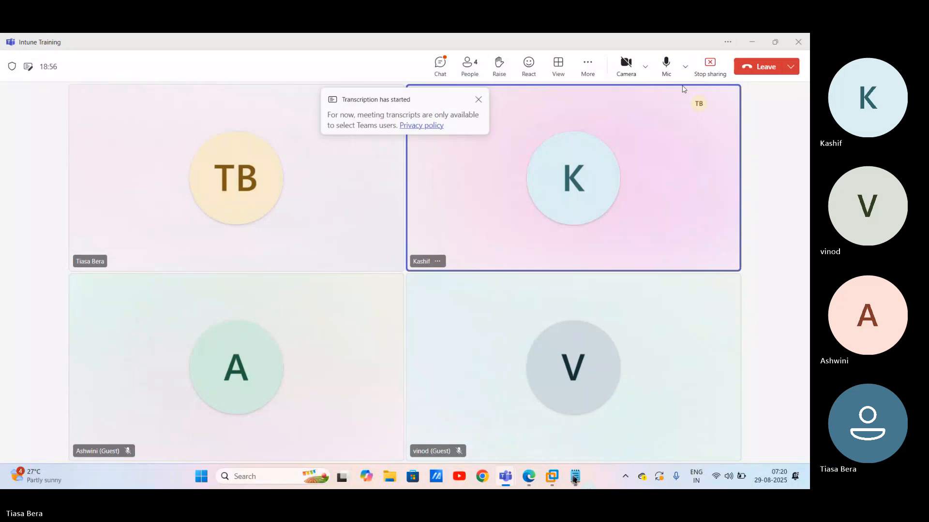
{"action": "key", "text": "ctrl+shift+m"}
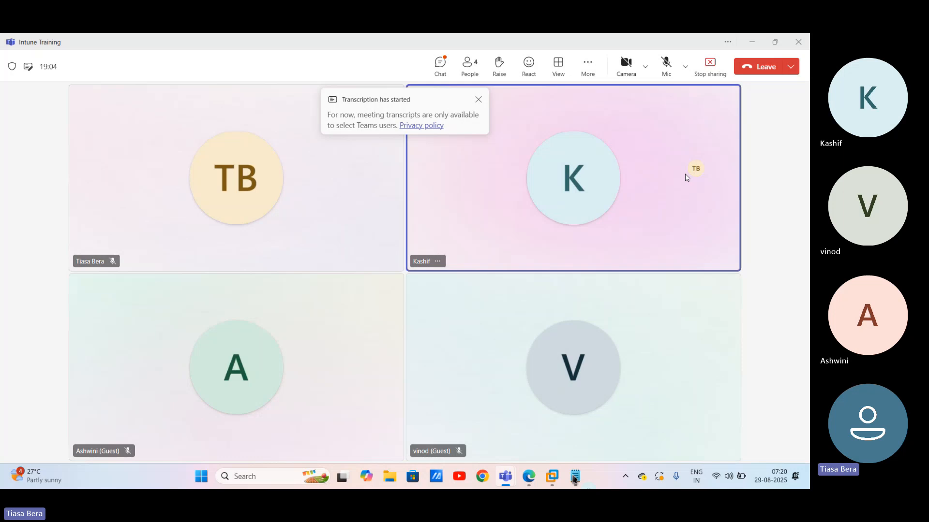
{"action": "mouse_move", "coordinate": [529, 480]}
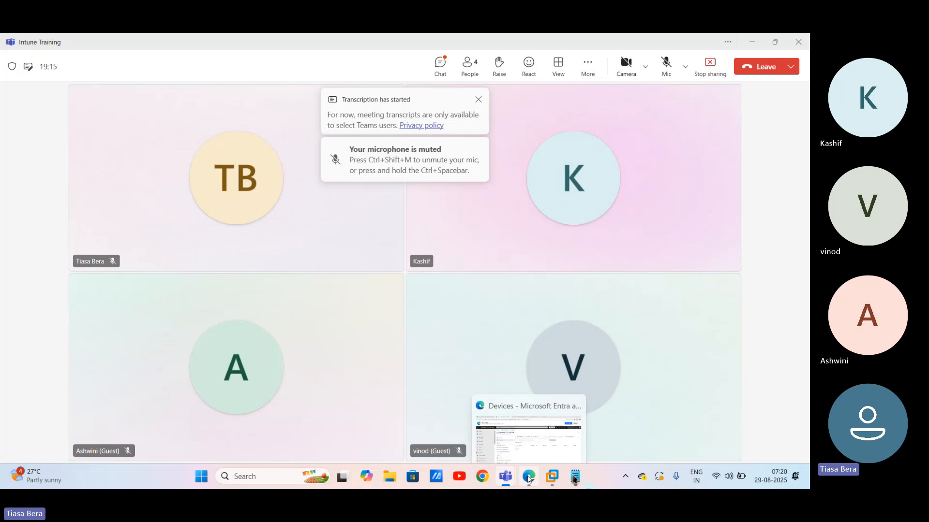
{"action": "left_click", "coordinate": [528, 480]}
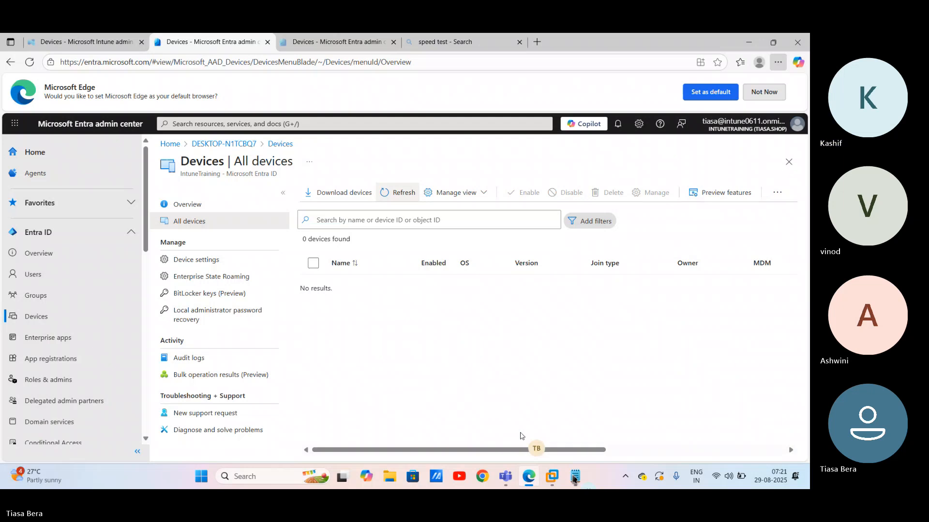
Step: Bring the 25th August Topics notes in Notepad to the front
{"action": "left_click", "coordinate": [574, 477]}
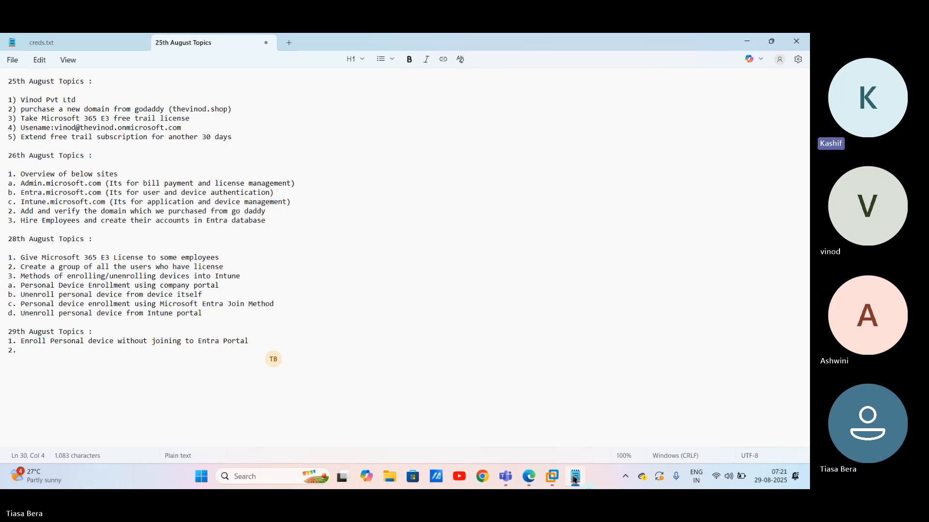
Step: Type item 2: 'Enrolling corporate device with basic applications,configurations and compliance policies.'
{"action": "type", "text": "Enrolling"}
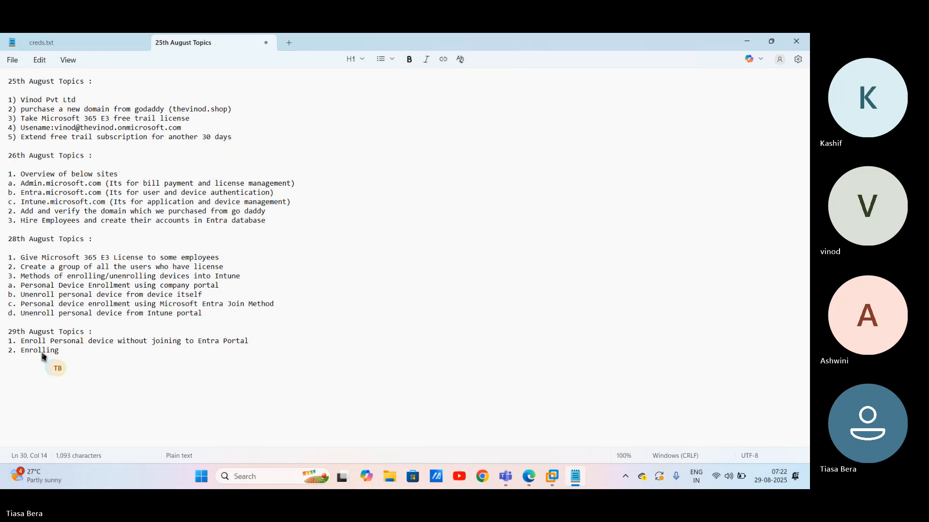
{"action": "type", "text": "corporate device"}
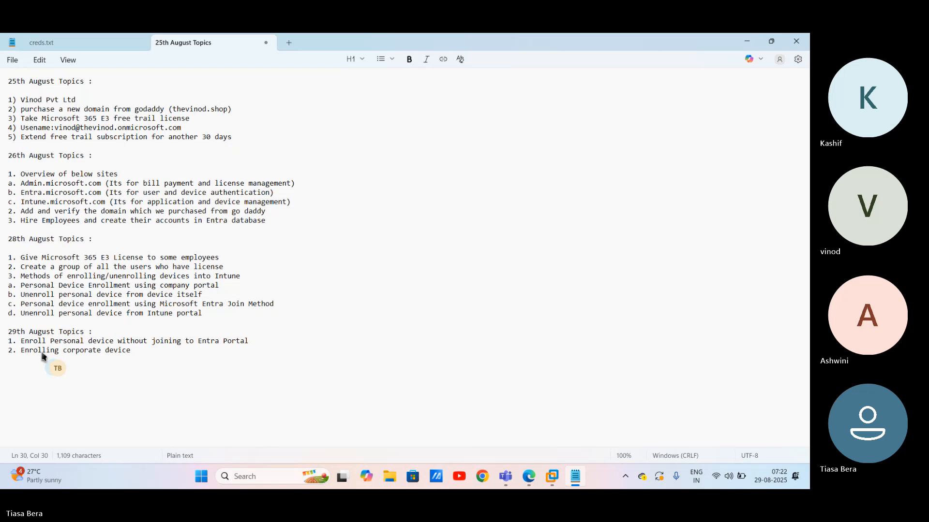
{"action": "type", "text": "with basic applications"}
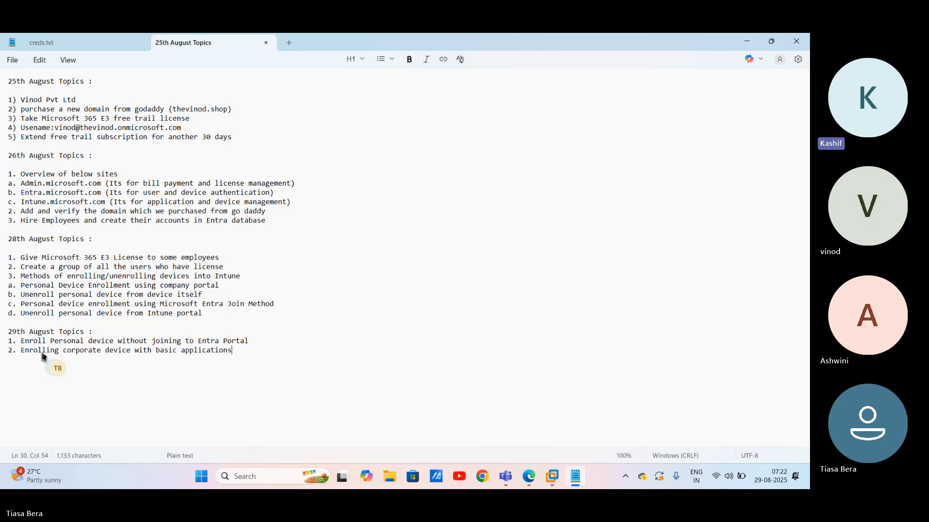
{"action": "type", "text": ",con"}
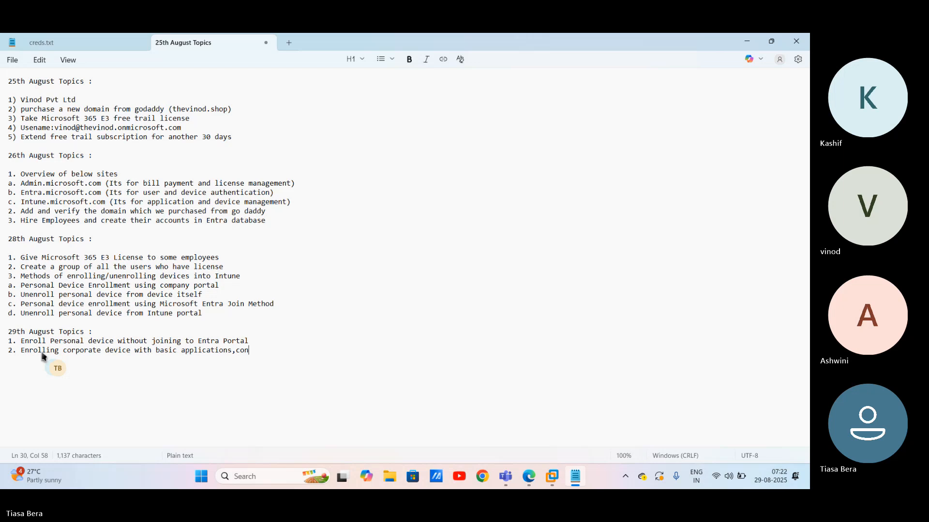
{"action": "type", "text": "figurations and compliance "}
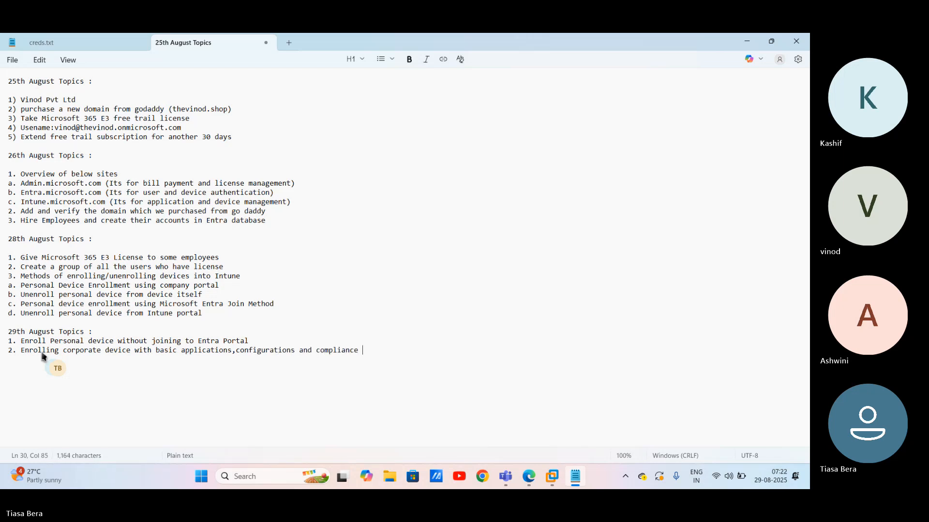
{"action": "type", "text": "policies"}
{"action": "type", "text": "."}
Step: Switch back to the browser showing Intune's Devices overview
{"action": "left_click", "coordinate": [529, 477]}
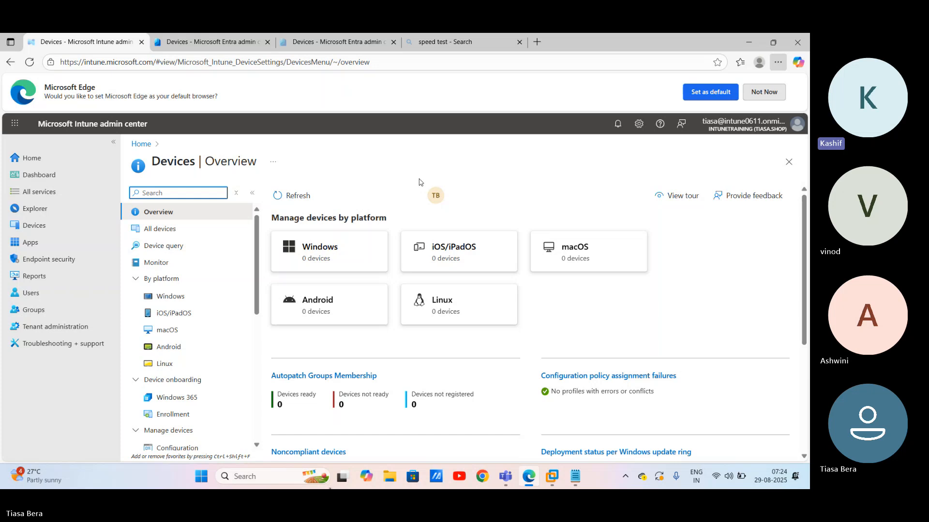
Step: Under item 2 in Notepad, add the indented sub-item 'a. Enable automatic enrollment of corporate devic'
{"action": "left_click", "coordinate": [575, 476]}
{"action": "left_click", "coordinate": [421, 355]}
{"action": "key", "text": "Return"}
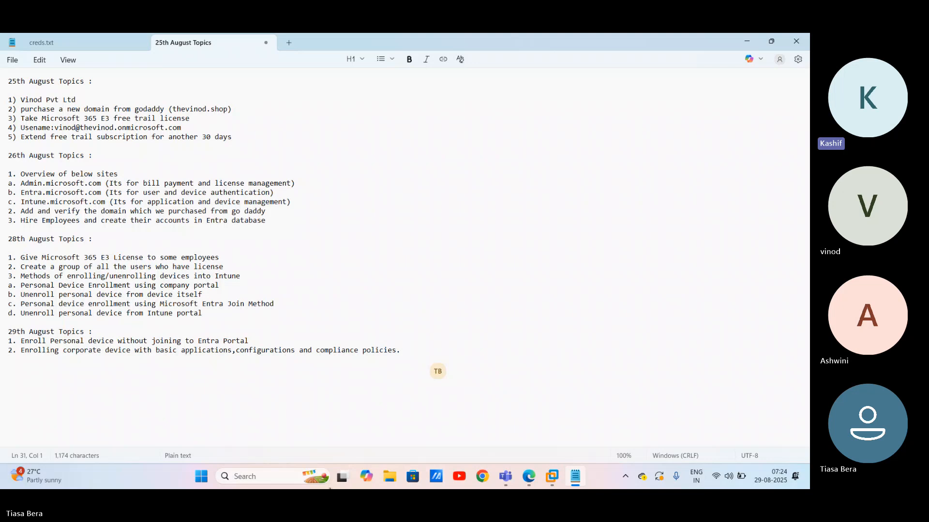
{"action": "key", "text": "Tab"}
{"action": "type", "text": "a."}
{"action": "type", "text": "Enable automatic enr"}
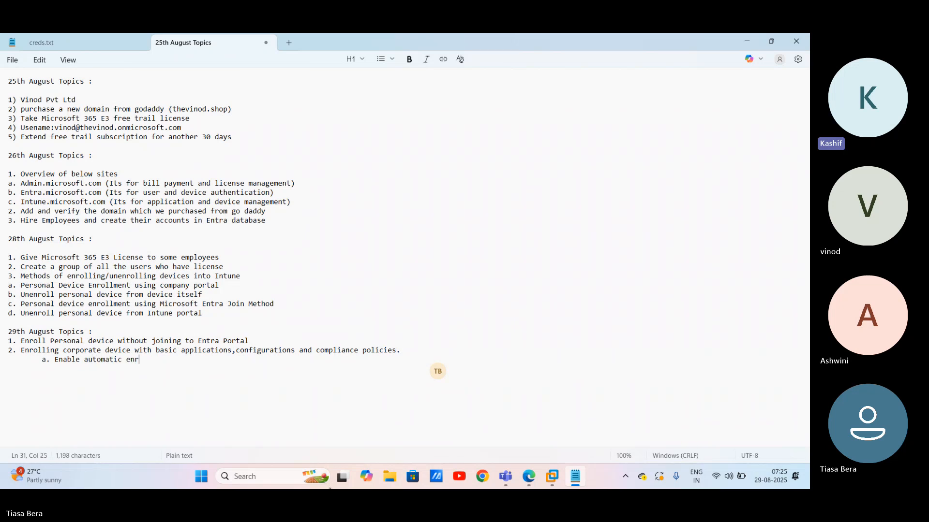
{"action": "type", "text": "ollment of corporate "}
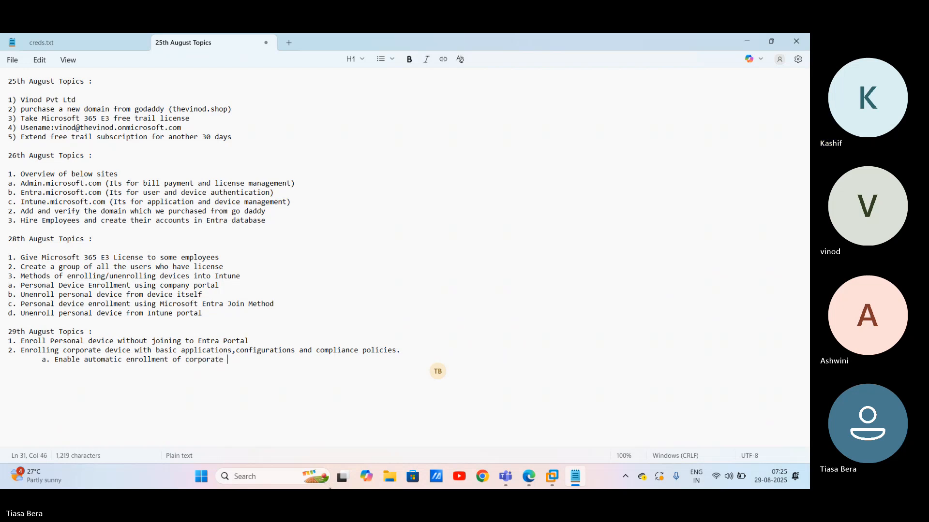
{"action": "type", "text": "devices"}
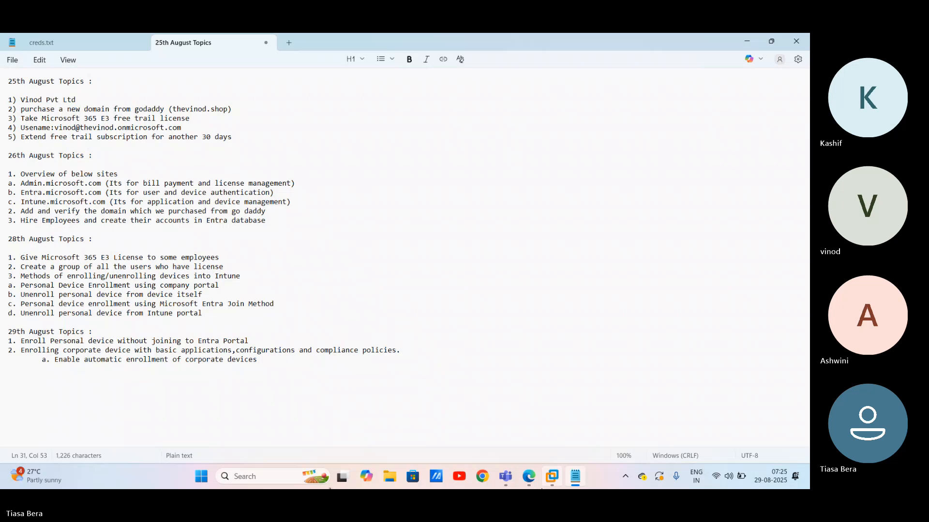
Step: Navigate from Intune's Devices overview to the Windows > Enrollment options page
{"action": "mouse_move", "coordinate": [534, 480]}
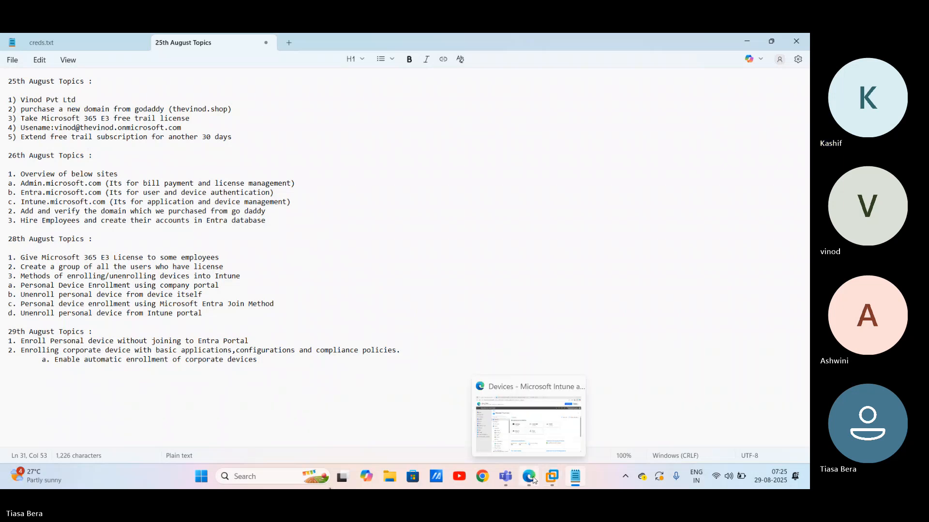
{"action": "left_click", "coordinate": [534, 481]}
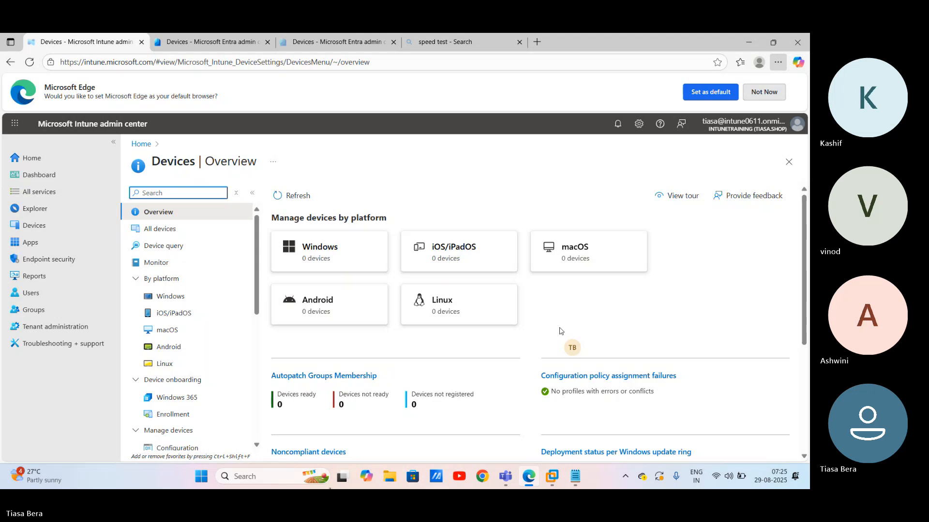
{"action": "left_click", "coordinate": [241, 229]}
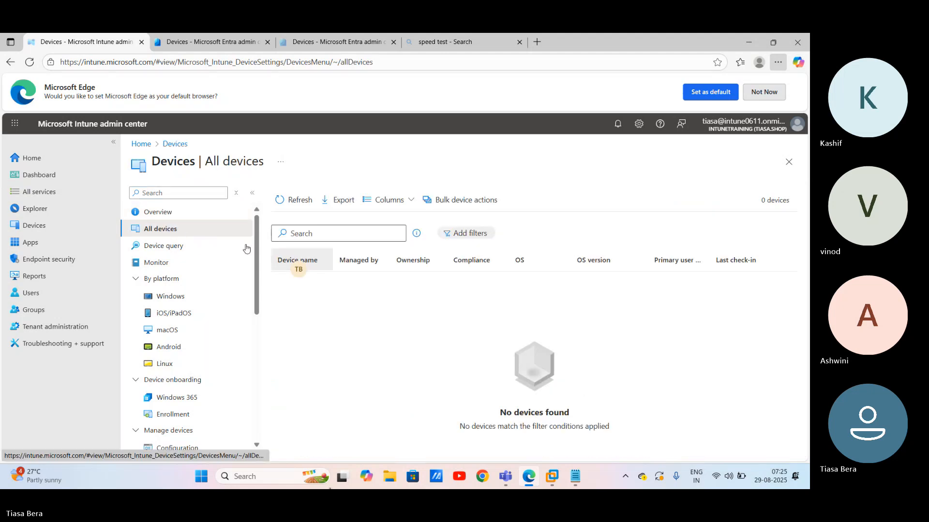
{"action": "left_click", "coordinate": [160, 216]}
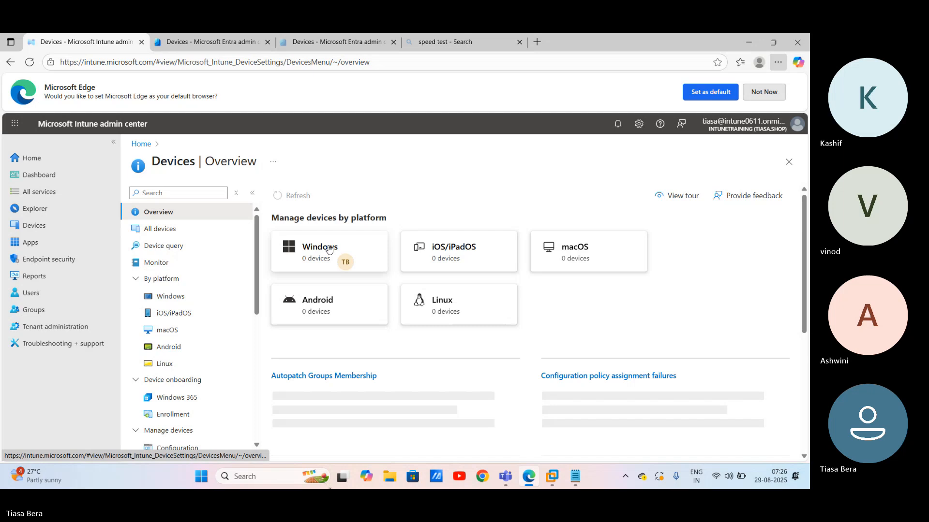
{"action": "left_click", "coordinate": [329, 249]}
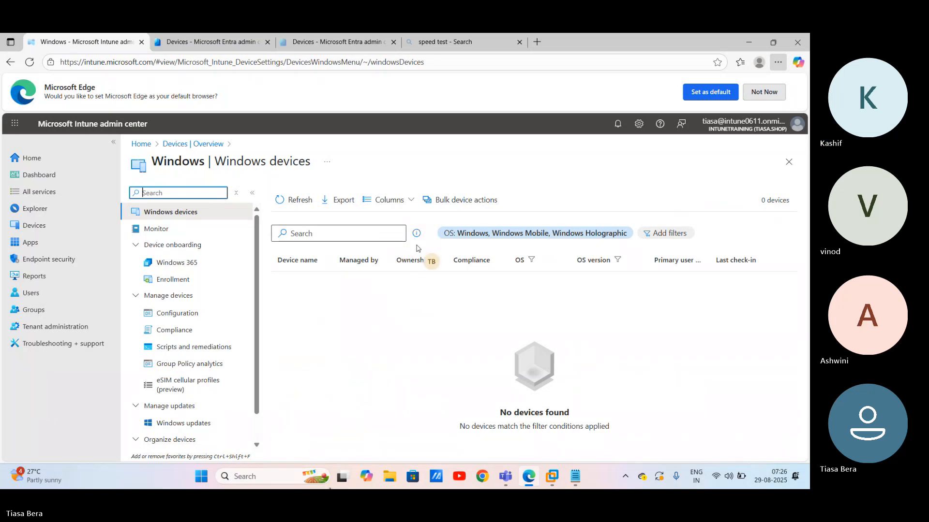
{"action": "left_click", "coordinate": [182, 281]}
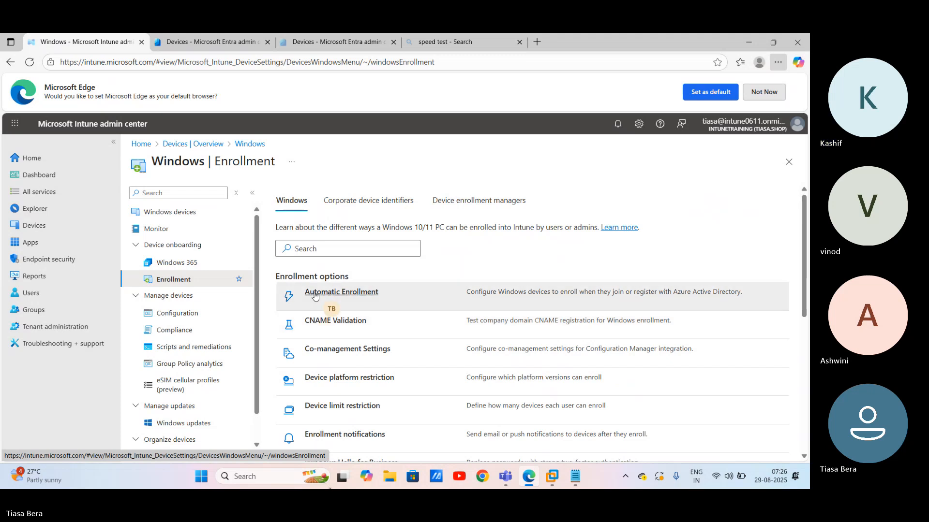
Step: Open Automatic Enrollment and set MDM user scope to Some with Licensed User Group selected
{"action": "left_click", "coordinate": [314, 293]}
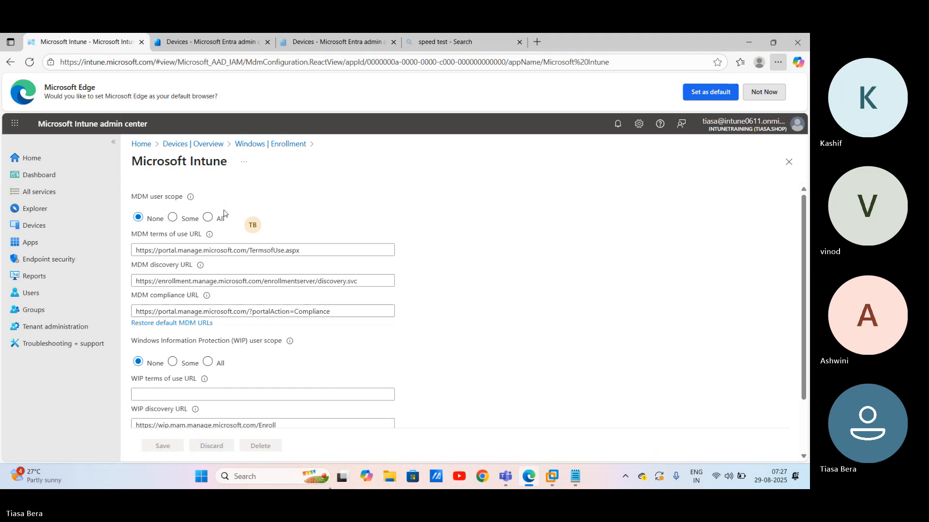
{"action": "left_click", "coordinate": [172, 217]}
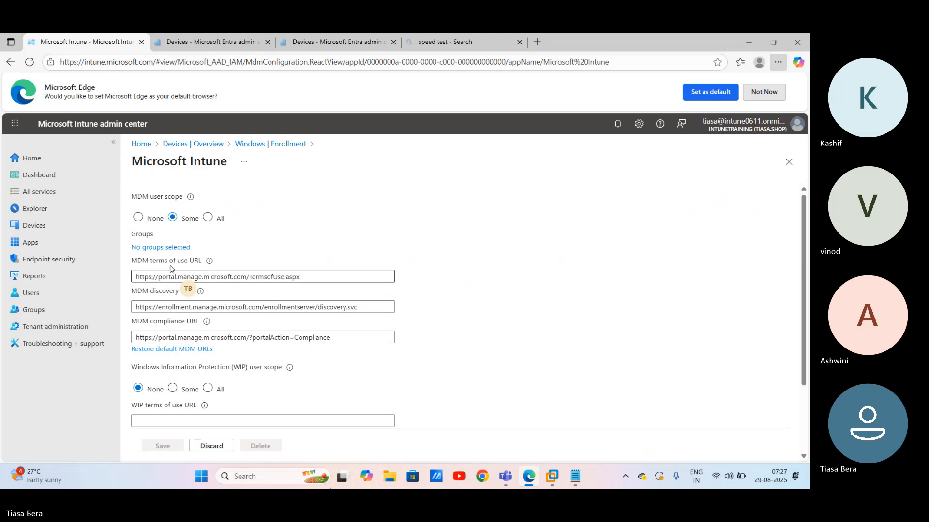
{"action": "left_click", "coordinate": [167, 248]}
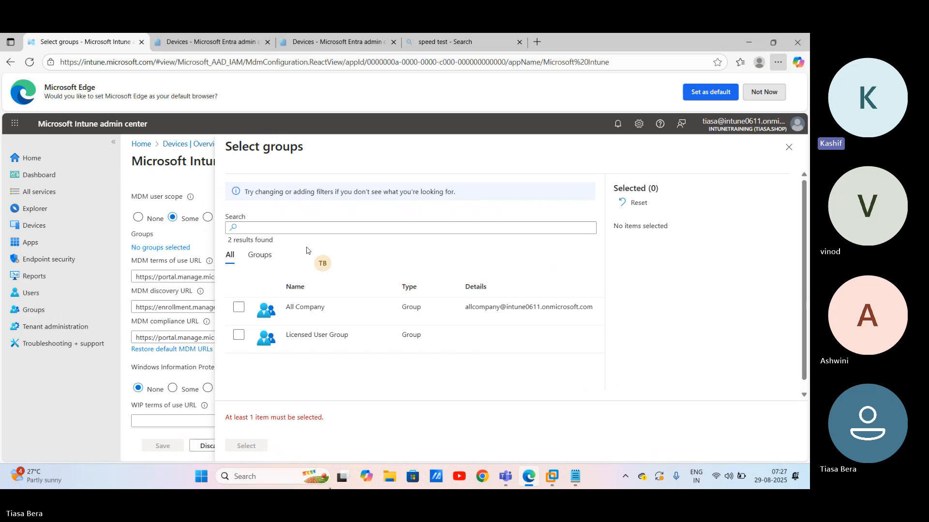
{"action": "left_click", "coordinate": [248, 352]}
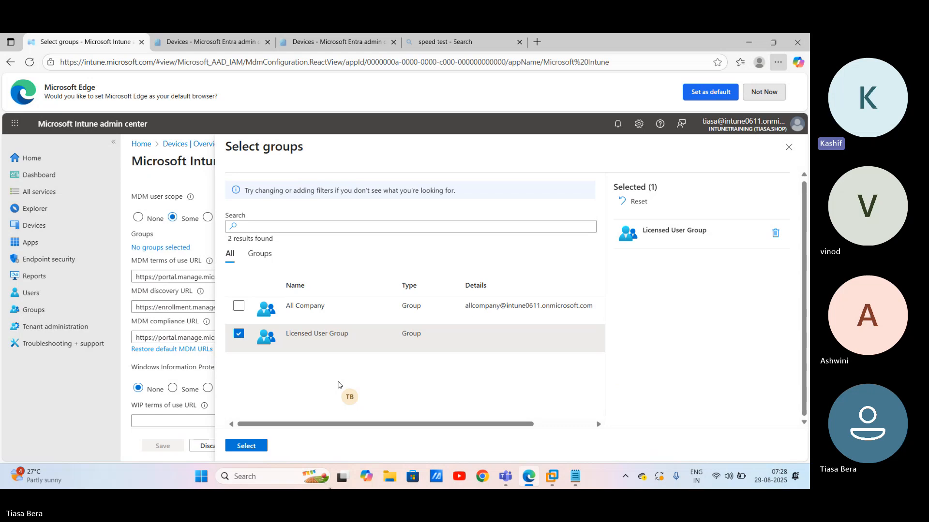
{"action": "left_click", "coordinate": [246, 446]}
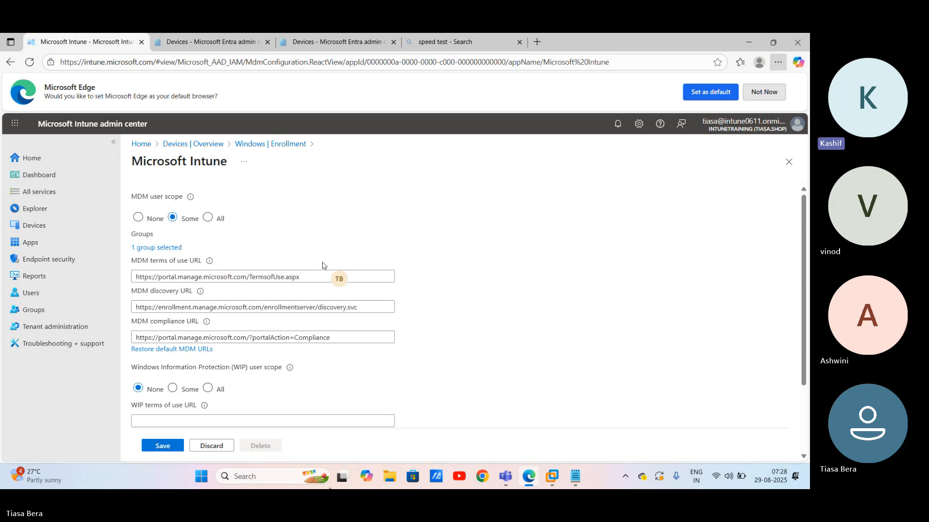
Step: Set WIP user scope to Some for Licensed User Group and save the automatic enrollment settings
{"action": "scroll", "coordinate": [324, 265], "scroll_direction": "down", "scroll_amount": 2}
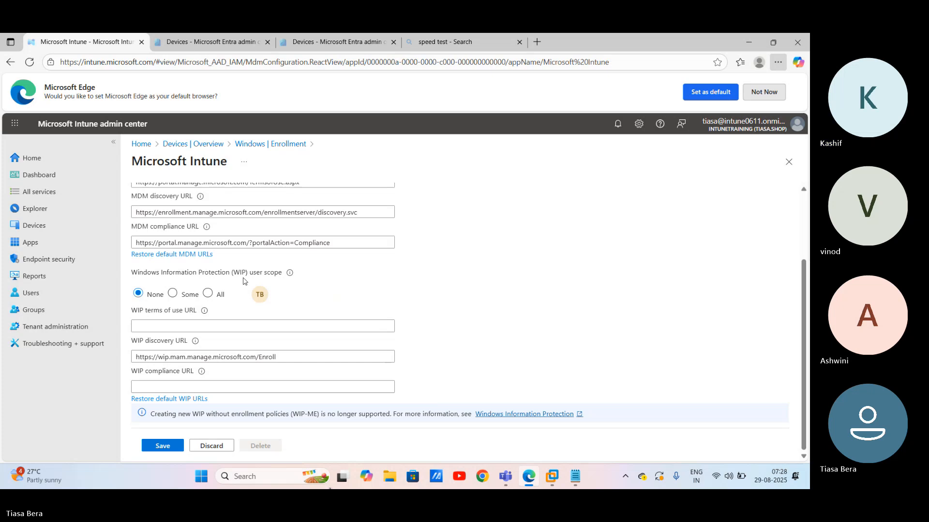
{"action": "left_click", "coordinate": [172, 293]}
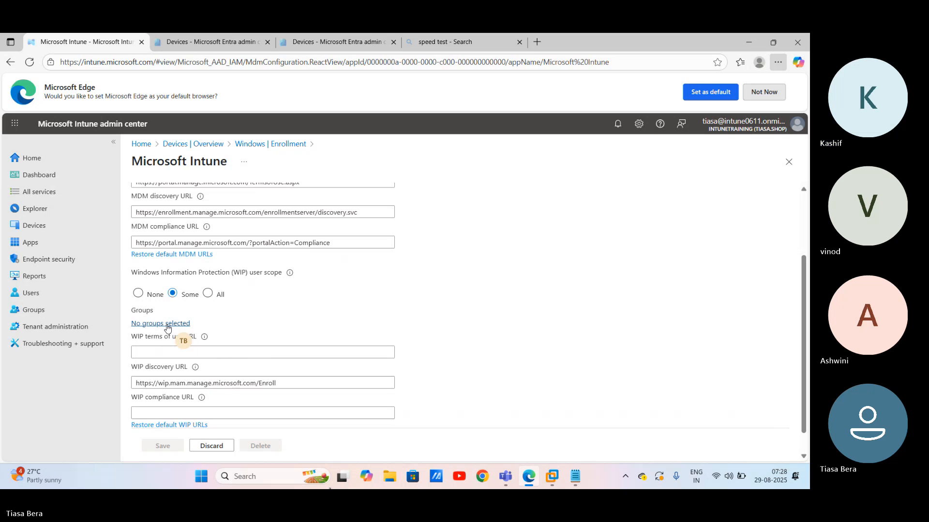
{"action": "left_click", "coordinate": [168, 329]}
{"action": "left_click", "coordinate": [239, 331]}
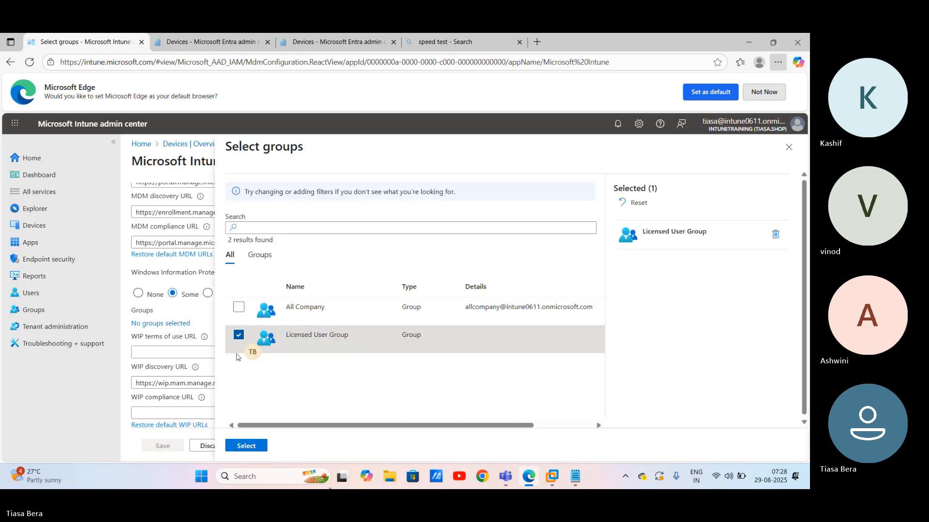
{"action": "left_click", "coordinate": [245, 443]}
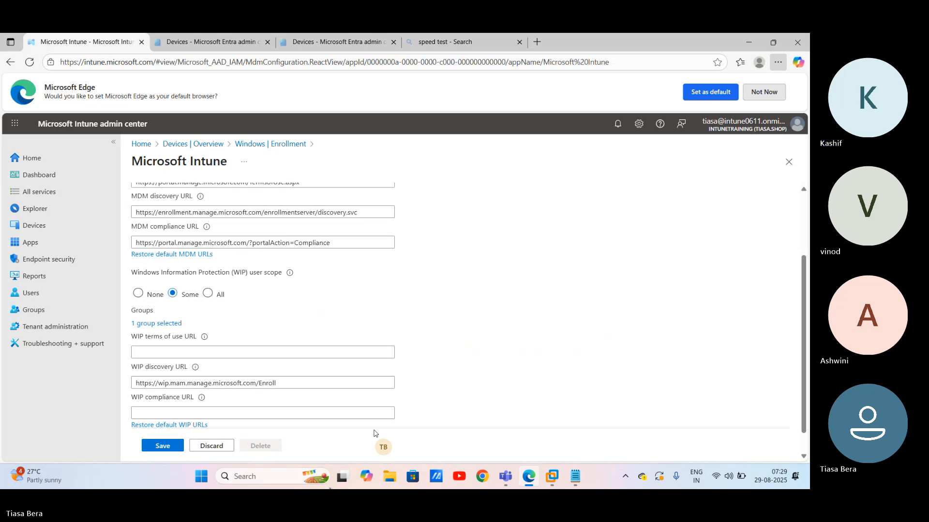
{"action": "scroll", "coordinate": [376, 433], "scroll_direction": "down", "scroll_amount": 1}
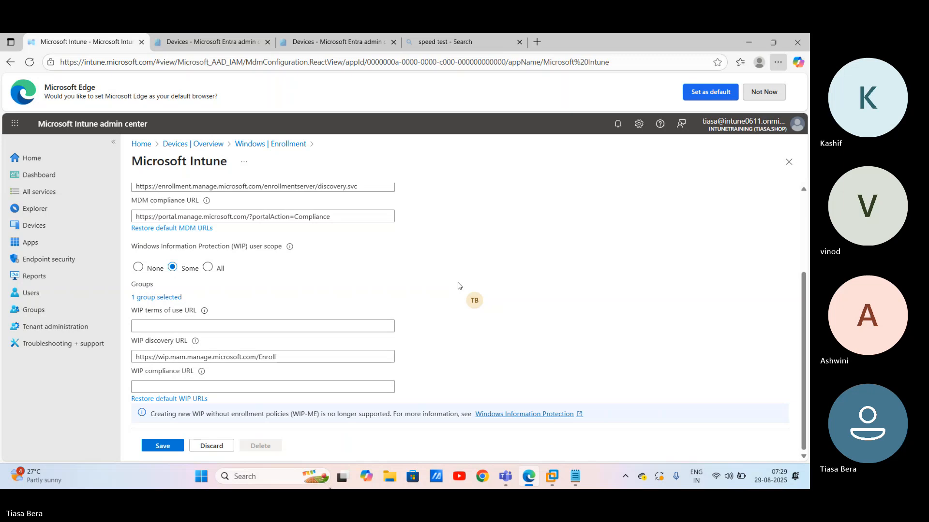
{"action": "left_click", "coordinate": [160, 446]}
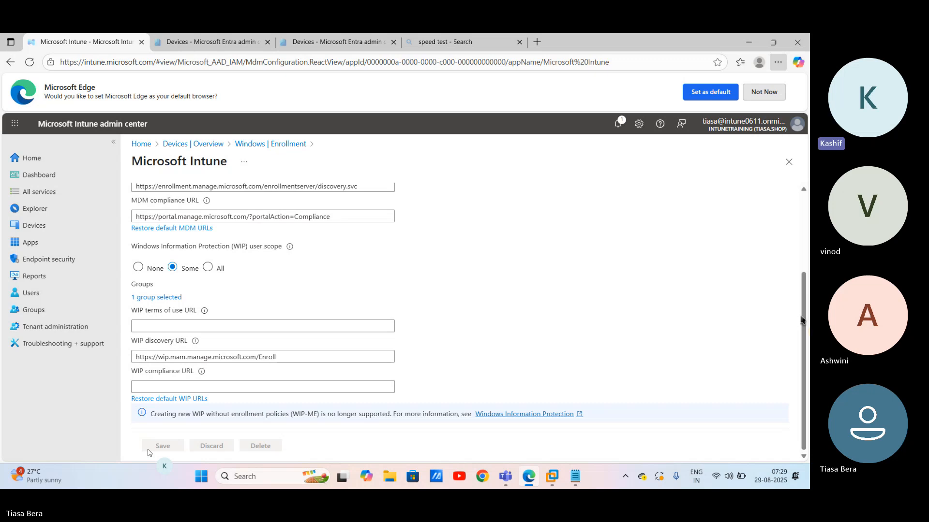
Step: Add item b, 'Deploy some basic applications for licensed user group.', to the 29th August notes, then go back to Edge
{"action": "left_click", "coordinate": [576, 477]}
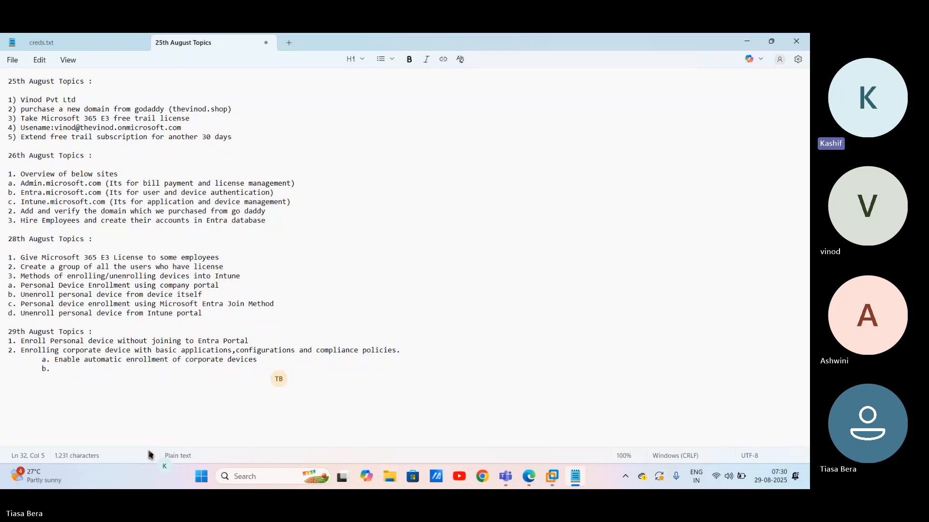
{"action": "type", "text": "Deplo"}
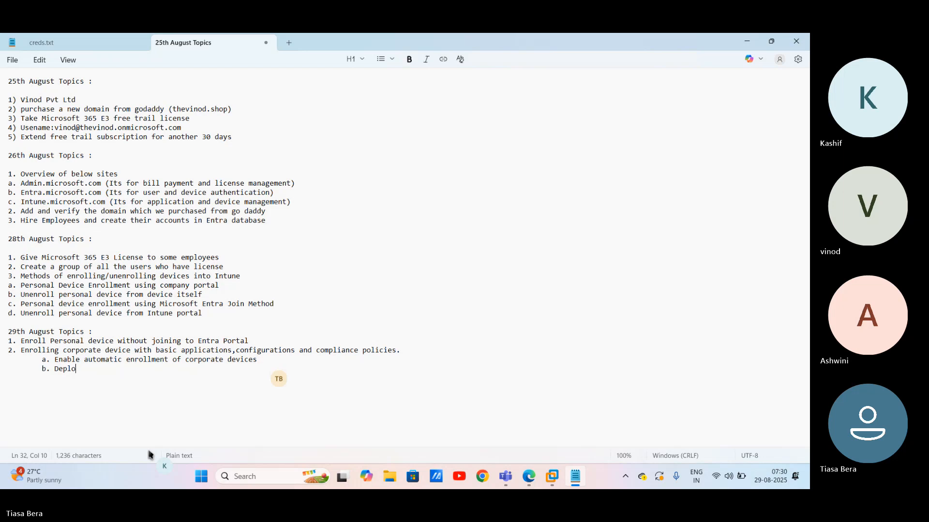
{"action": "type", "text": "y some basic applications"}
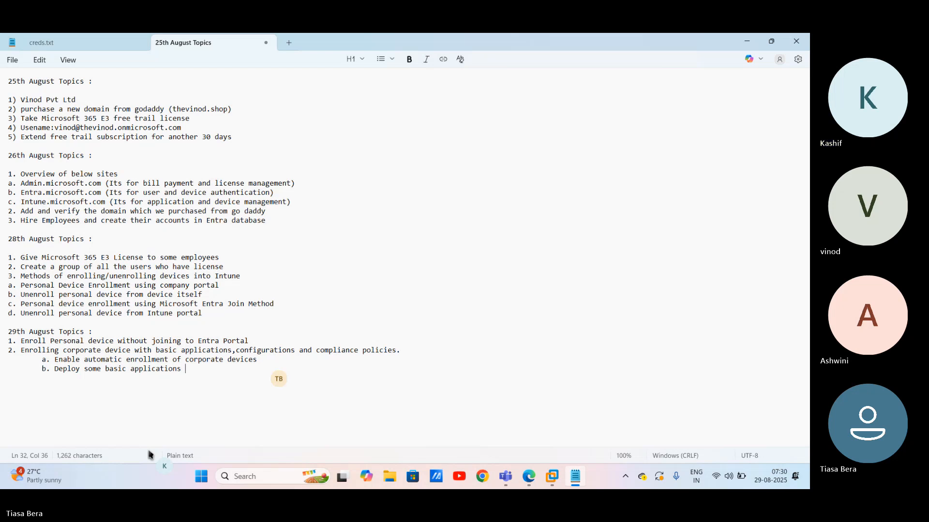
{"action": "type", "text": "for lice"}
{"action": "type", "text": "nsed user group"}
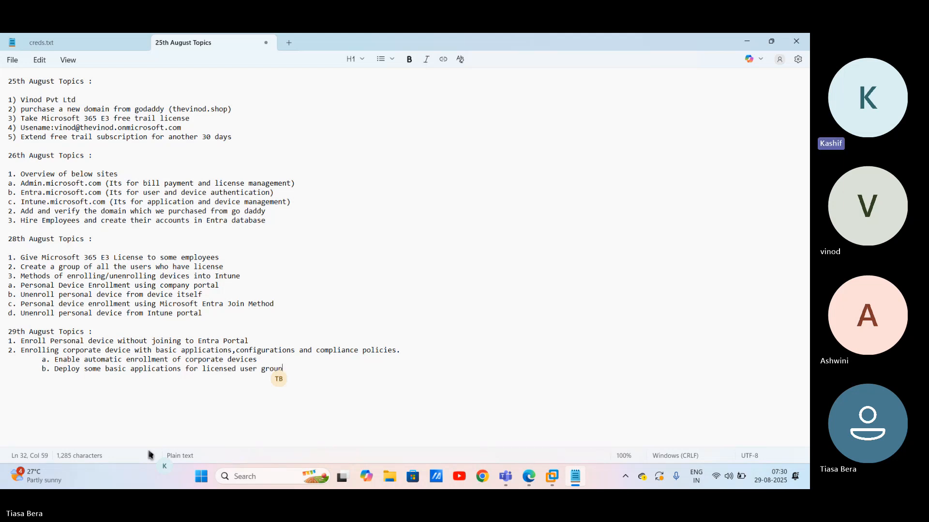
{"action": "type", "text": "."}
{"action": "mouse_move", "coordinate": [529, 478]}
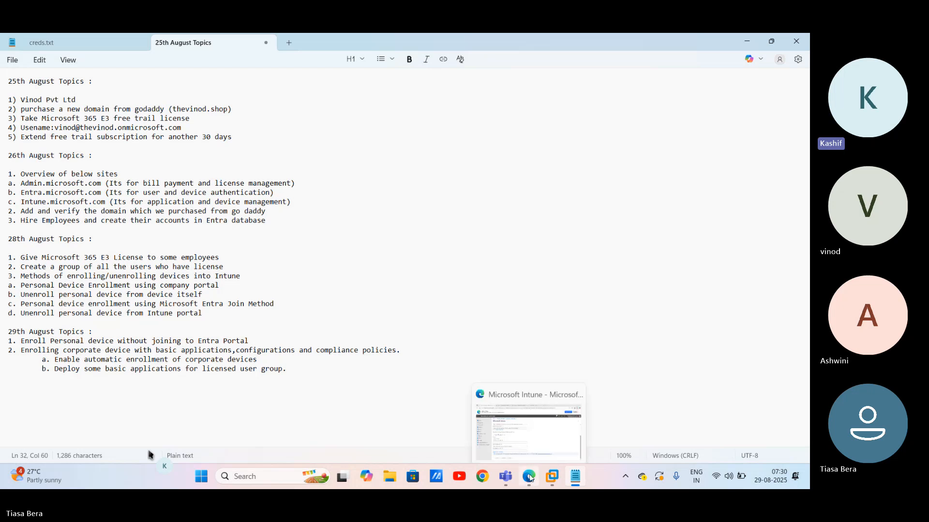
{"action": "left_click", "coordinate": [530, 478]}
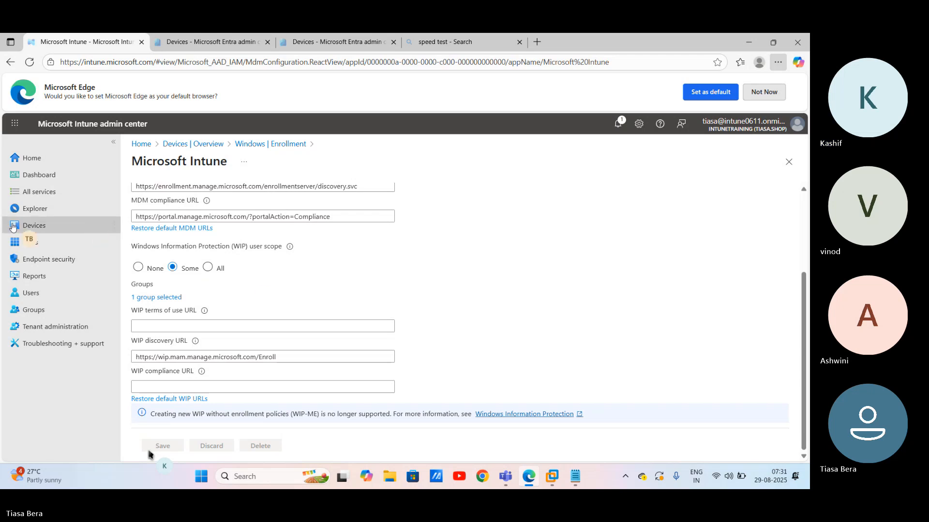
Step: Open the Apps overview from the left navigation
{"action": "left_click", "coordinate": [21, 243]}
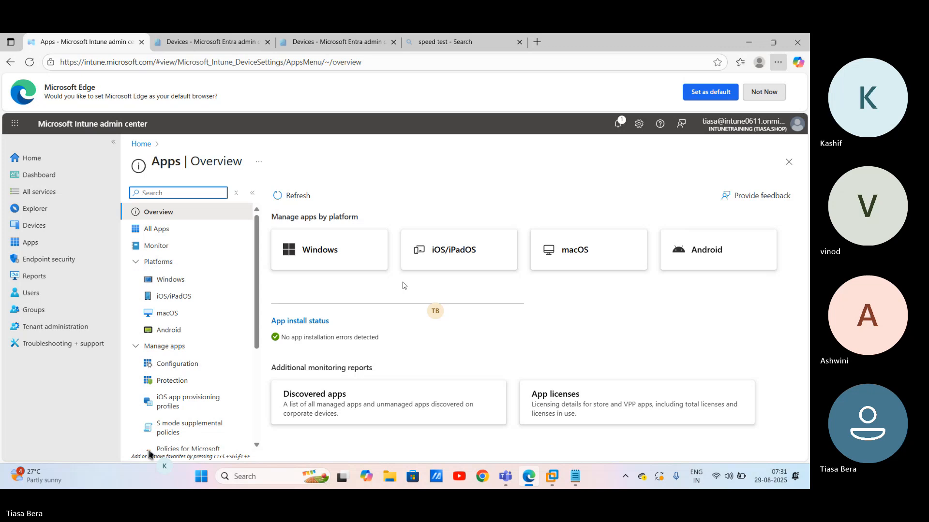
Step: Open the Windows apps list and start creating a new app
{"action": "left_click", "coordinate": [313, 250]}
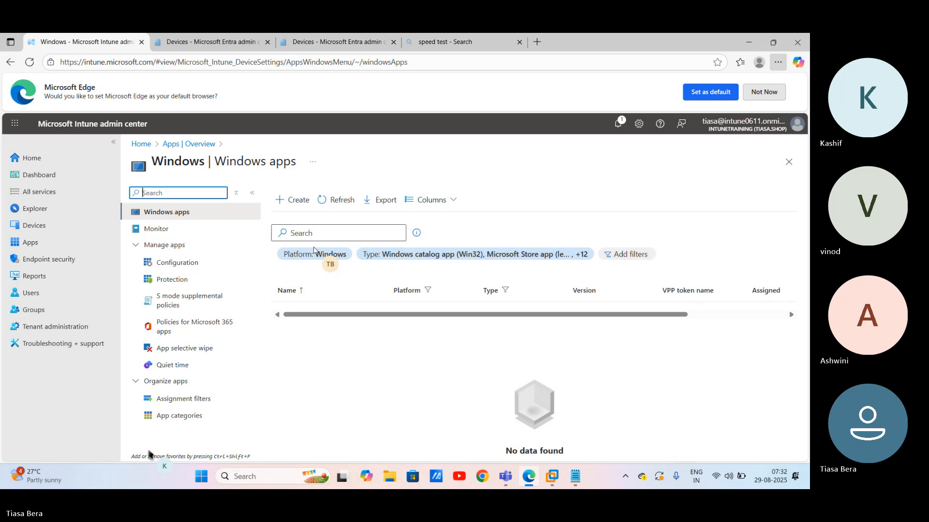
{"action": "left_click", "coordinate": [286, 200]}
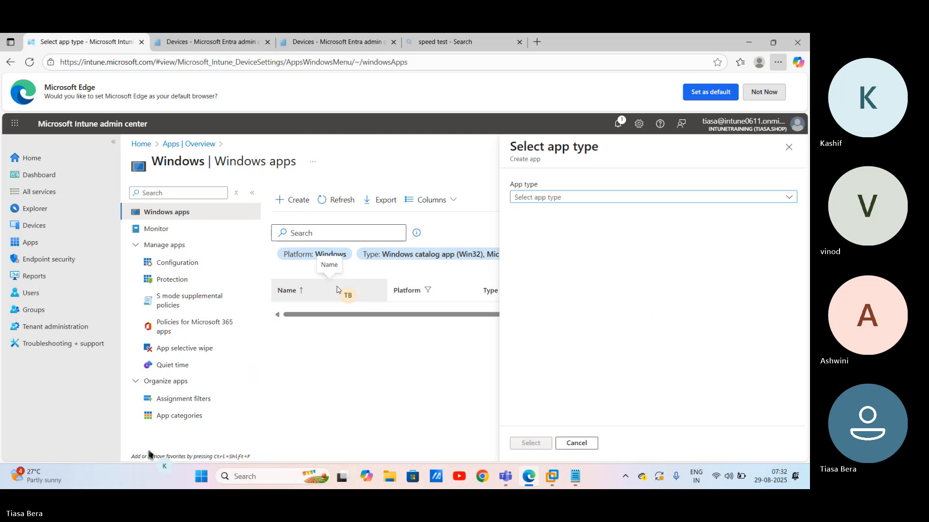
Step: Choose Microsoft Store app (new) as the app type and confirm it
{"action": "left_click", "coordinate": [771, 198]}
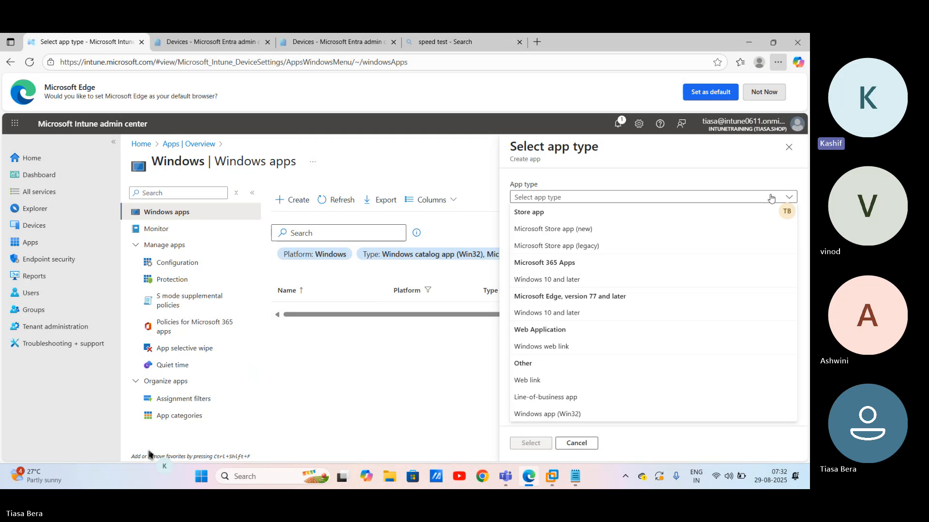
{"action": "left_click", "coordinate": [720, 199]}
{"action": "left_click", "coordinate": [720, 199]}
{"action": "left_click", "coordinate": [574, 228]}
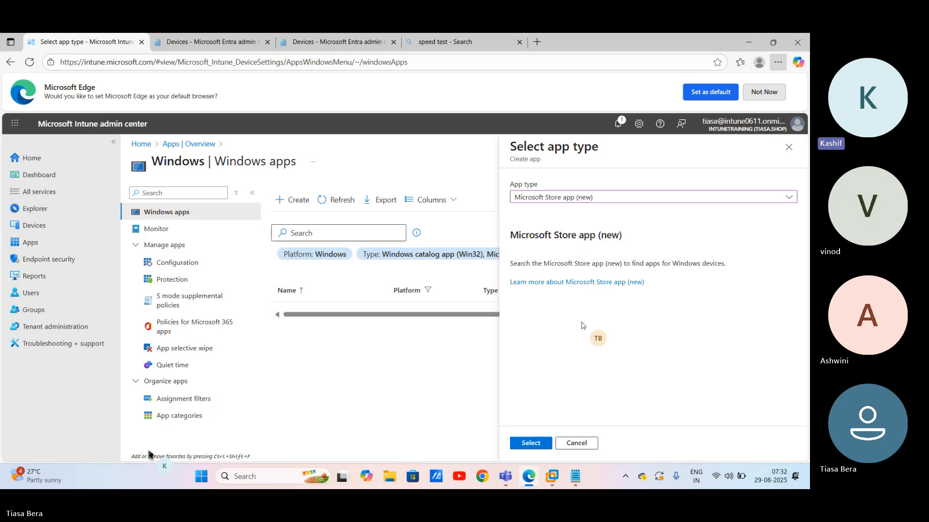
{"action": "left_click", "coordinate": [529, 443]}
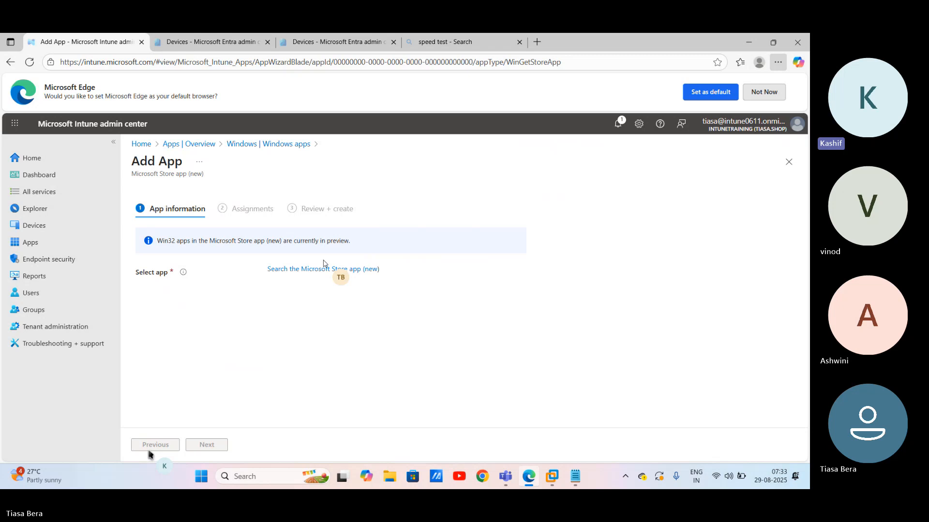
Step: Search the Microsoft Store for 'company portal' and select the Company Portal app
{"action": "left_click", "coordinate": [324, 268]}
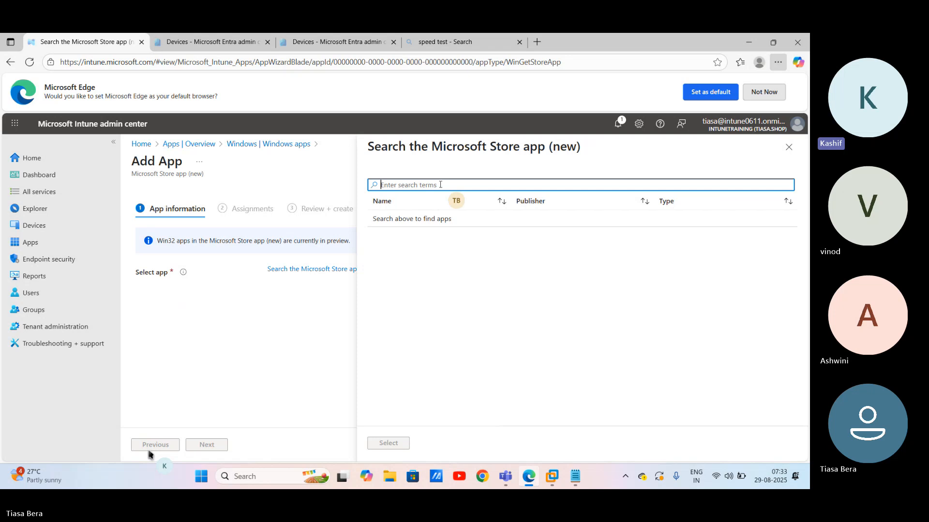
{"action": "type", "text": "company po"}
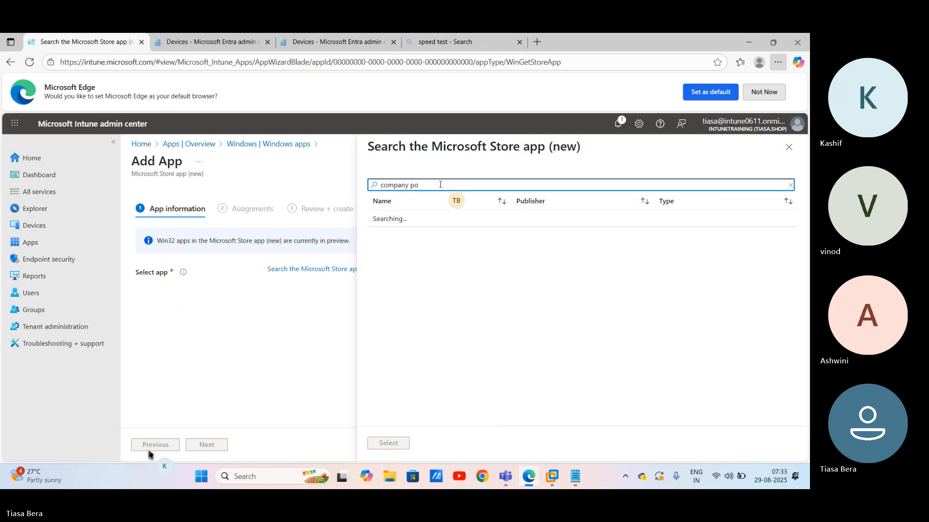
{"action": "type", "text": "rtal"}
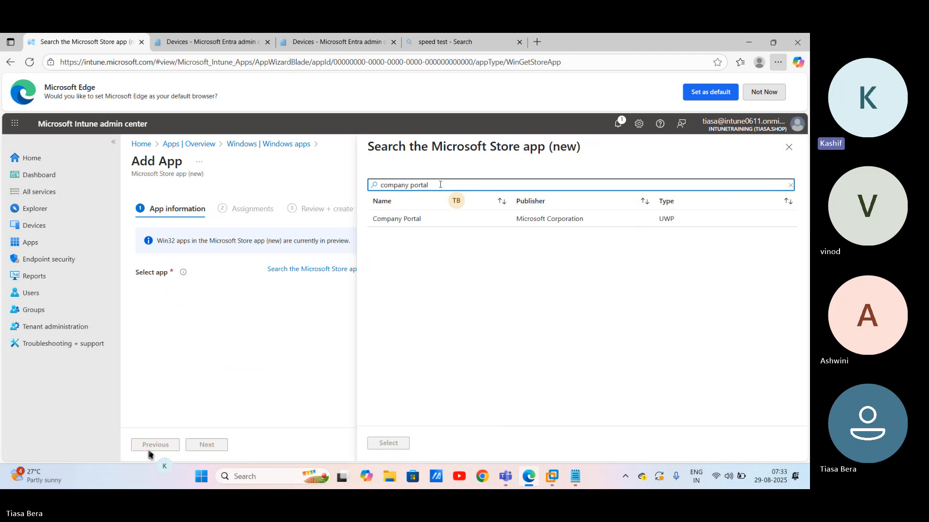
{"action": "left_click", "coordinate": [406, 221]}
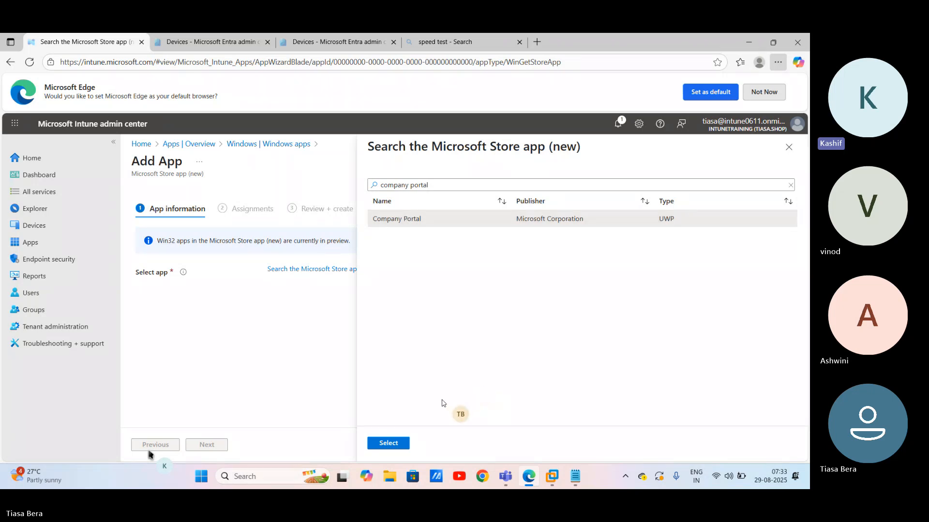
{"action": "left_click", "coordinate": [387, 443]}
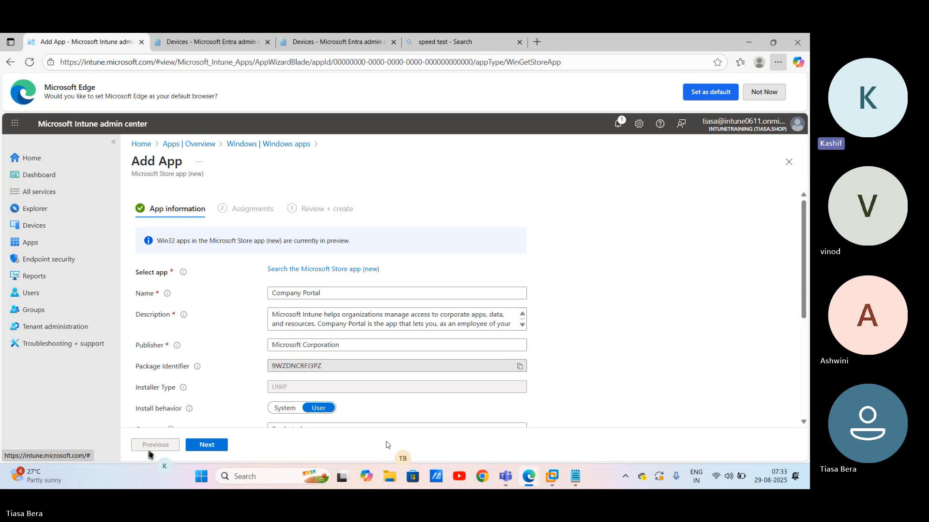
Step: Set Company Portal's install behavior to System
{"action": "scroll", "coordinate": [374, 400], "scroll_direction": "down", "scroll_amount": 1}
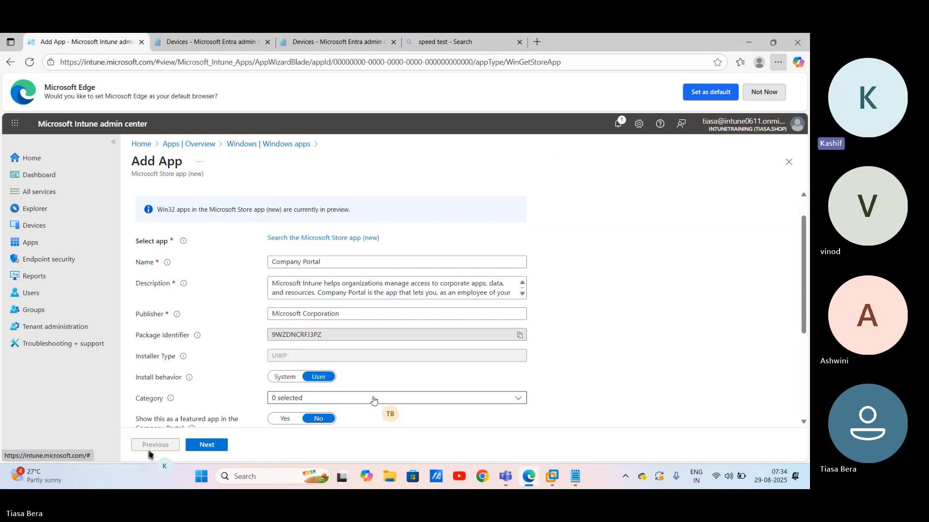
{"action": "scroll", "coordinate": [374, 400], "scroll_direction": "down", "scroll_amount": 1}
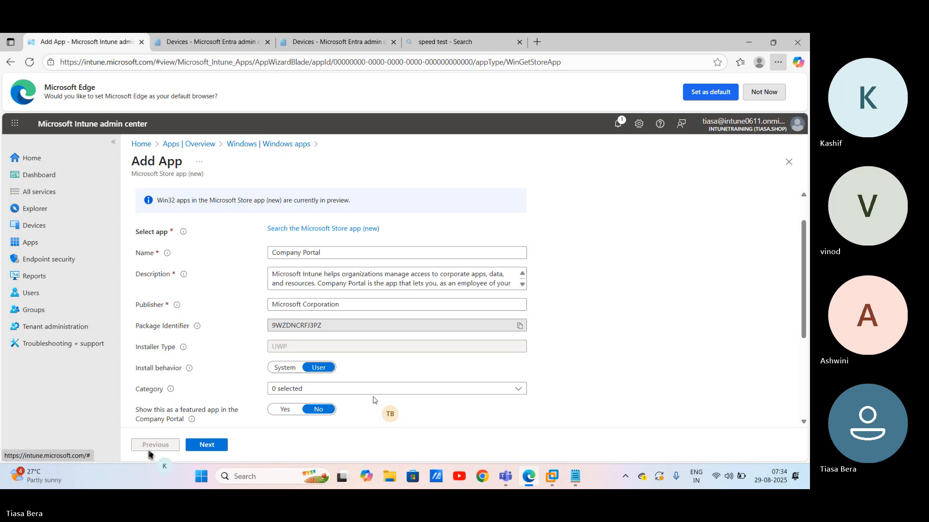
{"action": "left_click", "coordinate": [287, 368]}
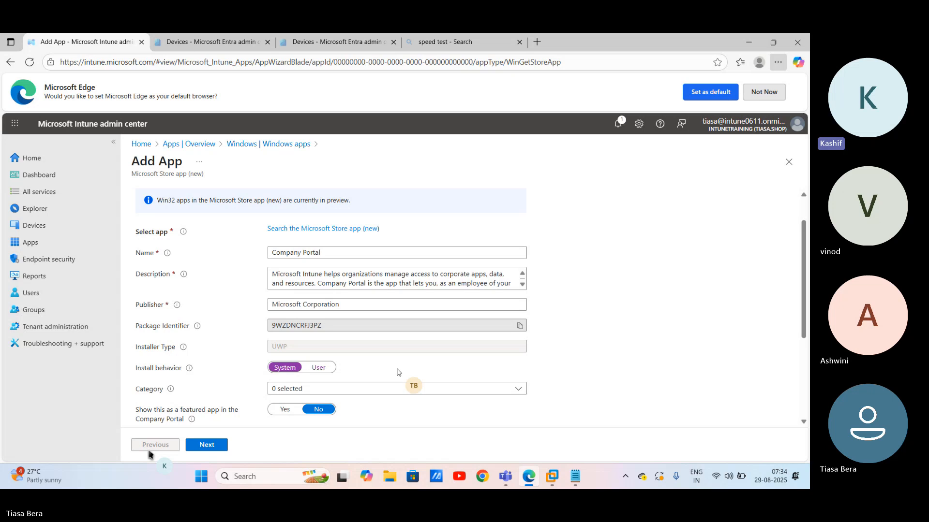
Step: Put the app in the Computer management category and continue to Assignments
{"action": "scroll", "coordinate": [398, 372], "scroll_direction": "down", "scroll_amount": 2}
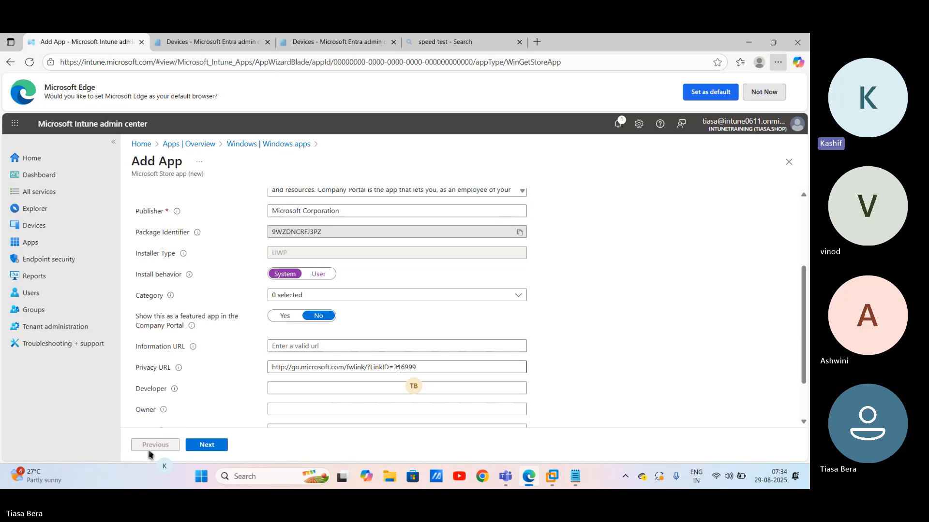
{"action": "left_click", "coordinate": [264, 288]}
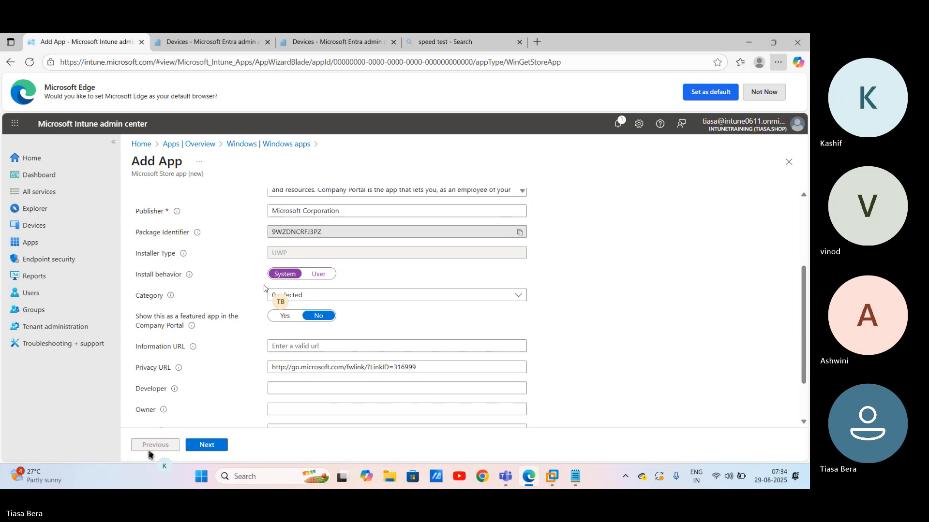
{"action": "left_click", "coordinate": [303, 298]}
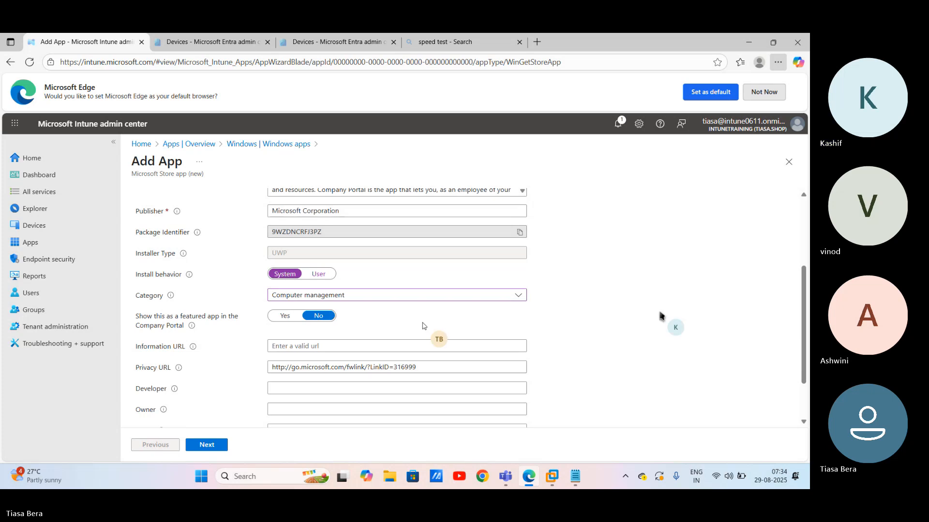
{"action": "scroll", "coordinate": [424, 327], "scroll_direction": "down", "scroll_amount": 2}
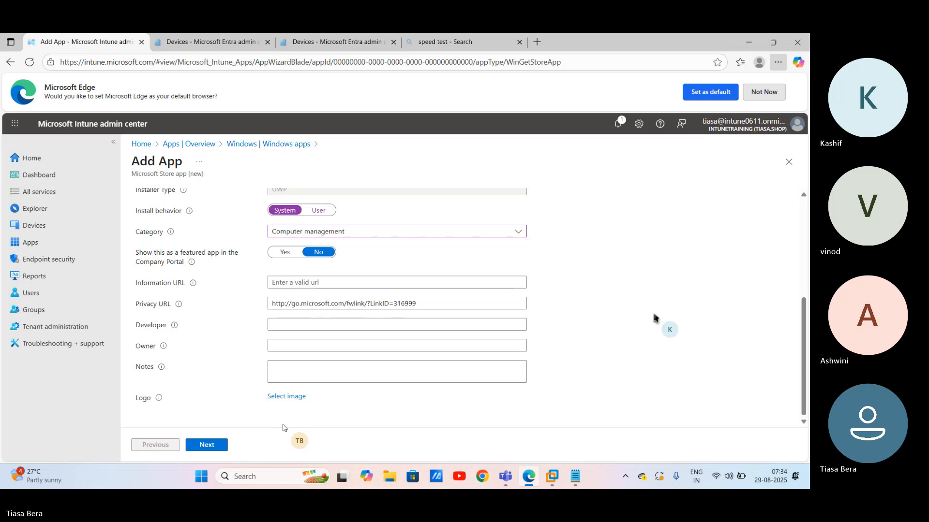
{"action": "left_click", "coordinate": [207, 446]}
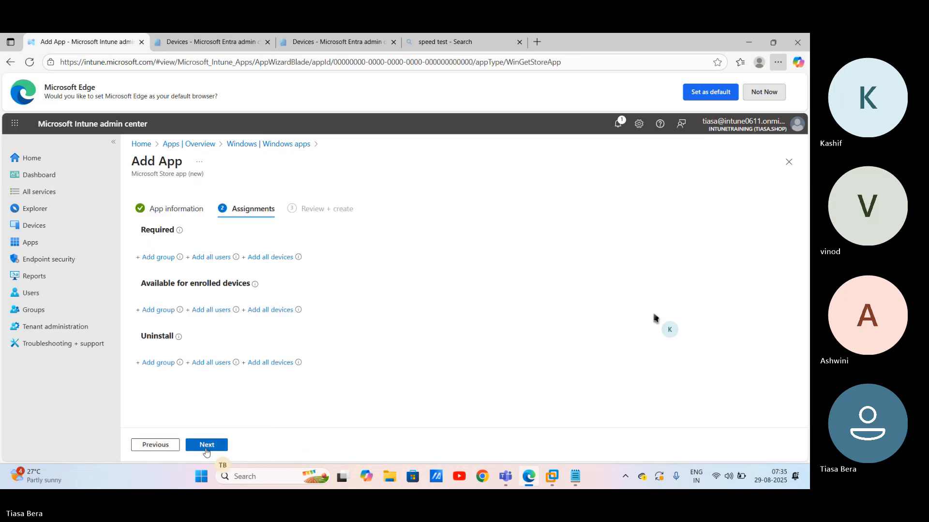
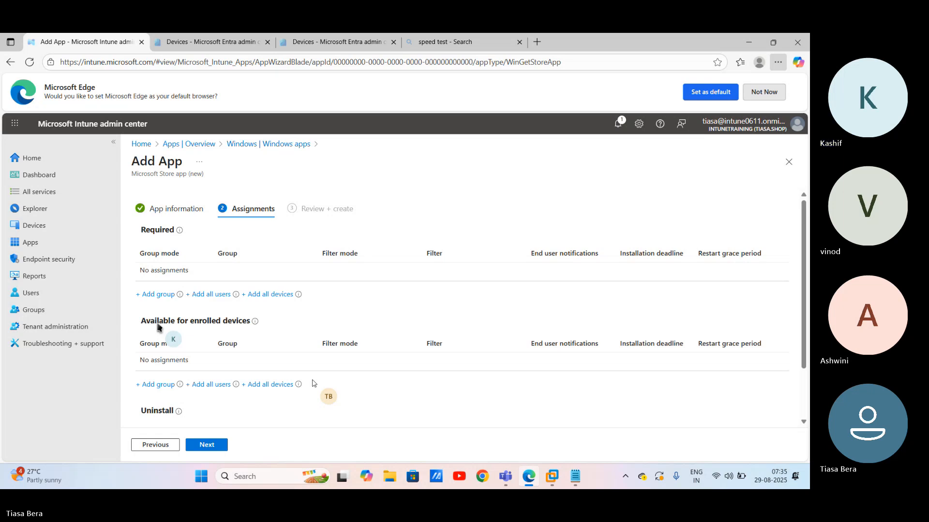
Step: Make Company Portal required for the Licensed User Group and advance to Review + create
{"action": "left_click", "coordinate": [158, 384]}
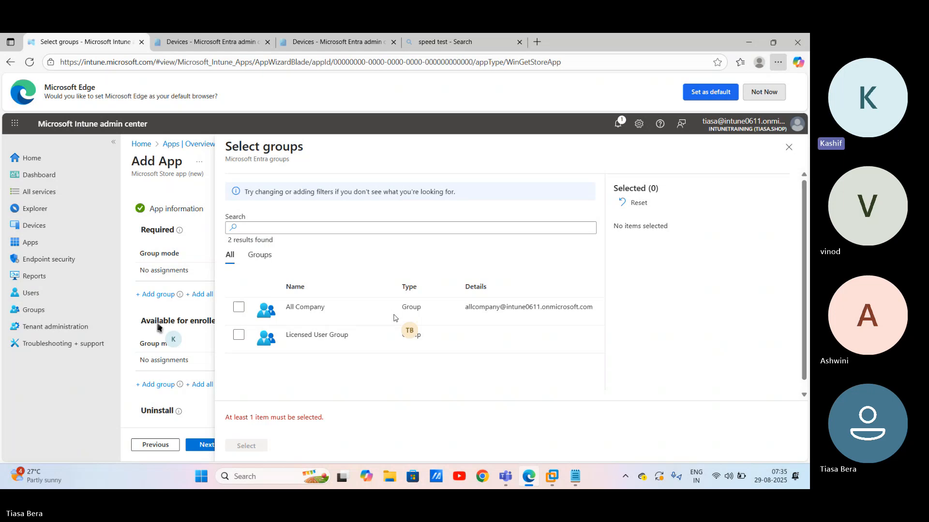
{"action": "left_click", "coordinate": [241, 340]}
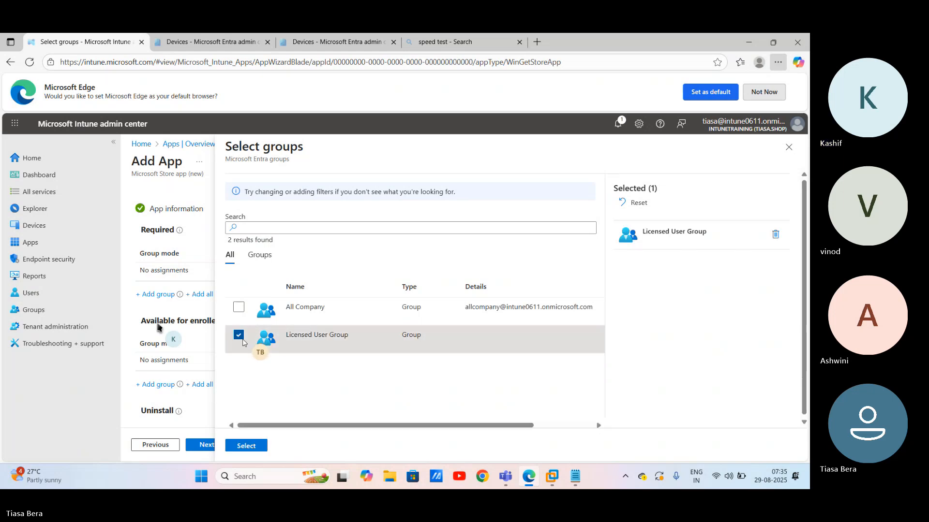
{"action": "left_click", "coordinate": [246, 445]}
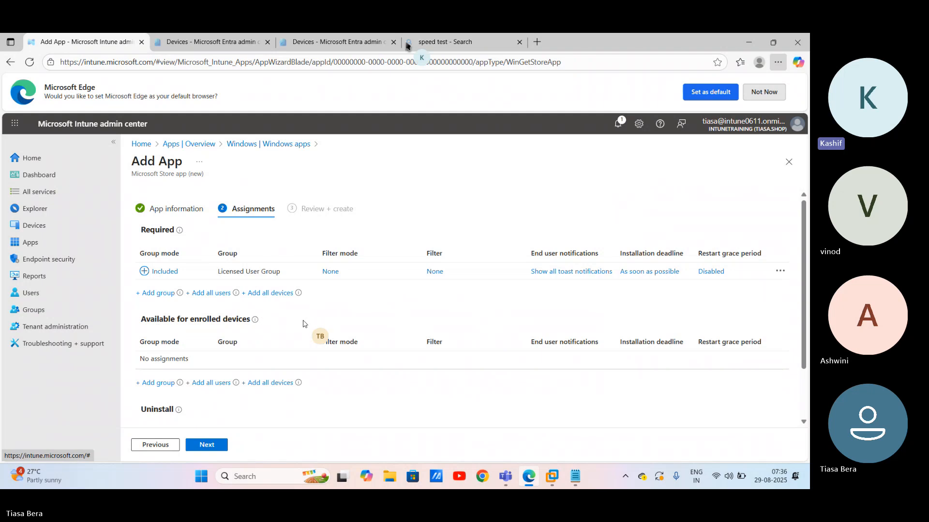
{"action": "left_click", "coordinate": [211, 446]}
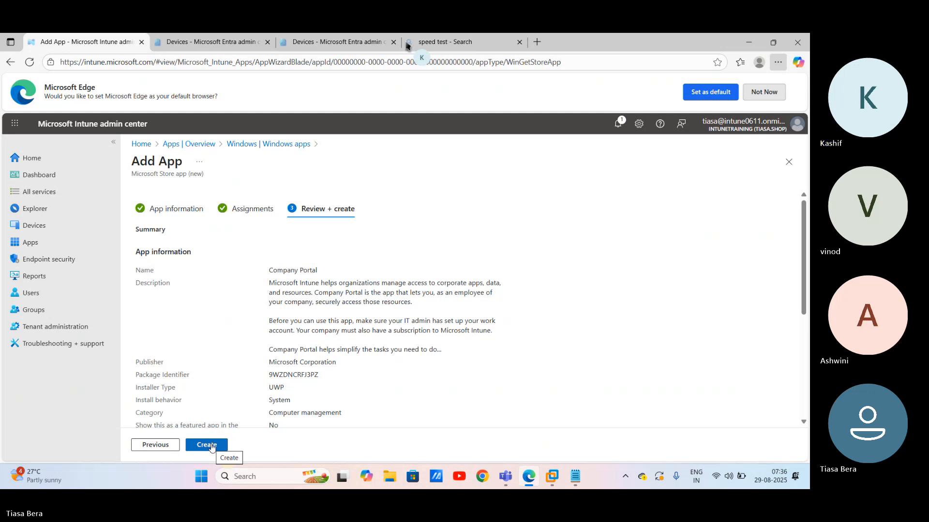
Step: Create the Company Portal app and wait for its overview to show it assigned
{"action": "left_click", "coordinate": [212, 446]}
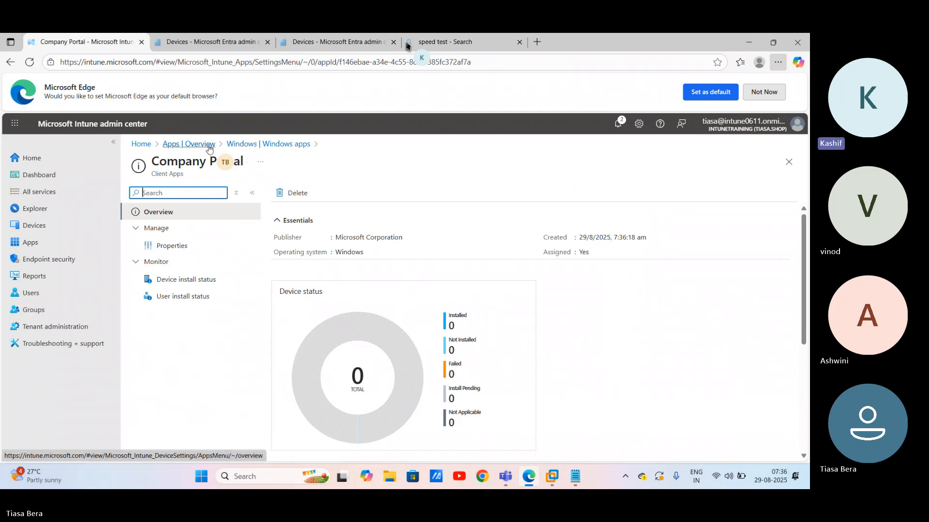
Step: From the Windows apps list, begin a new app of type Microsoft Store app (new)
{"action": "left_click", "coordinate": [244, 144]}
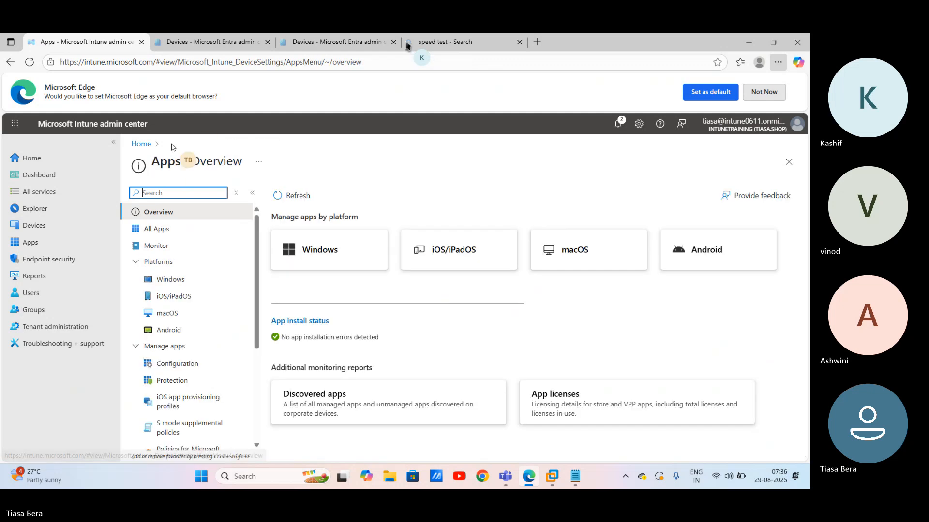
{"action": "left_click", "coordinate": [332, 249]}
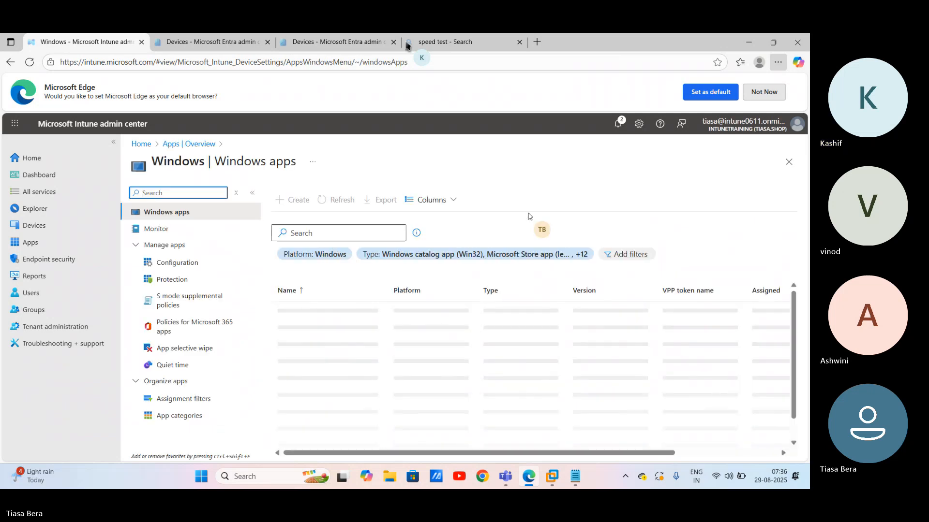
{"action": "left_click", "coordinate": [291, 202]}
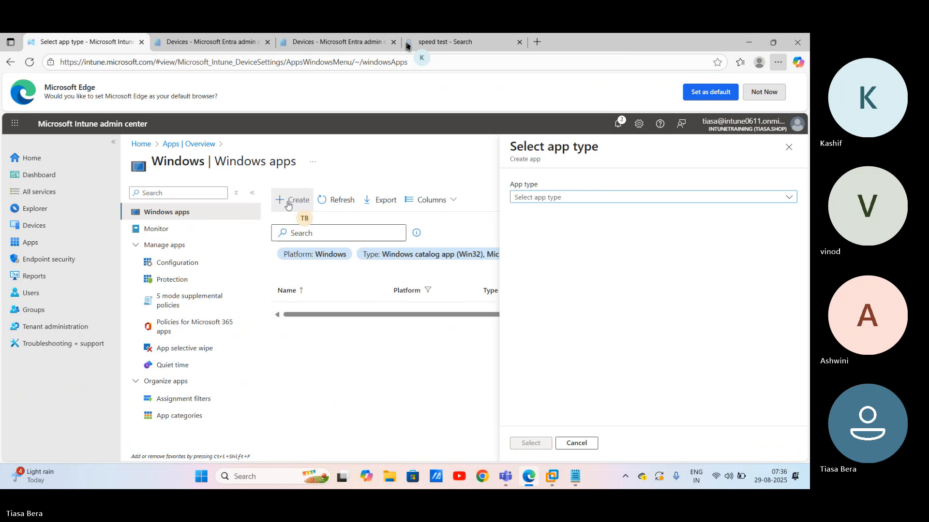
{"action": "left_click", "coordinate": [556, 197]}
{"action": "left_click", "coordinate": [546, 226]}
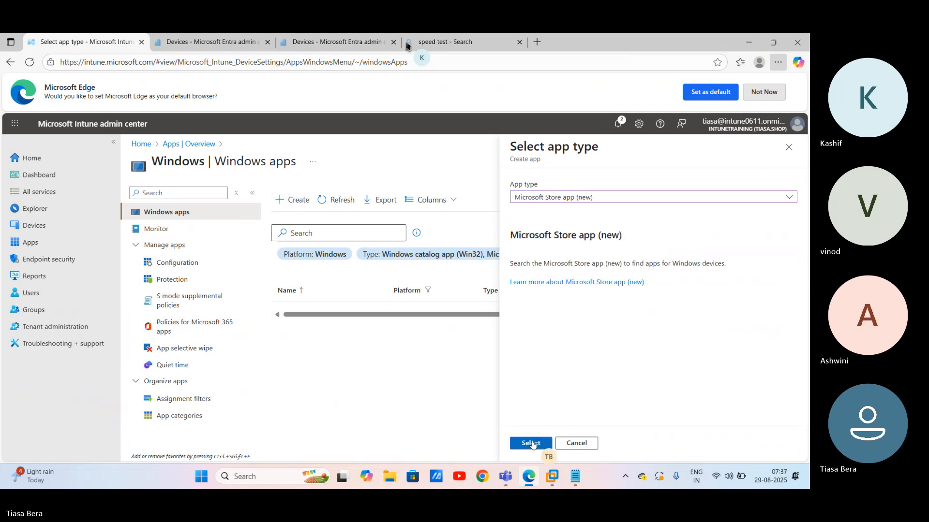
{"action": "left_click", "coordinate": [532, 444]}
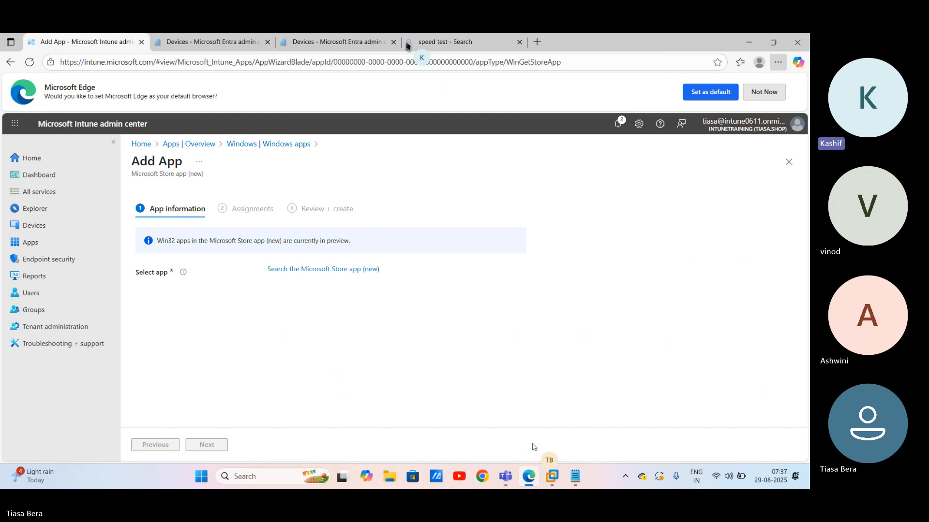
Step: Pick Mozilla Firefox from the Store search, with System install behavior and Productivity category
{"action": "left_click", "coordinate": [343, 269]}
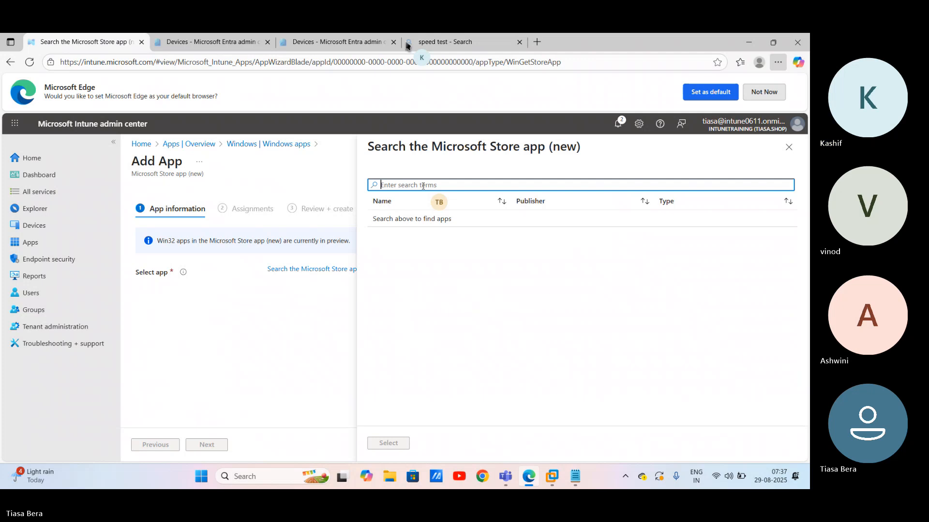
{"action": "type", "text": "firefox"}
{"action": "left_click", "coordinate": [389, 443]}
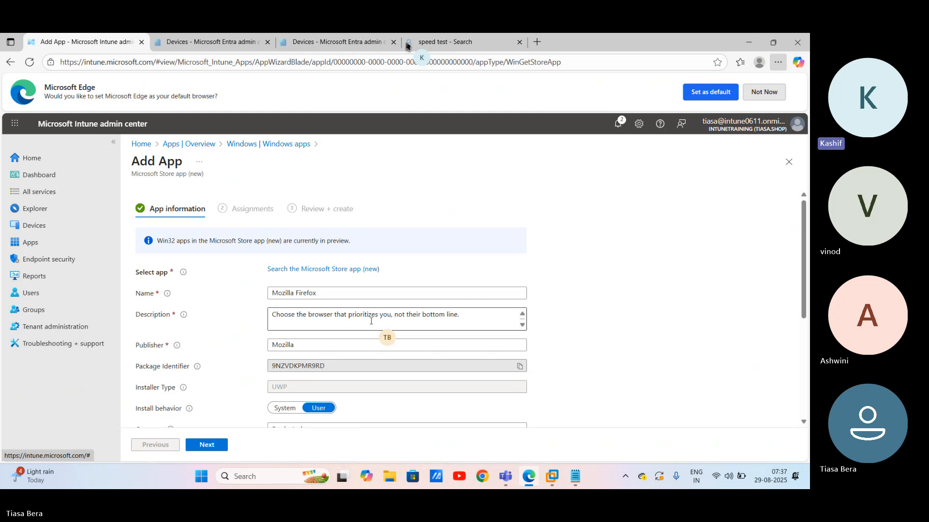
{"action": "scroll", "coordinate": [371, 322], "scroll_direction": "down", "scroll_amount": 3}
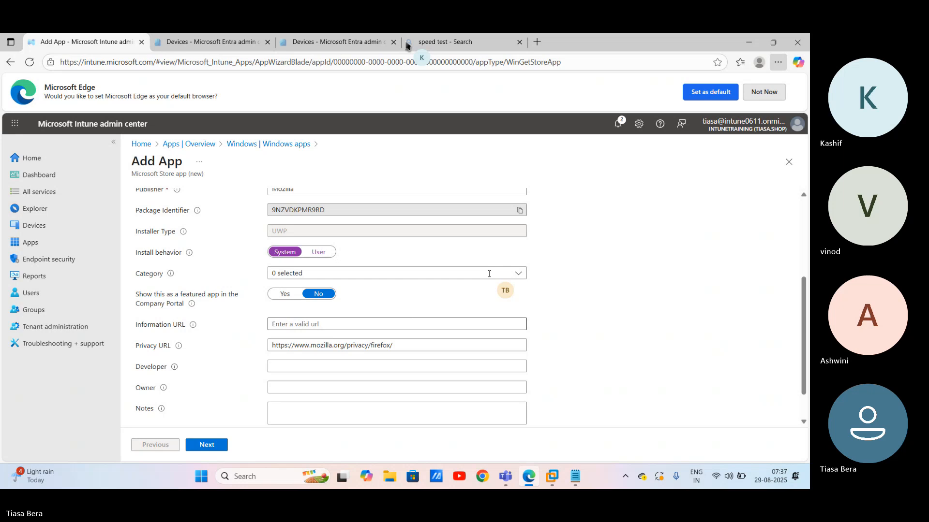
{"action": "left_click", "coordinate": [208, 445]}
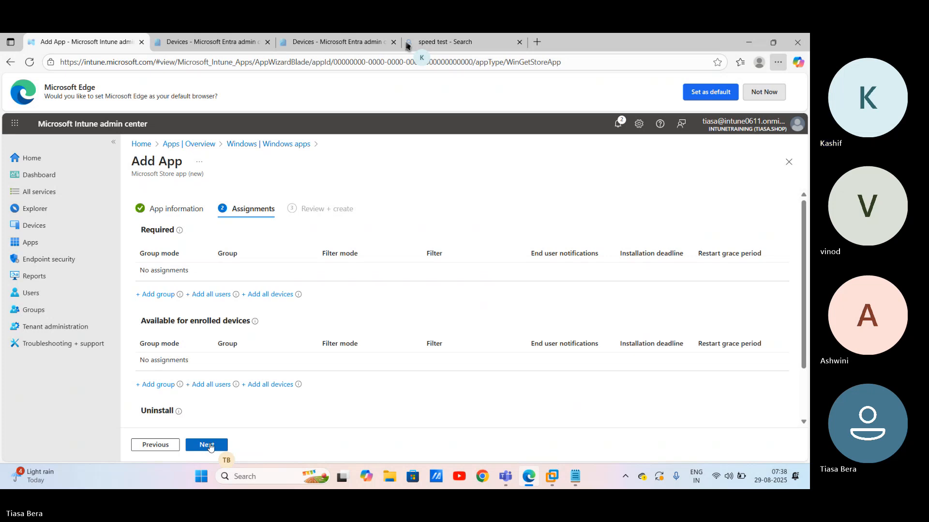
Step: Skip assignments and create the Mozilla Firefox Store app
{"action": "left_click", "coordinate": [208, 445]}
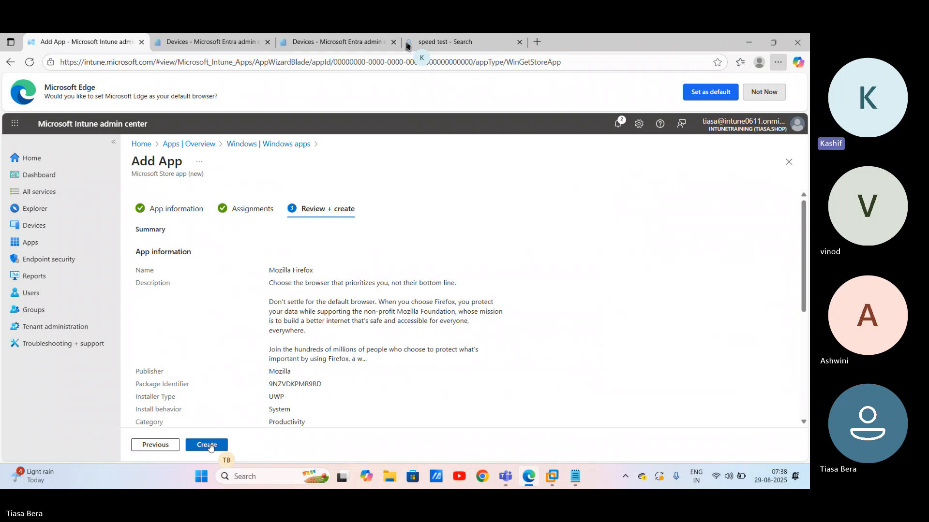
{"action": "left_click", "coordinate": [210, 446]}
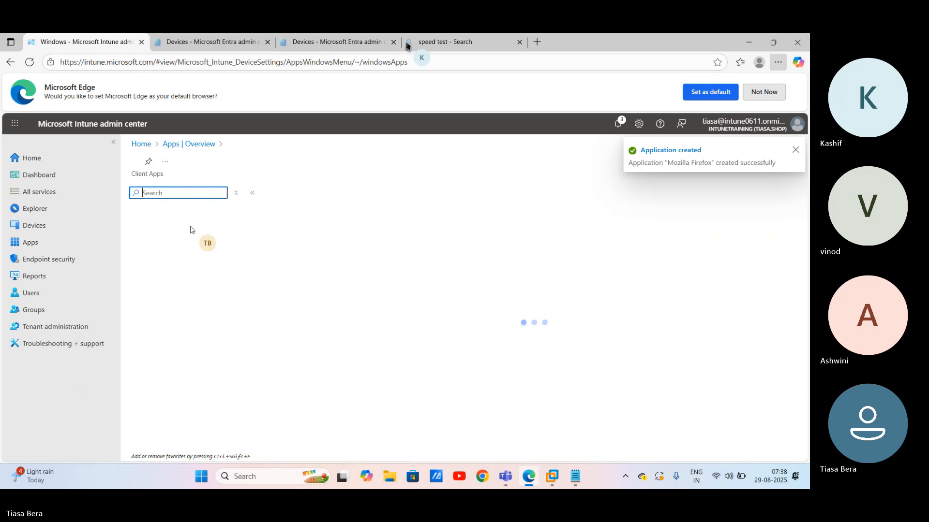
Step: Edit Mozilla Firefox's assignments to require it for the Licensed User Group, then return to Windows apps
{"action": "left_click", "coordinate": [281, 195]}
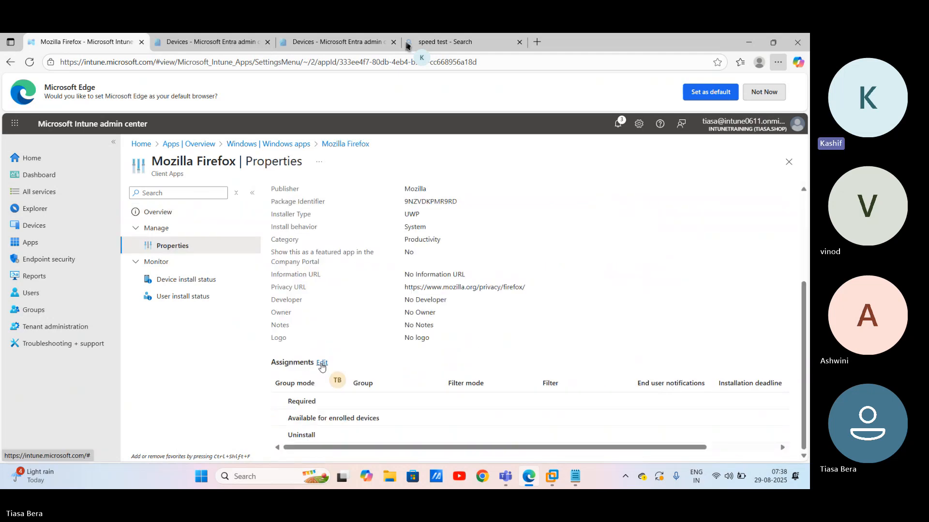
{"action": "left_click", "coordinate": [322, 363]}
{"action": "scroll", "coordinate": [321, 366], "scroll_direction": "down", "scroll_amount": 1}
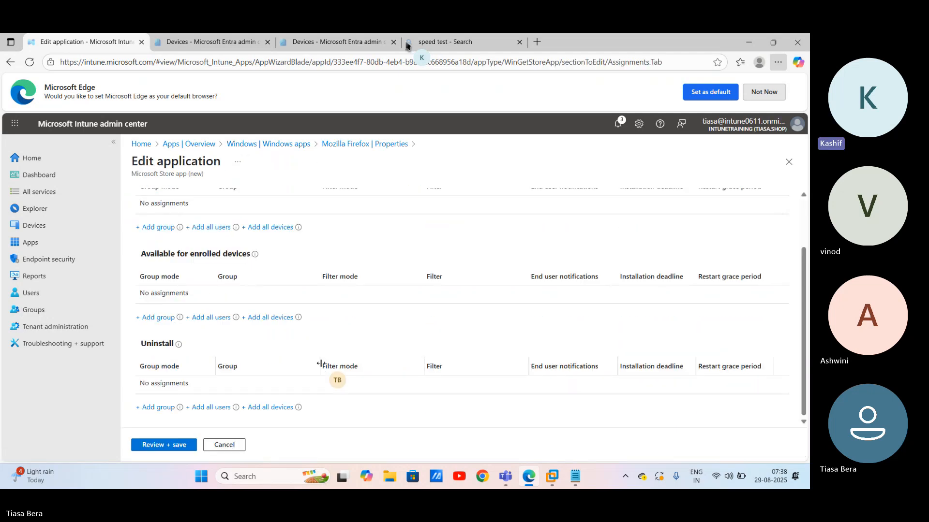
{"action": "scroll", "coordinate": [320, 363], "scroll_direction": "up", "scroll_amount": 3}
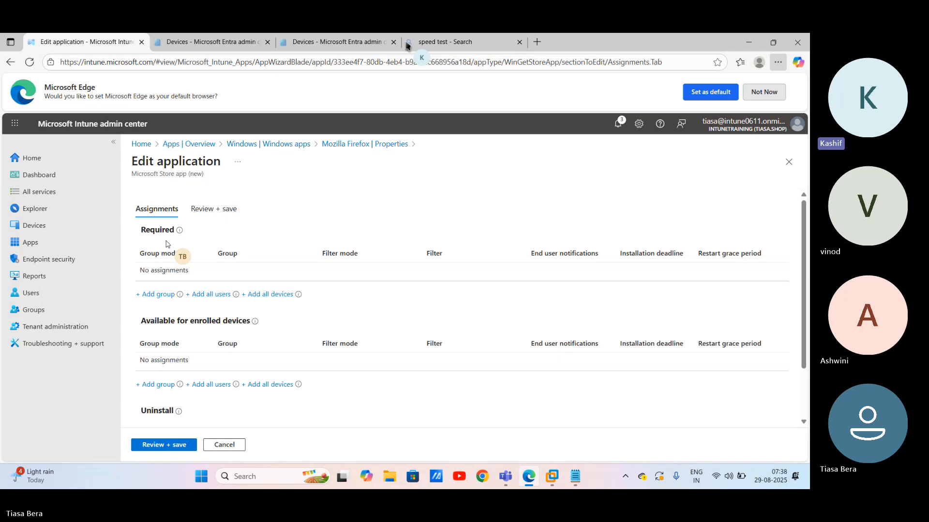
{"action": "left_click", "coordinate": [155, 294]}
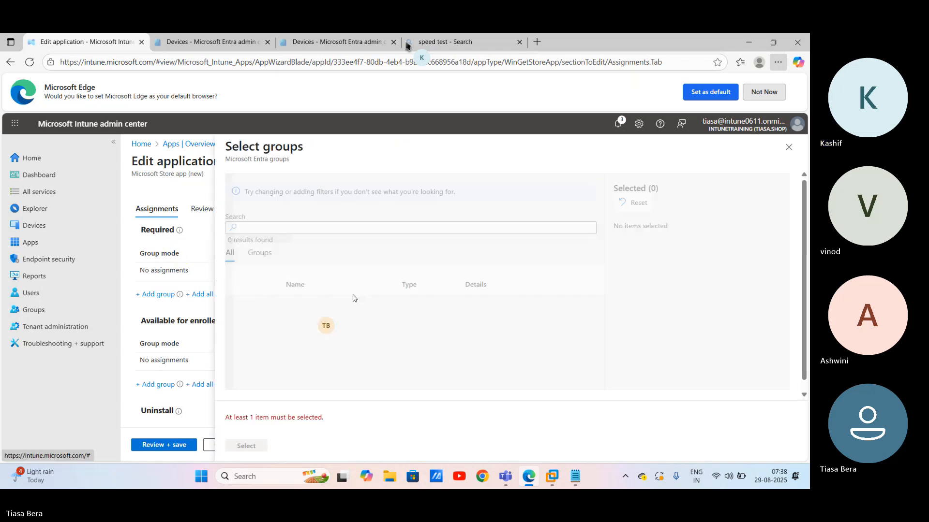
{"action": "left_click", "coordinate": [238, 334]}
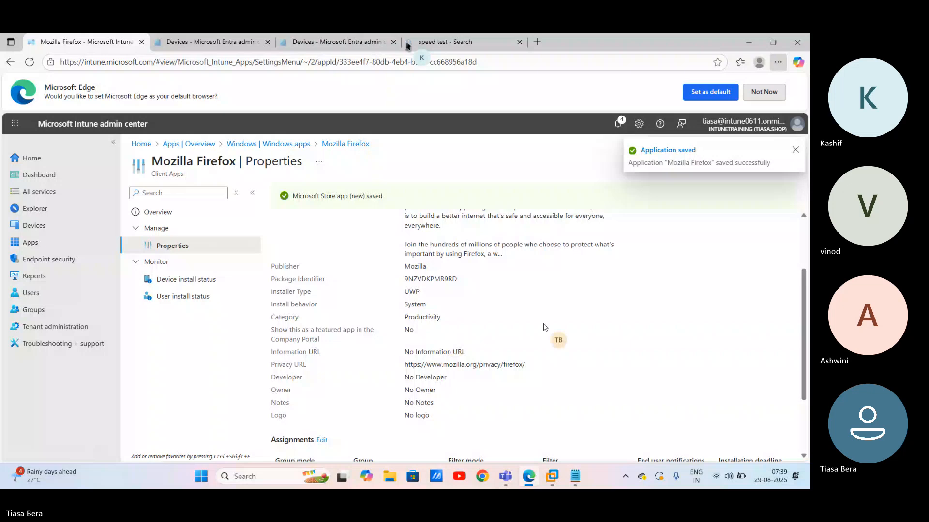
{"action": "left_click", "coordinate": [194, 143]}
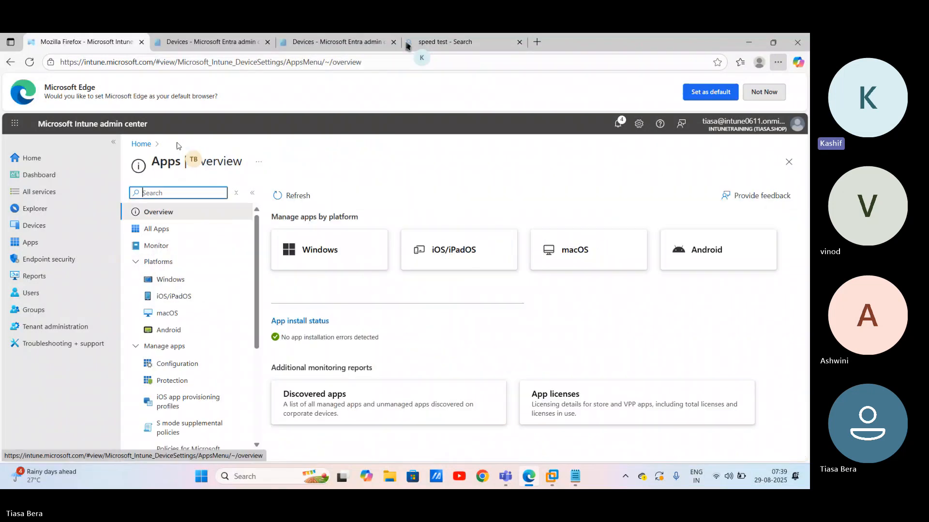
{"action": "left_click", "coordinate": [329, 254]}
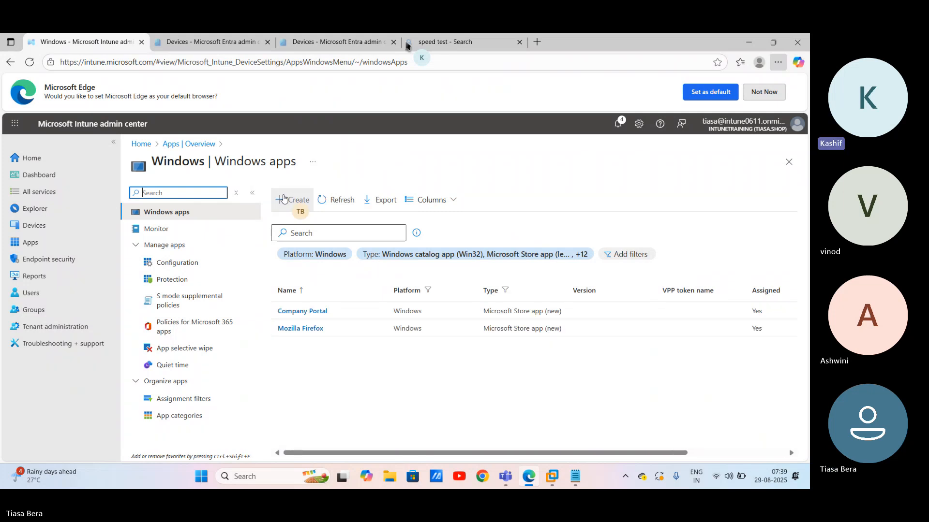
Step: Start a new Windows app of type Microsoft Store app (new)
{"action": "left_click", "coordinate": [284, 198]}
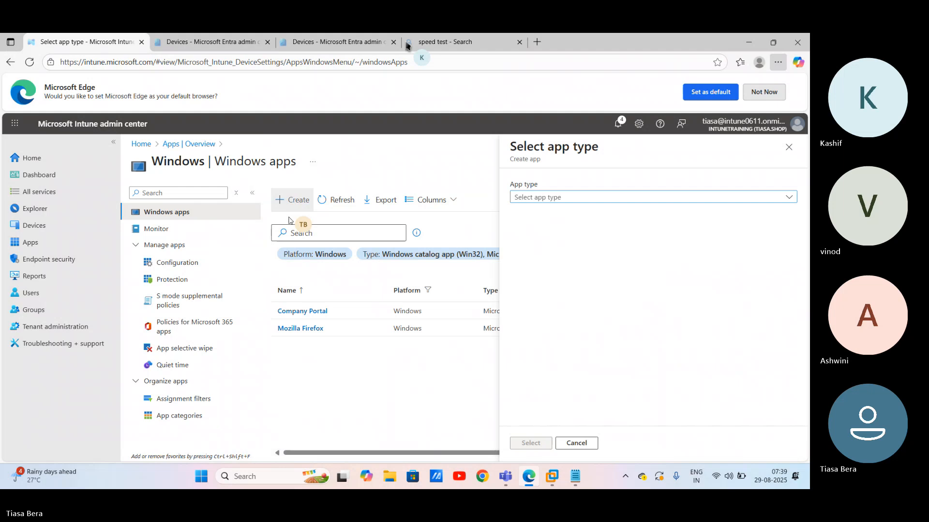
{"action": "left_click", "coordinate": [580, 197]}
{"action": "left_click", "coordinate": [595, 230]}
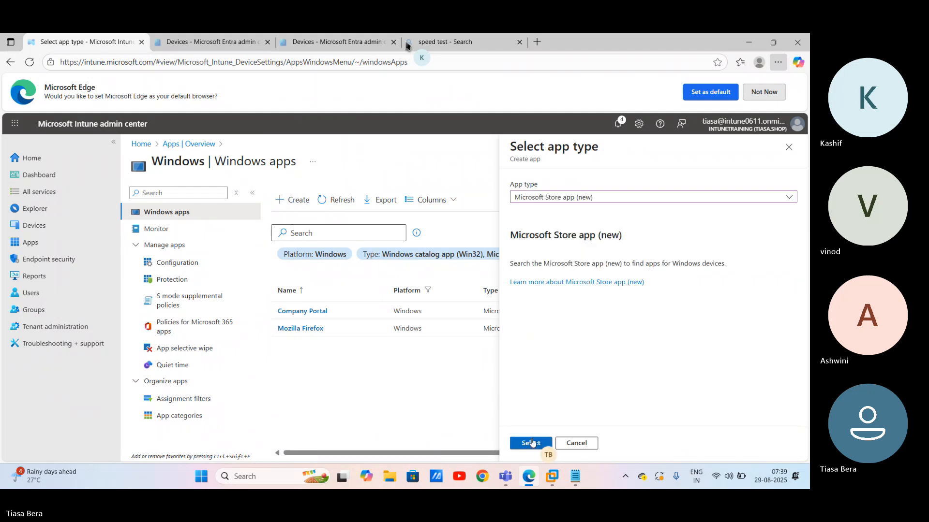
{"action": "left_click", "coordinate": [530, 442]}
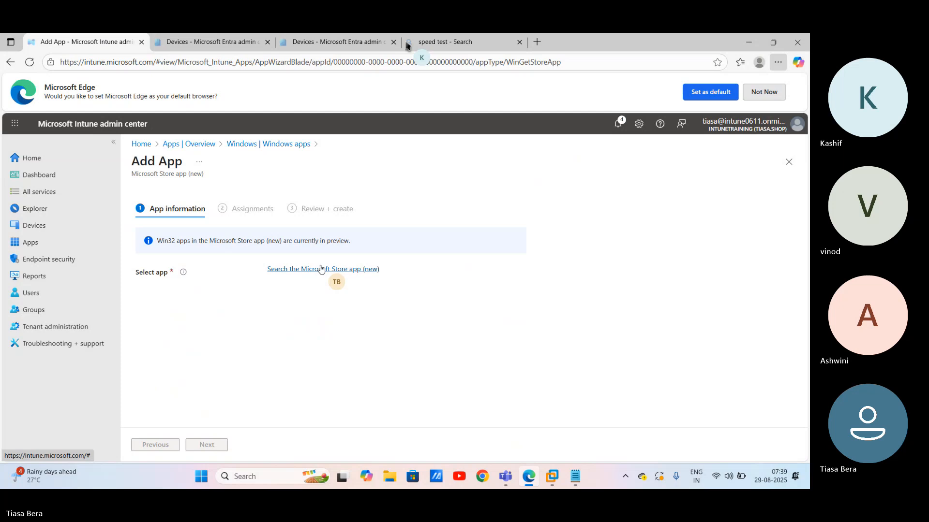
Step: Search the Store for 'winzip' and select WinZip Microsoft Store Edition
{"action": "left_click", "coordinate": [321, 269]}
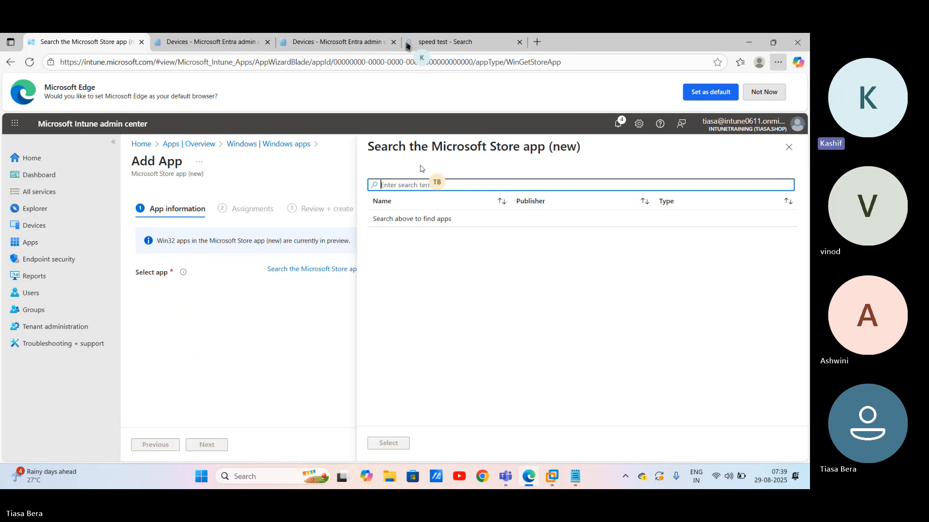
{"action": "type", "text": "winzip"}
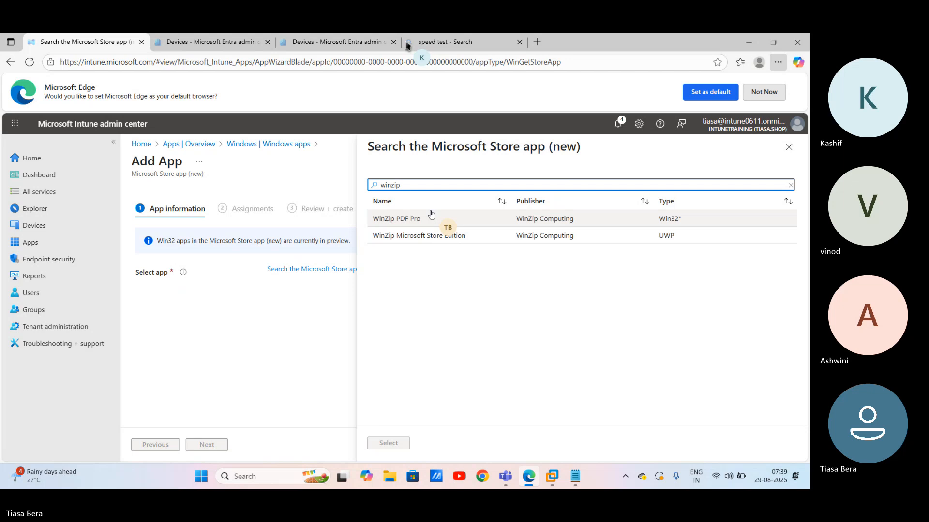
{"action": "left_click", "coordinate": [400, 237]}
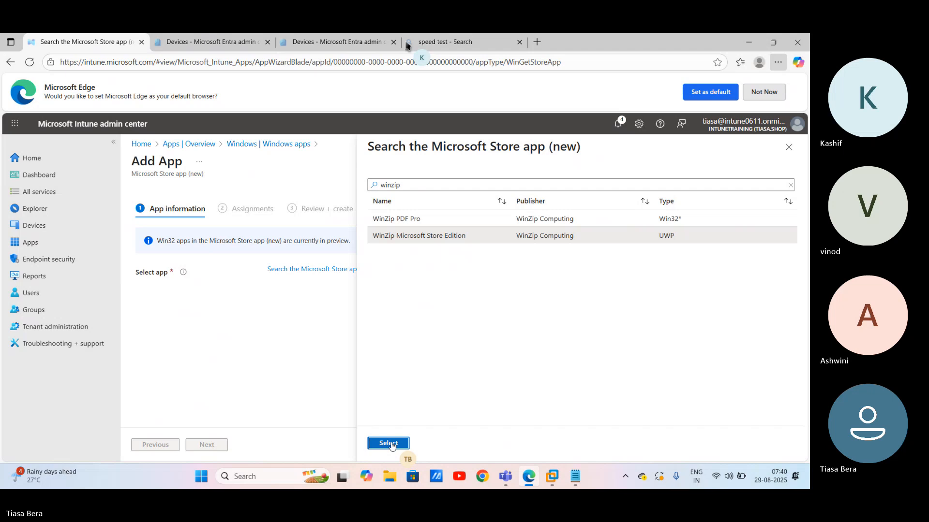
{"action": "left_click", "coordinate": [390, 444]}
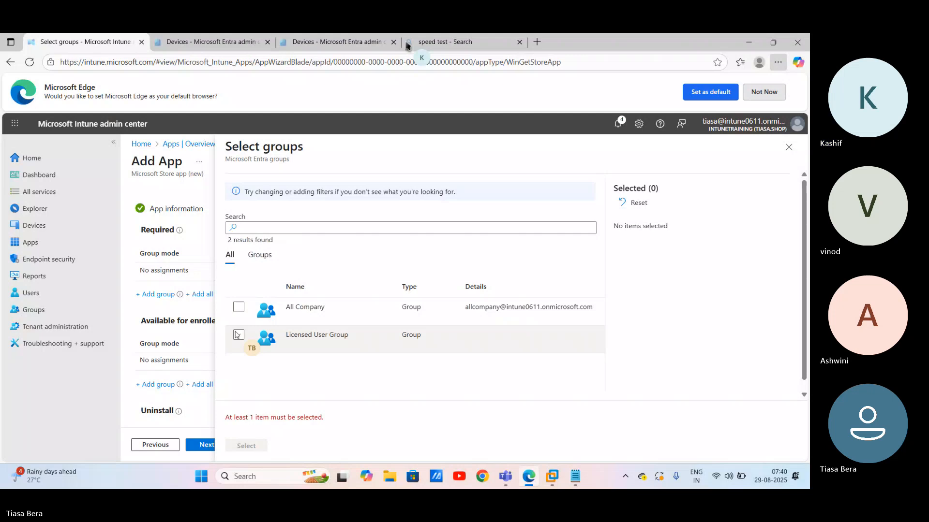
Step: Require WinZip Microsoft Store Edition for the Licensed User Group and create the app
{"action": "left_click", "coordinate": [238, 335]}
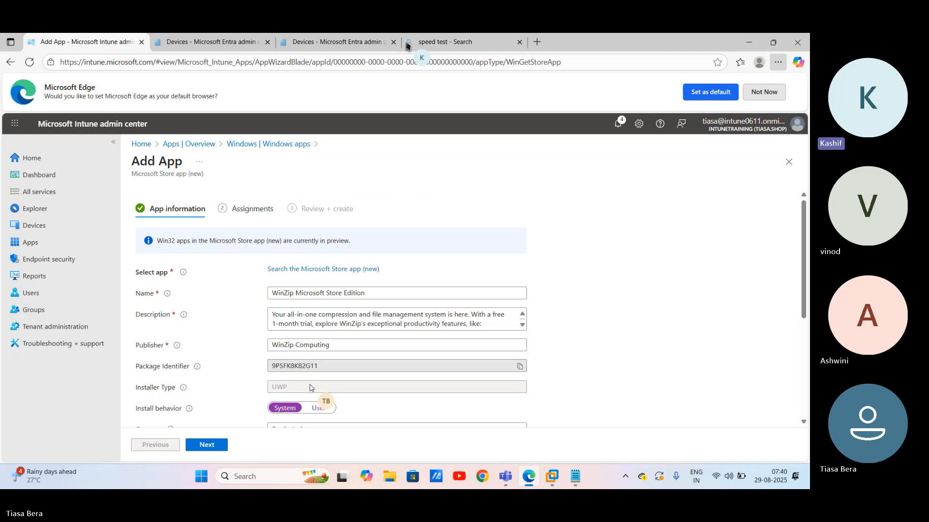
{"action": "scroll", "coordinate": [310, 388], "scroll_direction": "down", "scroll_amount": 2}
{"action": "left_click", "coordinate": [207, 445]}
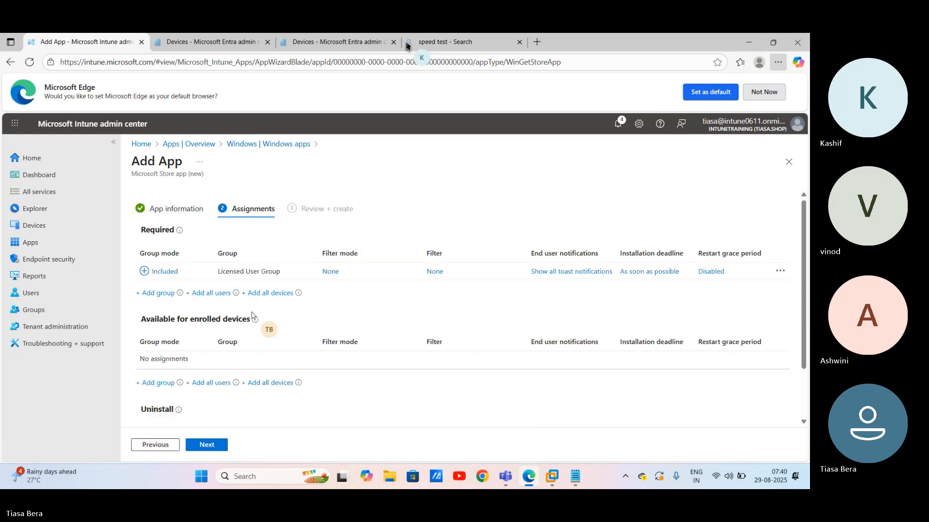
{"action": "scroll", "coordinate": [252, 315], "scroll_direction": "down", "scroll_amount": 2}
{"action": "scroll", "coordinate": [251, 315], "scroll_direction": "down", "scroll_amount": 1}
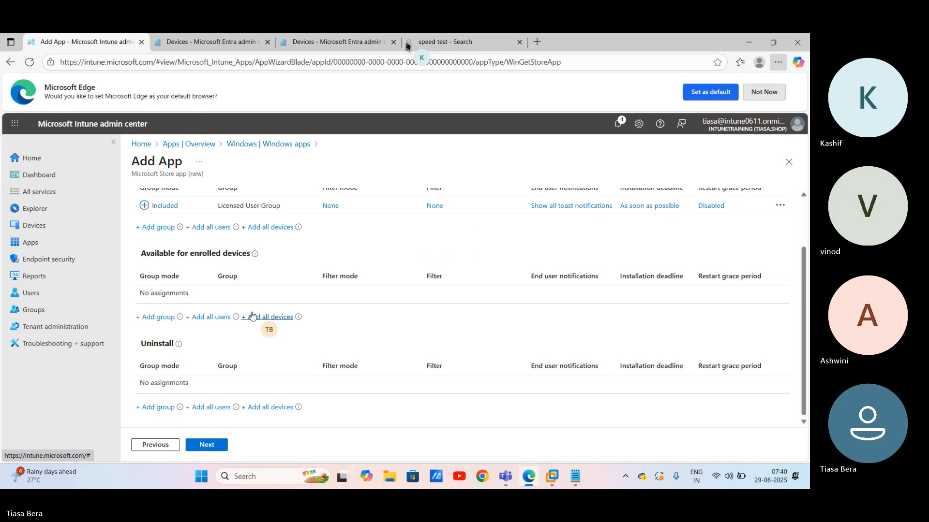
{"action": "left_click", "coordinate": [207, 445]}
{"action": "left_click", "coordinate": [207, 445]}
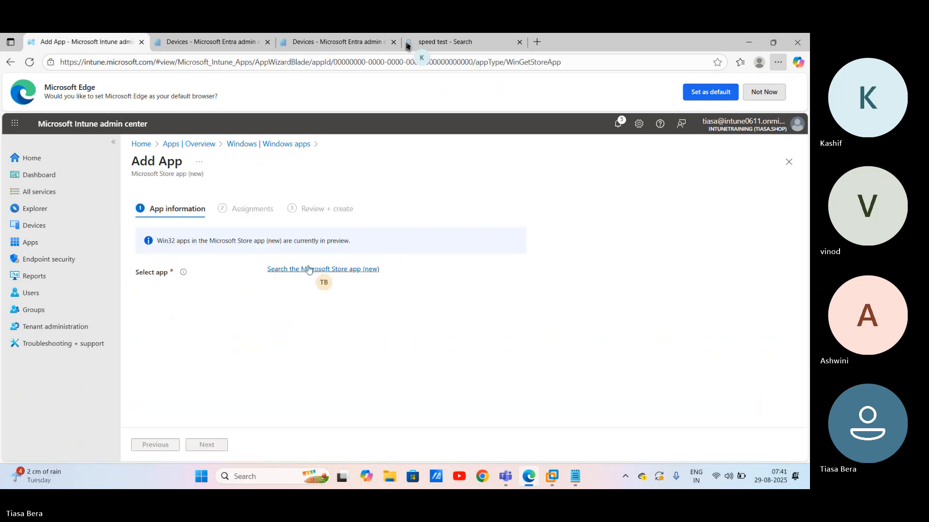
Step: Search the Store for 'adobe acrobat reader' and select Adobe Acrobat Reader DC
{"action": "left_click", "coordinate": [309, 270]}
{"action": "type", "text": "adobe acro"}
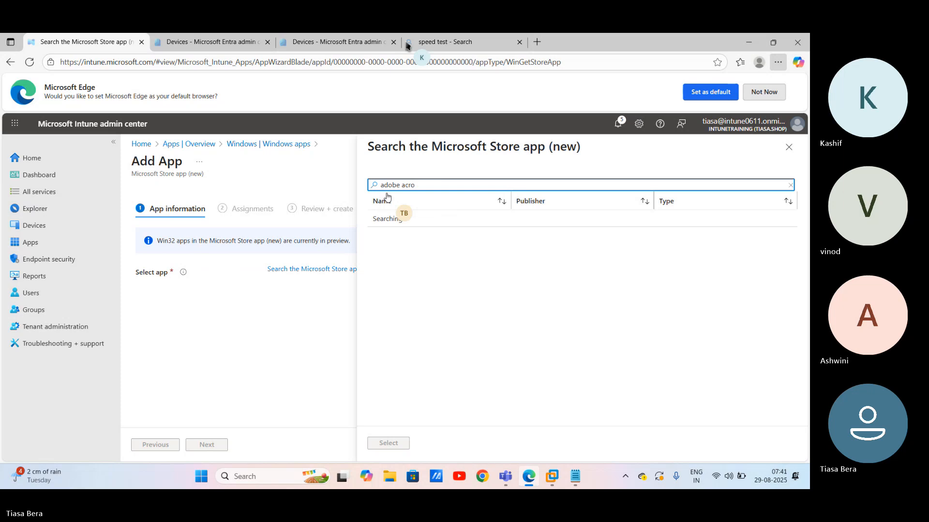
{"action": "type", "text": "bat reader"}
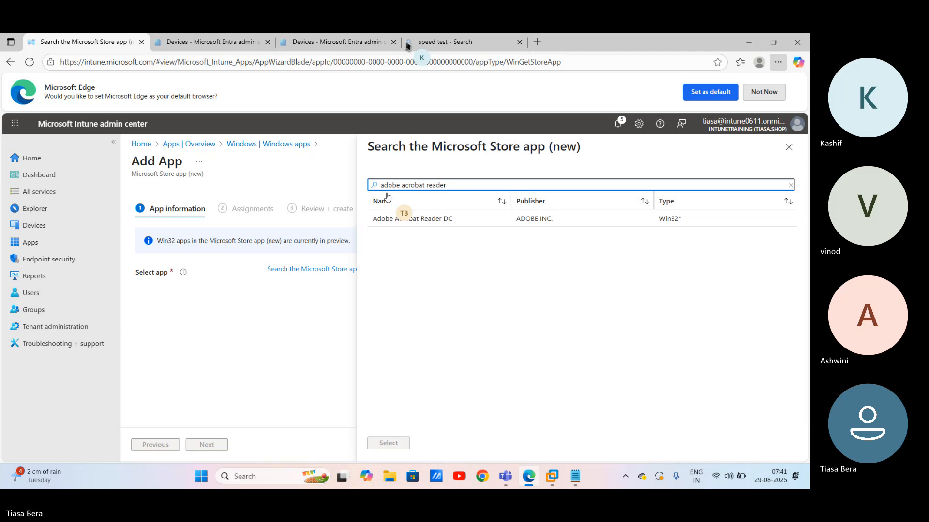
{"action": "left_click", "coordinate": [389, 219]}
{"action": "left_click", "coordinate": [388, 443]}
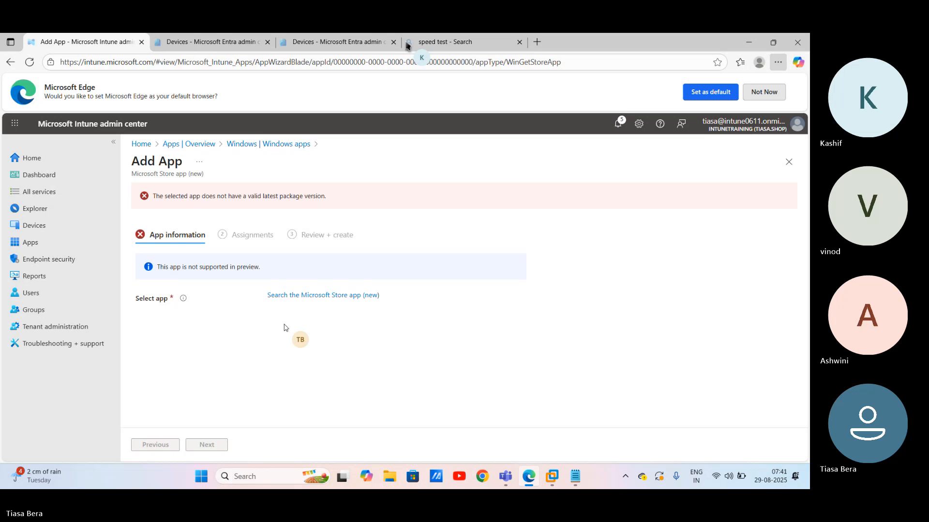
Step: Retry the Store search with 'offi', then abandon the wizard for the Apps overview
{"action": "left_click", "coordinate": [317, 295]}
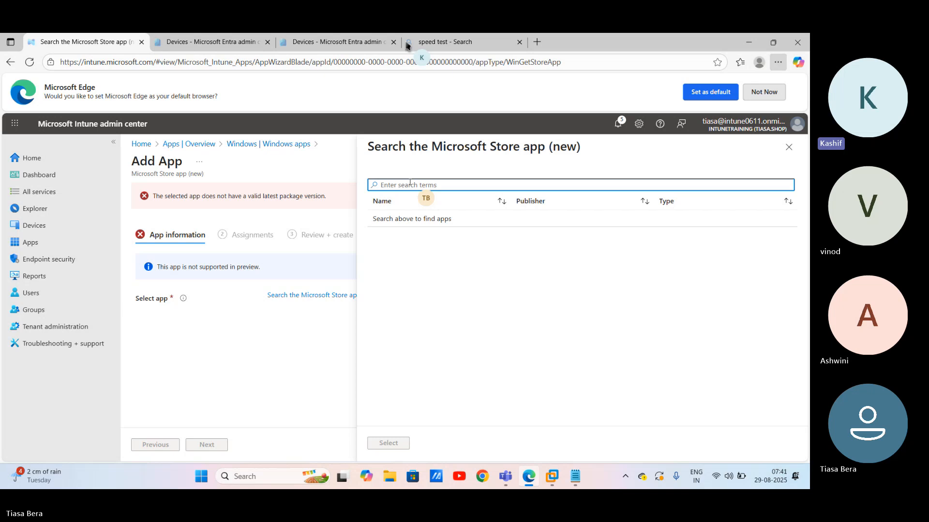
{"action": "type", "text": "offi"}
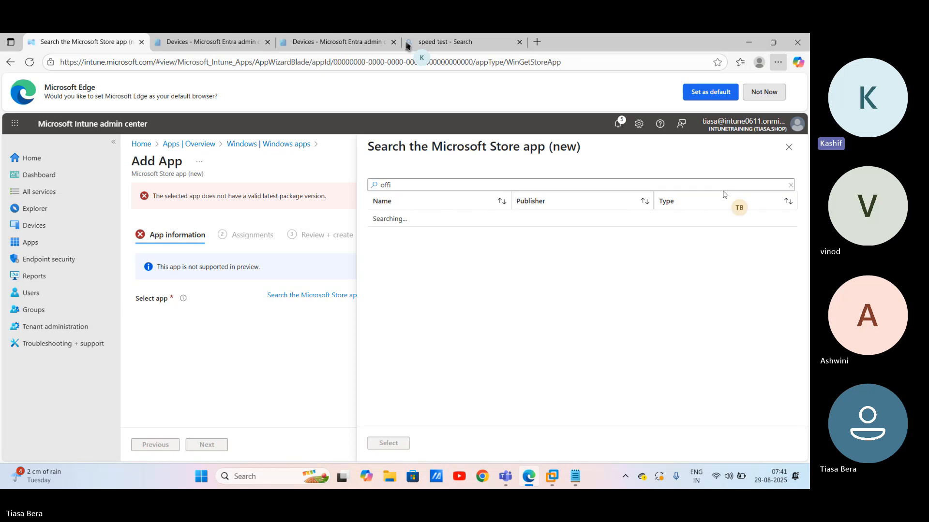
{"action": "left_click", "coordinate": [189, 144]}
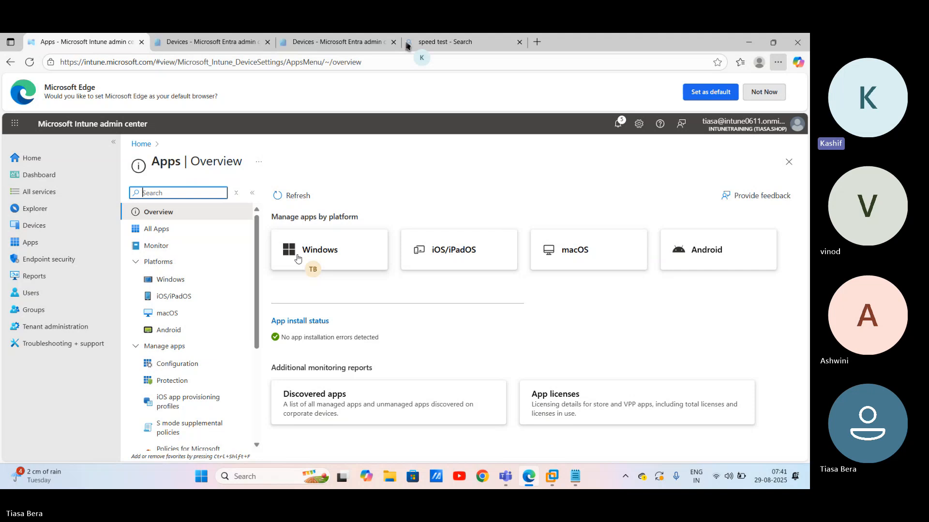
Step: Create a new Windows app of type Microsoft 365 Apps for Windows 10 and later
{"action": "left_click", "coordinate": [297, 259]}
{"action": "left_click", "coordinate": [289, 200]}
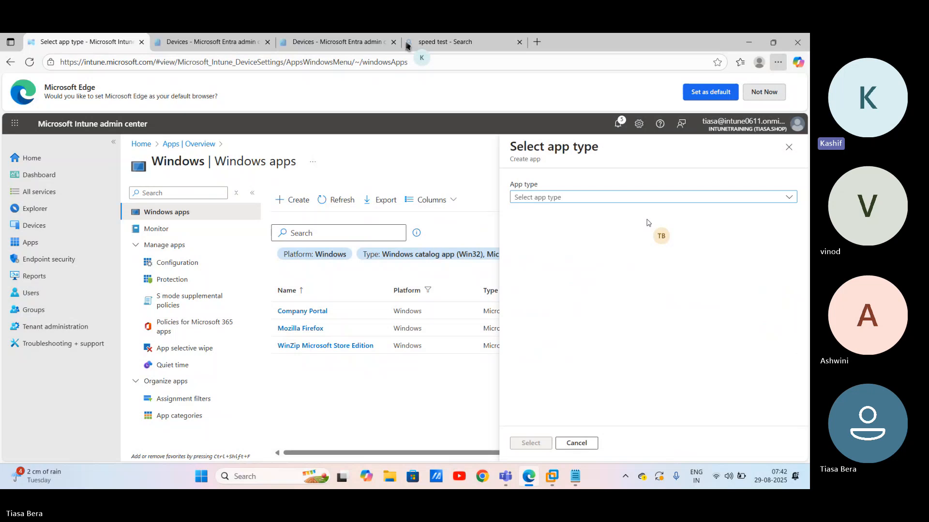
{"action": "left_click", "coordinate": [646, 198]}
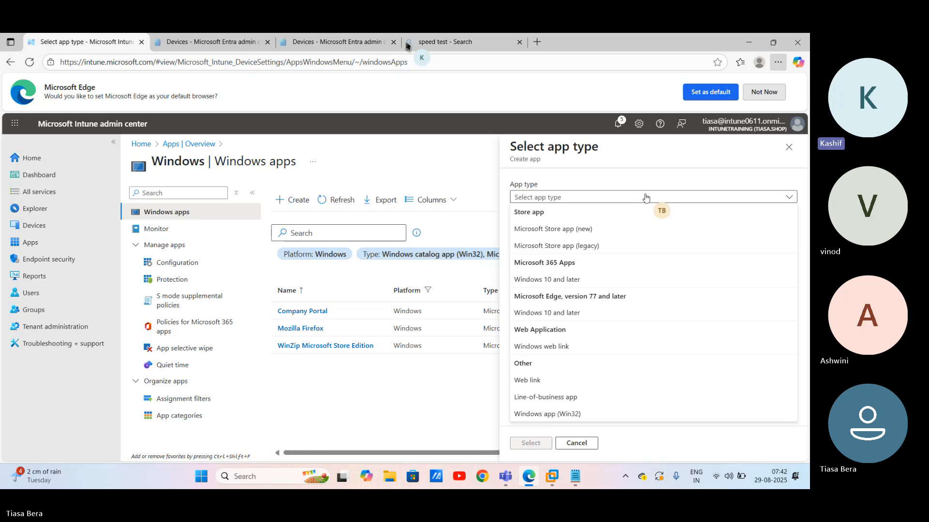
{"action": "left_click", "coordinate": [536, 280]}
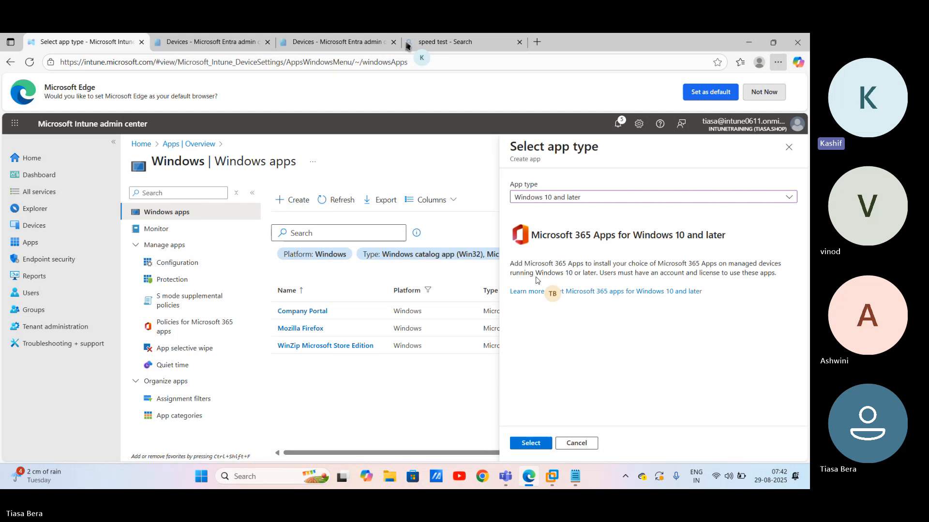
{"action": "left_click", "coordinate": [531, 443]}
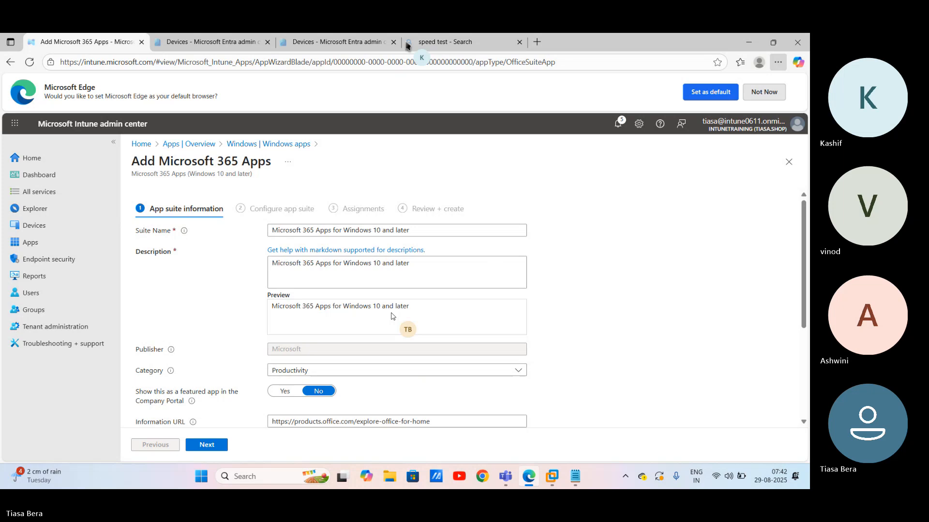
Step: Deselect Publisher, Teams and OneNote, leaving Access, Excel, Outlook, PowerPoint and Word selected
{"action": "left_click", "coordinate": [208, 445]}
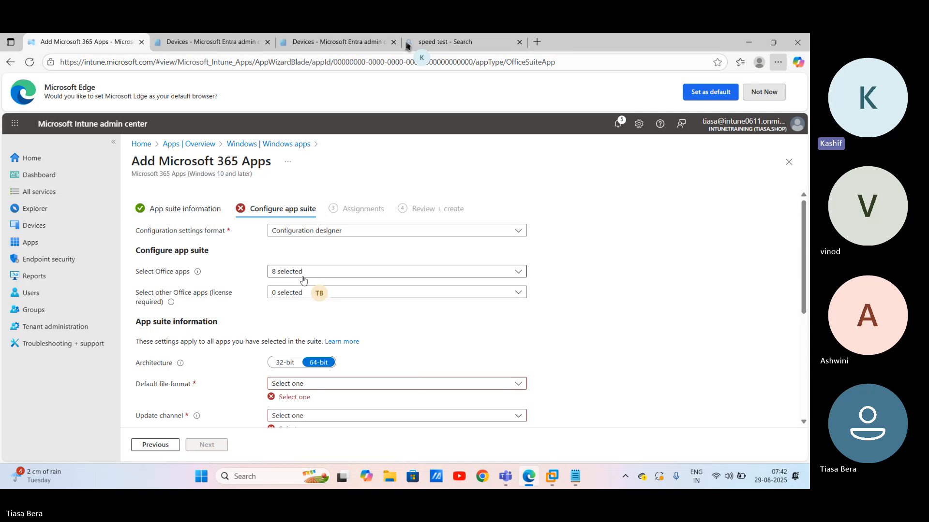
{"action": "left_click", "coordinate": [338, 272]}
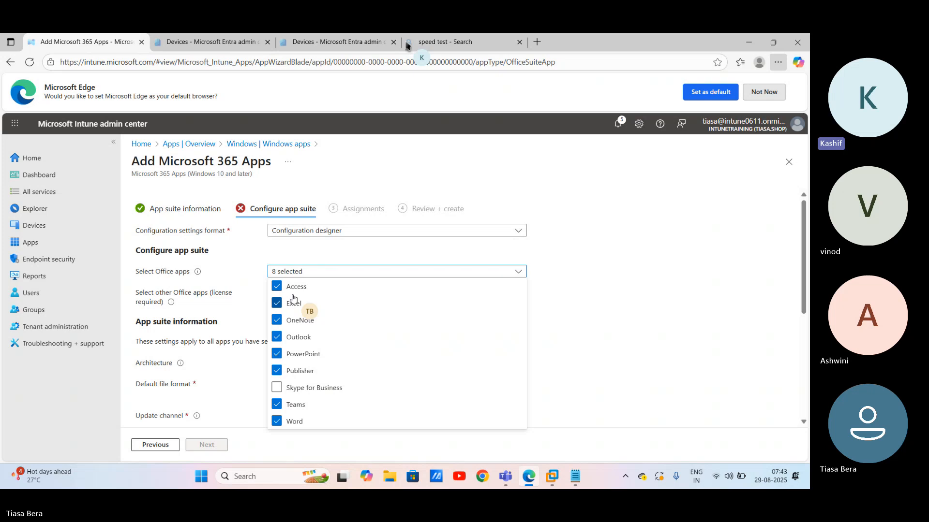
{"action": "left_click", "coordinate": [339, 371]}
{"action": "left_click", "coordinate": [370, 403]}
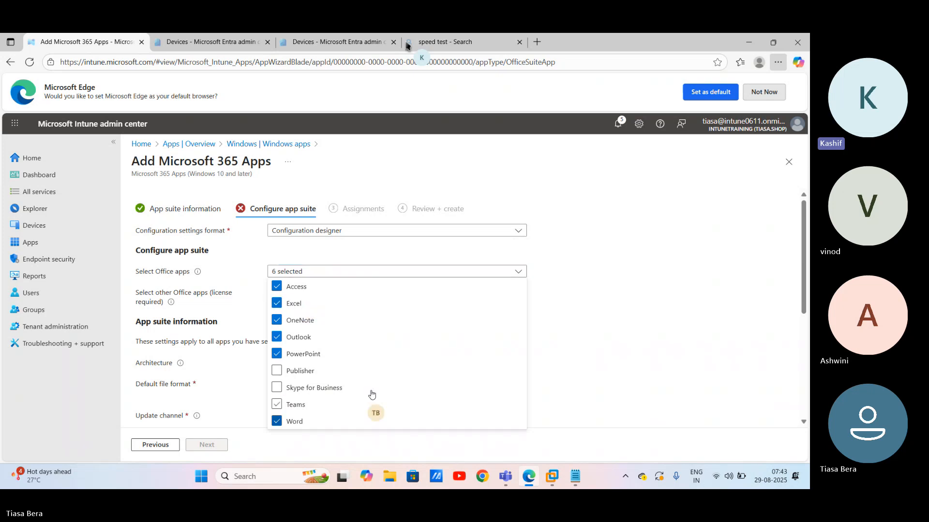
{"action": "left_click", "coordinate": [276, 320]}
{"action": "scroll", "coordinate": [370, 201], "scroll_direction": "down", "scroll_amount": 2}
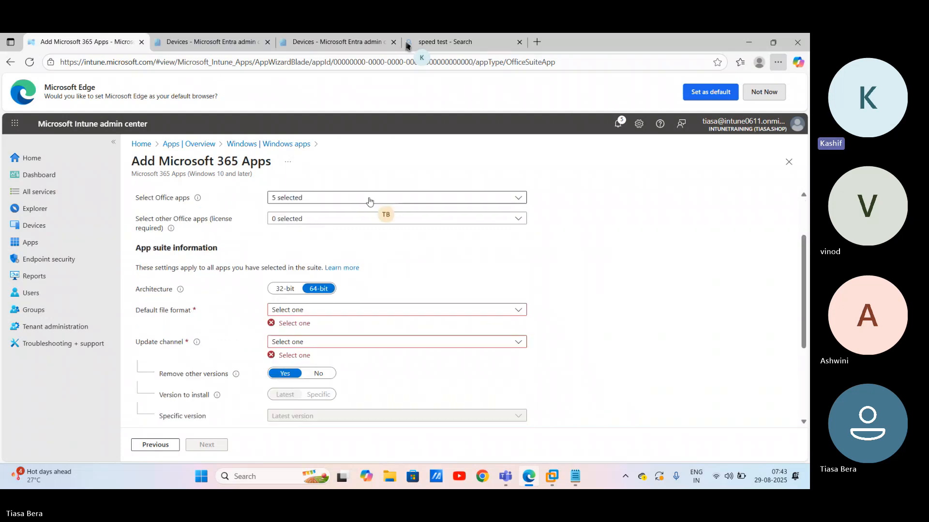
Step: Set the suite's default file format to Office Open Document Format
{"action": "left_click", "coordinate": [306, 222]}
{"action": "left_click", "coordinate": [385, 277]}
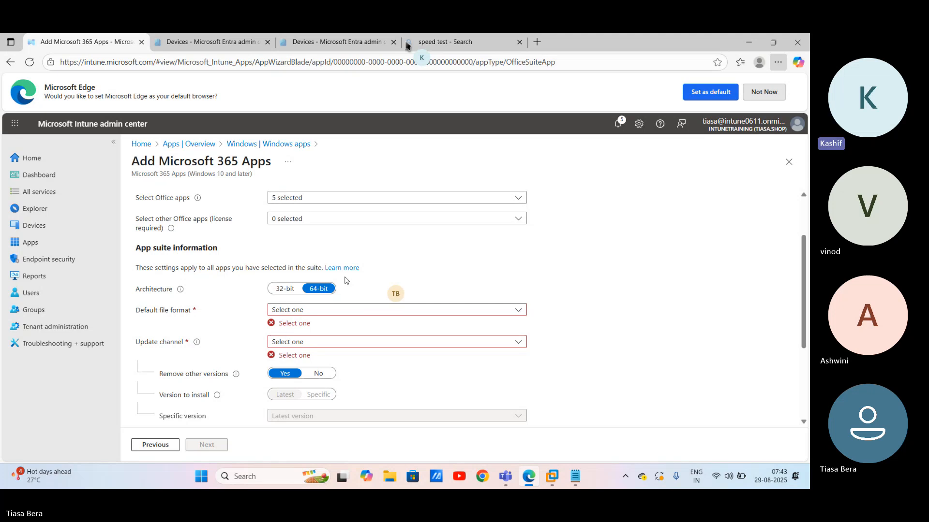
{"action": "left_click", "coordinate": [408, 314]}
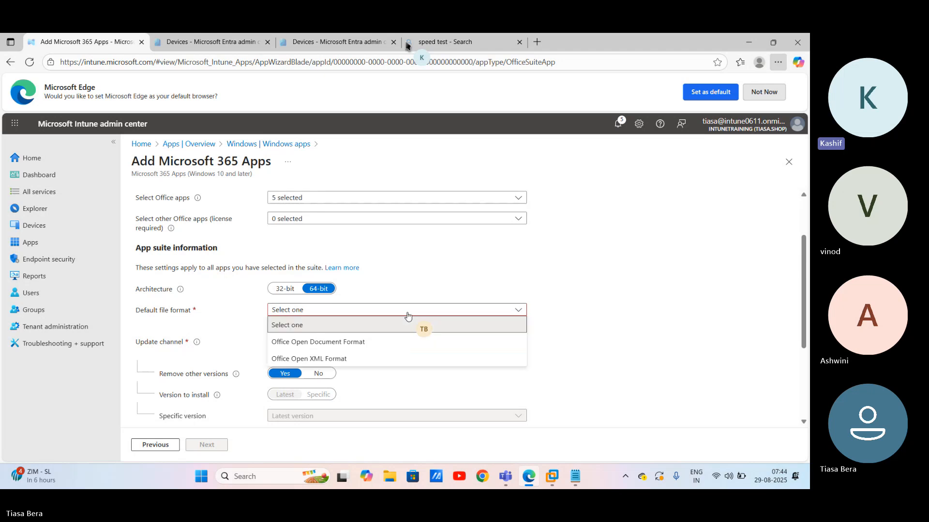
{"action": "left_click", "coordinate": [327, 342]}
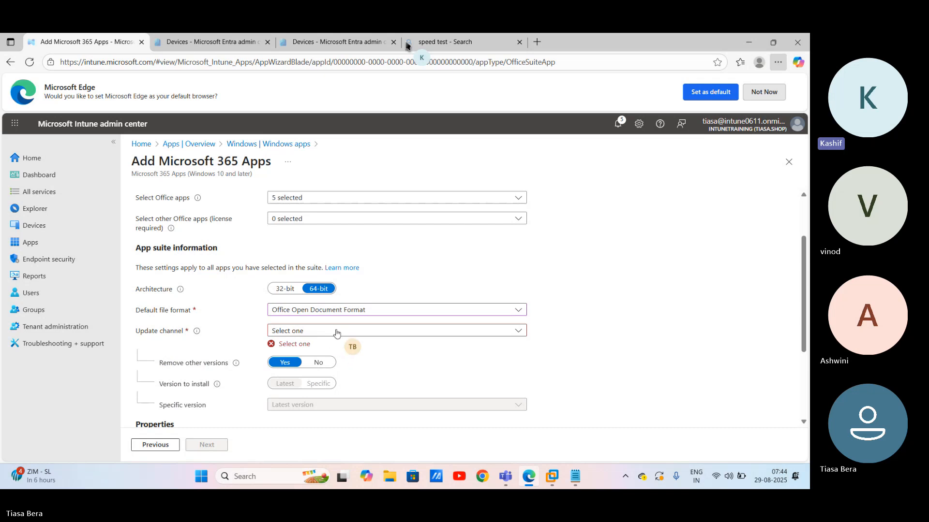
Step: Choose Monthly Enterprise Channel as the suite's update channel
{"action": "left_click", "coordinate": [337, 332]}
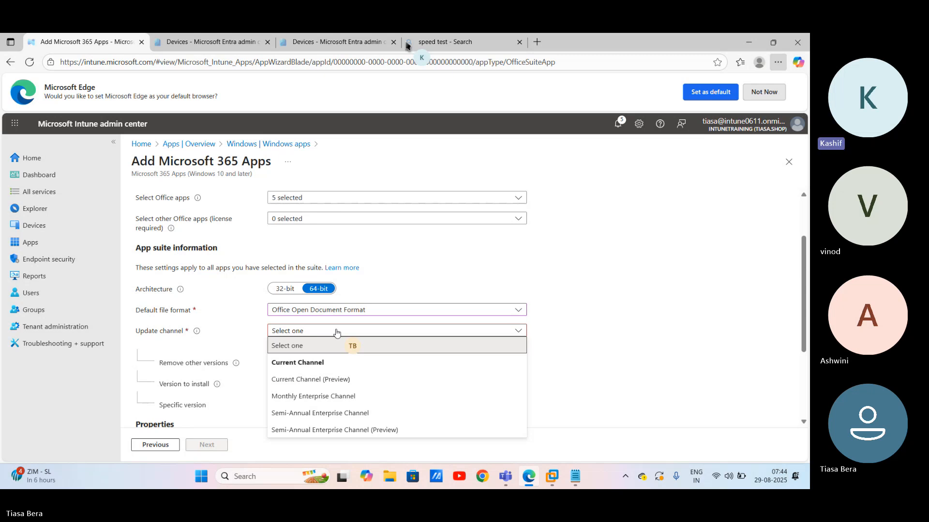
{"action": "left_click", "coordinate": [312, 397]}
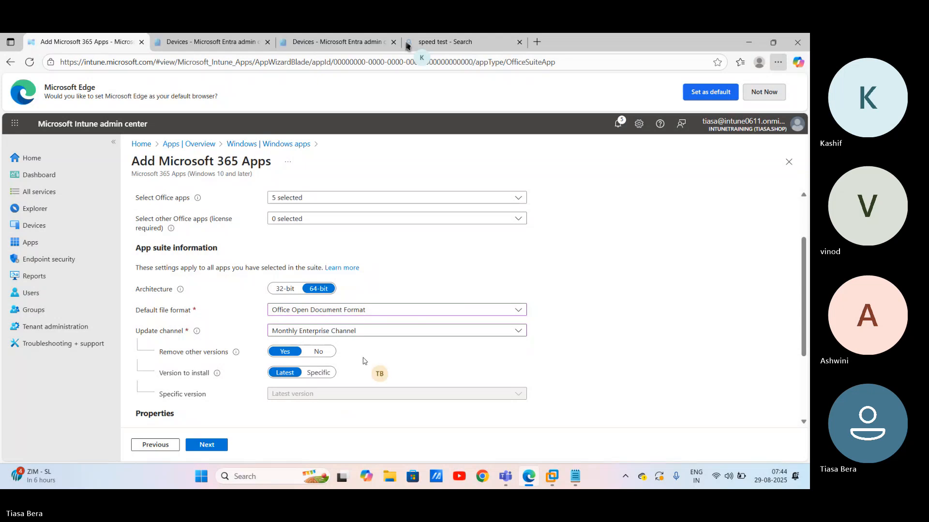
{"action": "scroll", "coordinate": [365, 360], "scroll_direction": "down", "scroll_amount": 3}
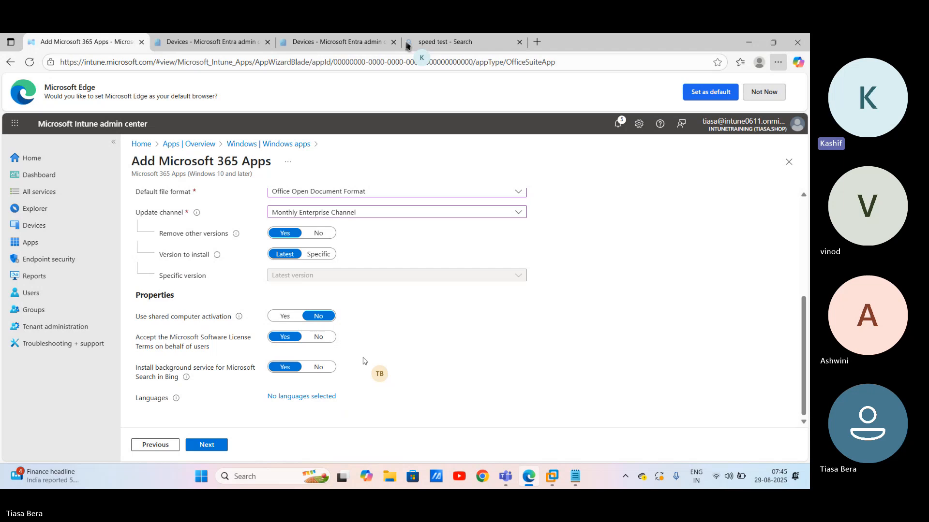
Step: Set the Microsoft Search in Bing background service to No and select English (en-us) as the install language
{"action": "left_click", "coordinate": [318, 367]}
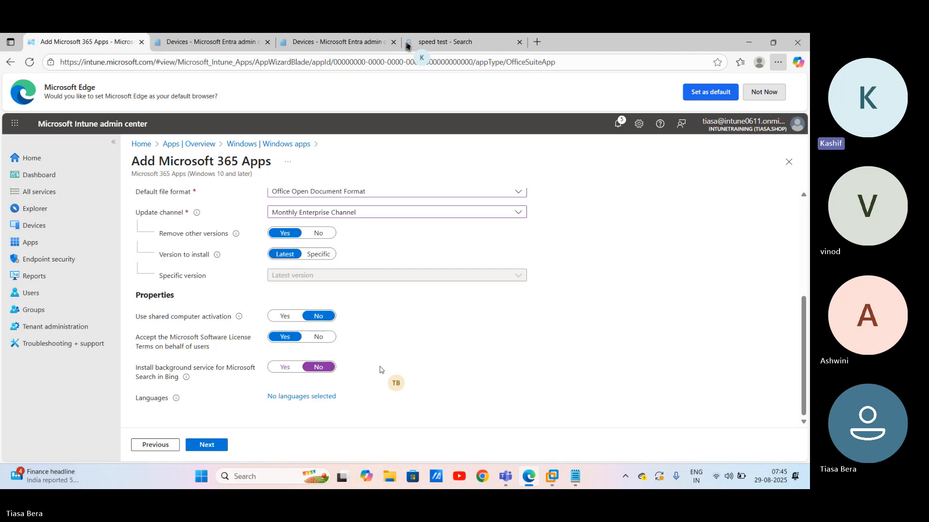
{"action": "left_click", "coordinate": [301, 396]}
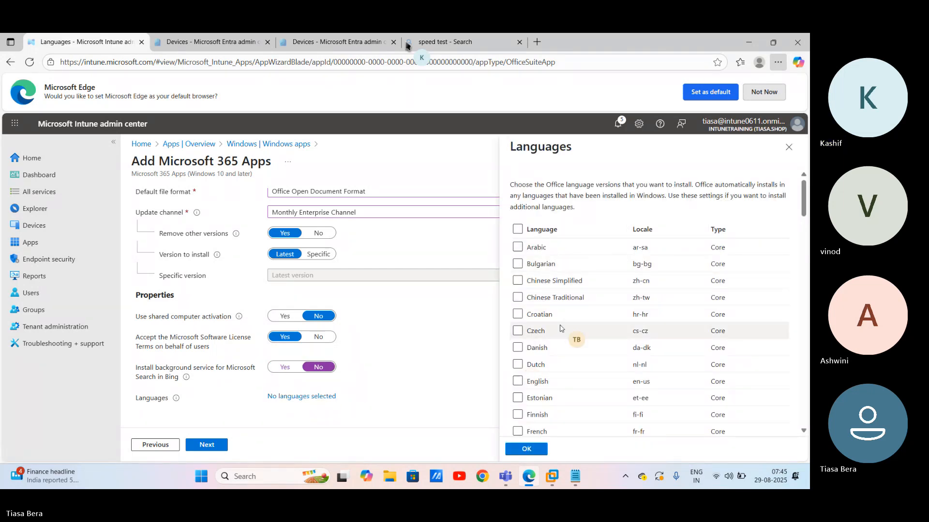
{"action": "left_click", "coordinate": [518, 382]}
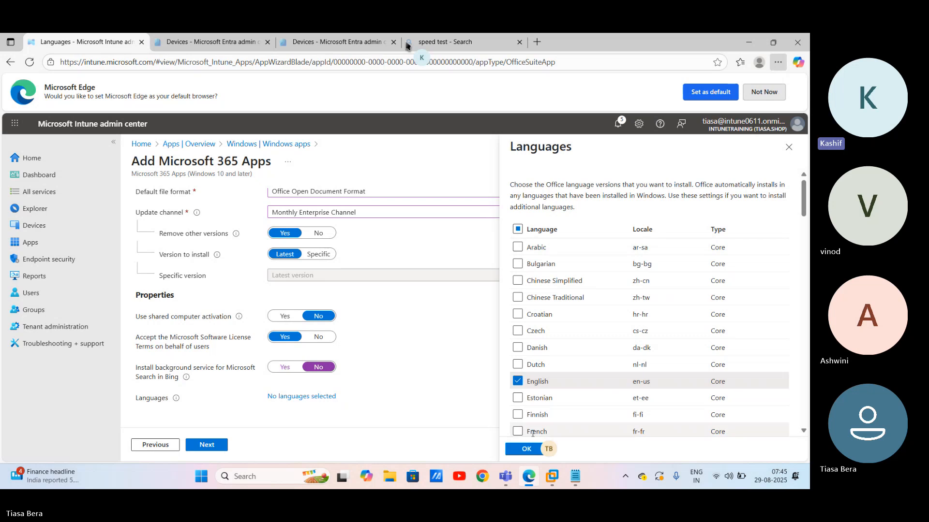
{"action": "left_click", "coordinate": [526, 448]}
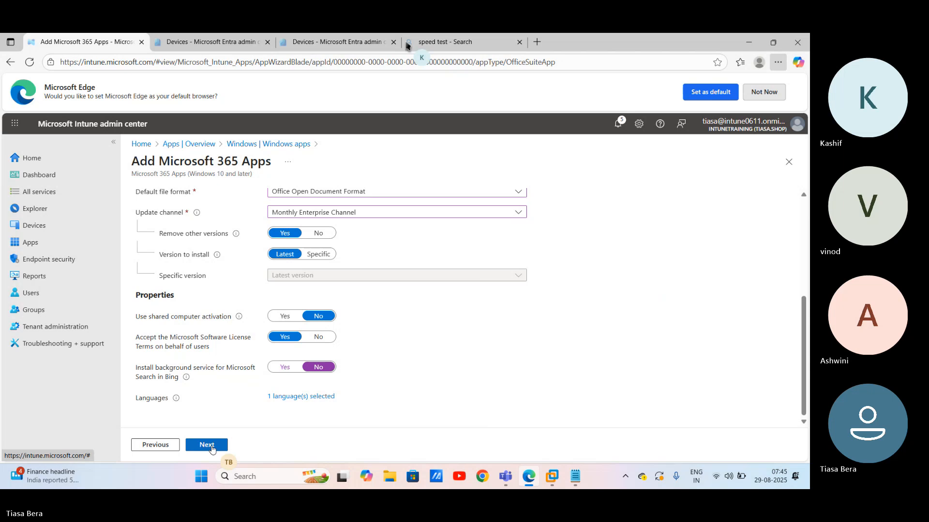
Step: Add Licensed User Group as a Required assignment and continue to Review + create
{"action": "left_click", "coordinate": [211, 448]}
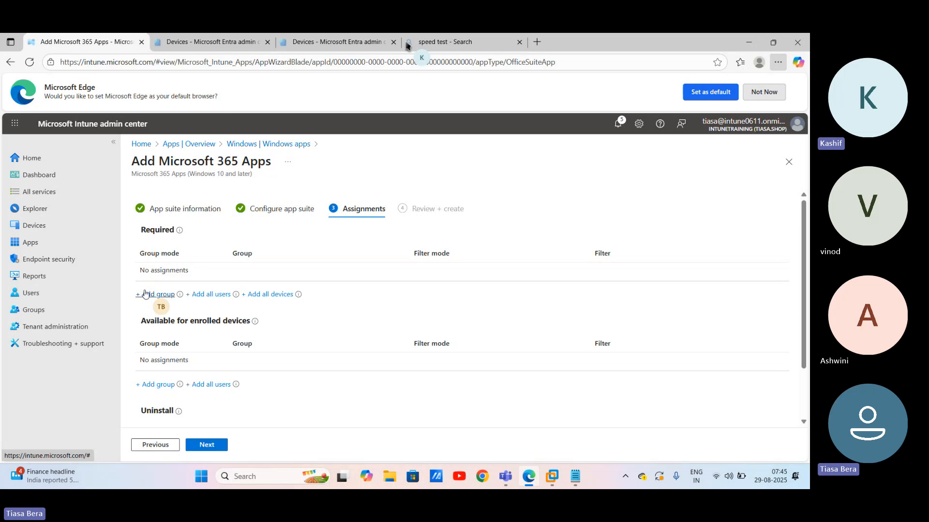
{"action": "left_click", "coordinate": [145, 294]}
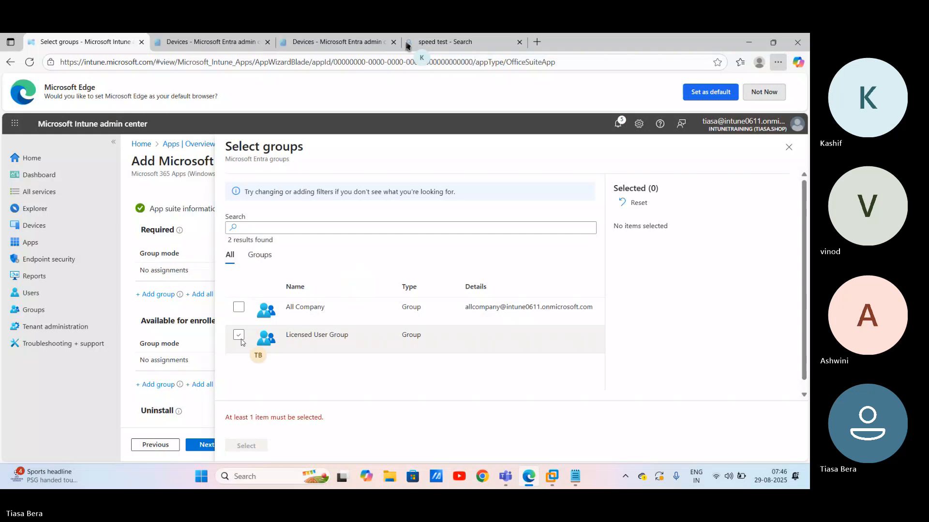
{"action": "left_click", "coordinate": [239, 335]}
{"action": "left_click", "coordinate": [247, 445]}
{"action": "left_click", "coordinate": [206, 445]}
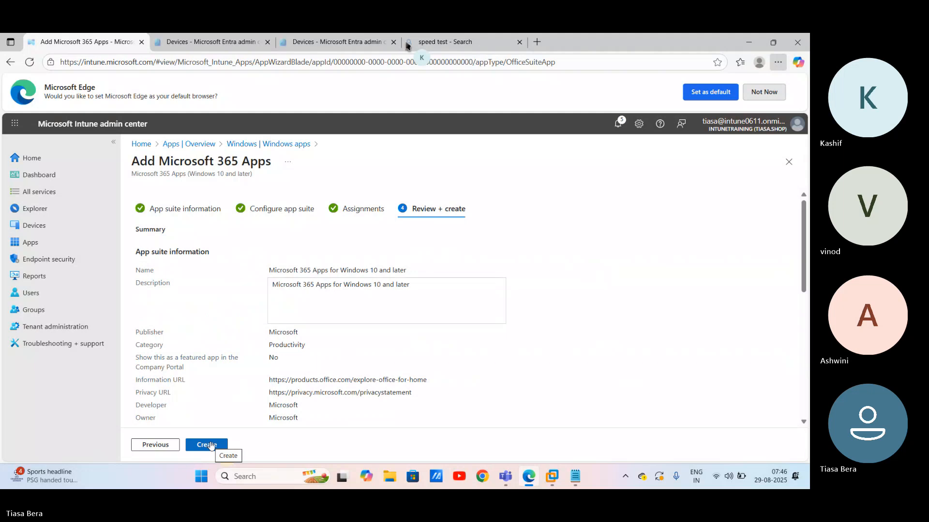
Step: Create the Microsoft 365 Apps for Windows 10 and later suite from the review page
{"action": "left_click", "coordinate": [208, 444]}
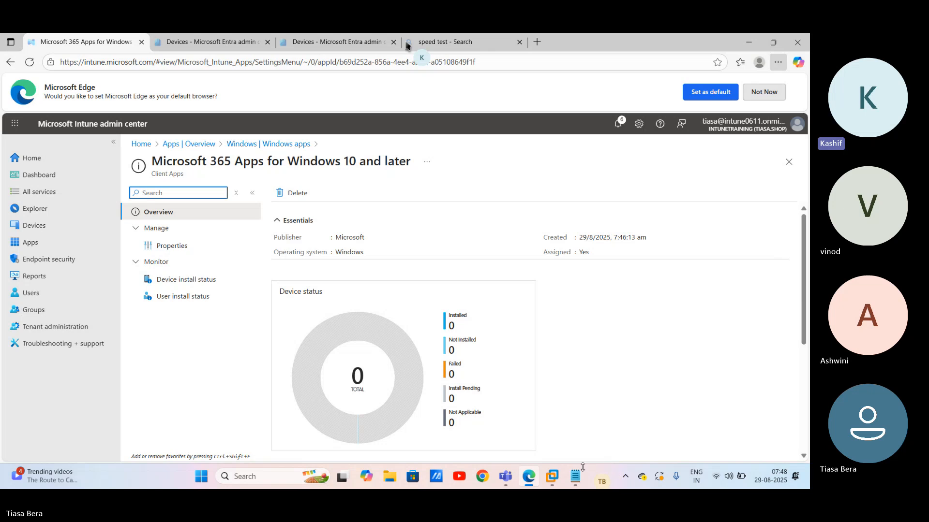
Step: Switch to the Devices - Microsoft Entra admin center browser tab
{"action": "mouse_move", "coordinate": [572, 479]}
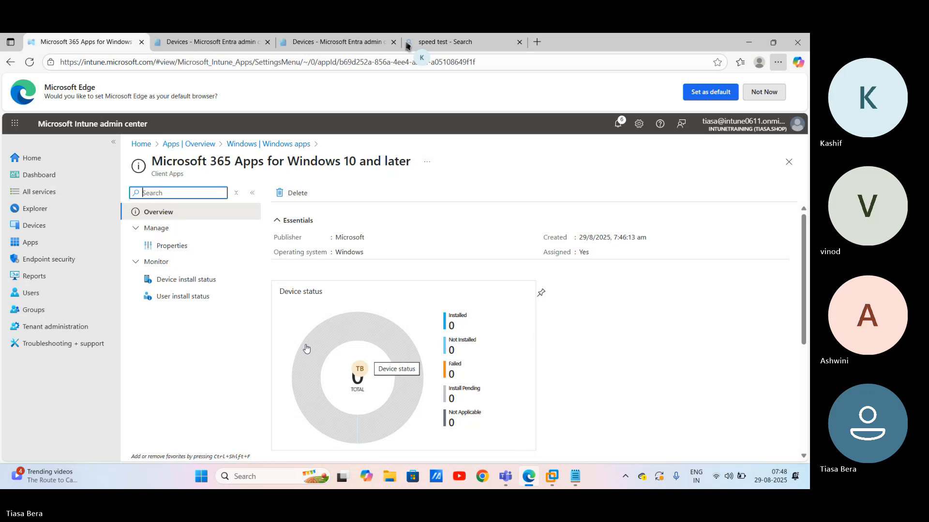
{"action": "left_click", "coordinate": [251, 42]}
{"action": "left_click", "coordinate": [305, 43]}
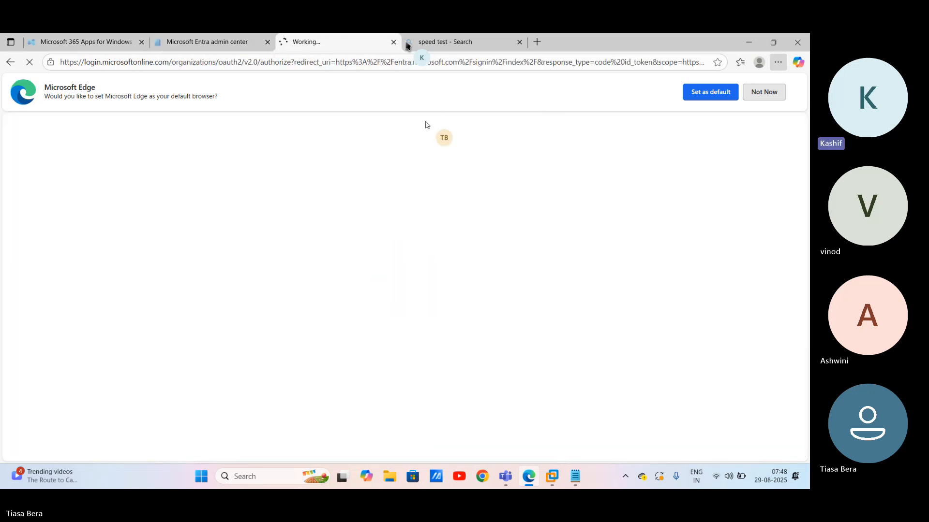
Step: From the Entra Devices | All devices page, open Device settings
{"action": "left_click", "coordinate": [204, 43]}
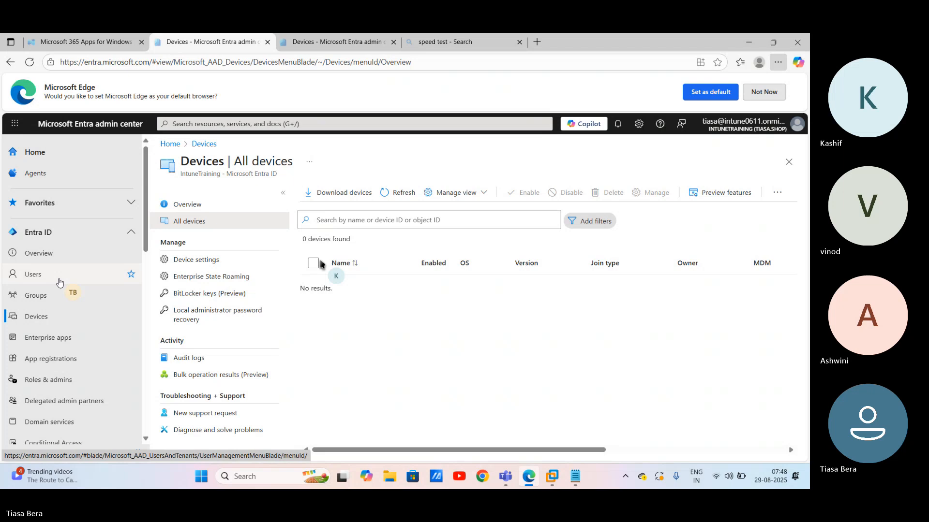
{"action": "left_click", "coordinate": [195, 260]}
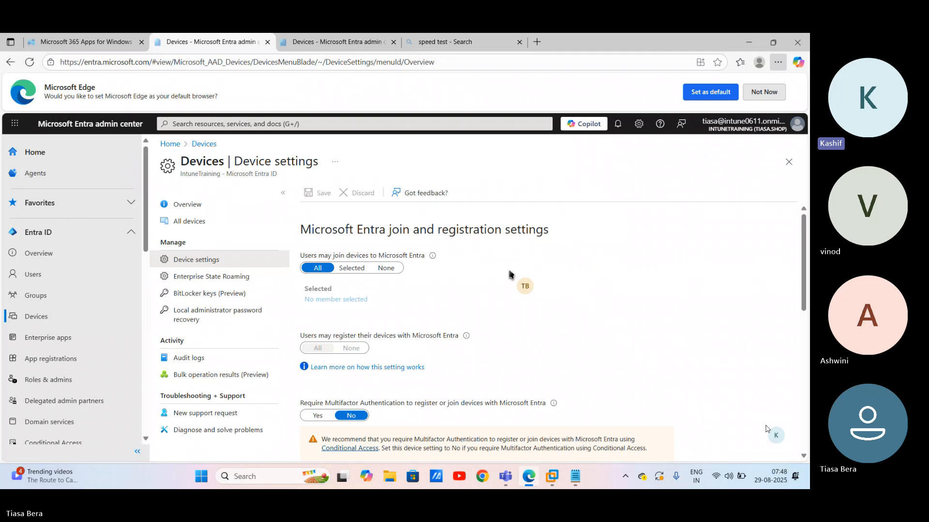
{"action": "scroll", "coordinate": [581, 310], "scroll_direction": "down", "scroll_amount": 10}
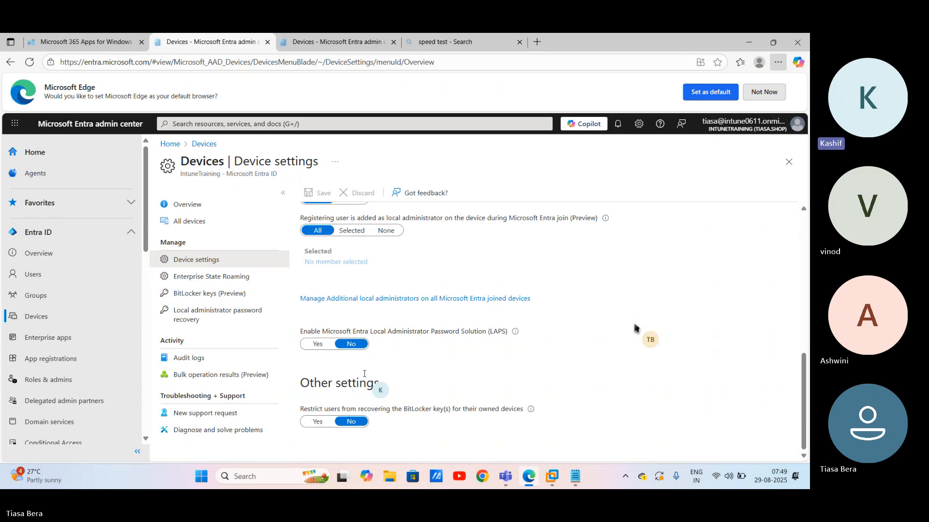
{"action": "left_click", "coordinate": [317, 343]}
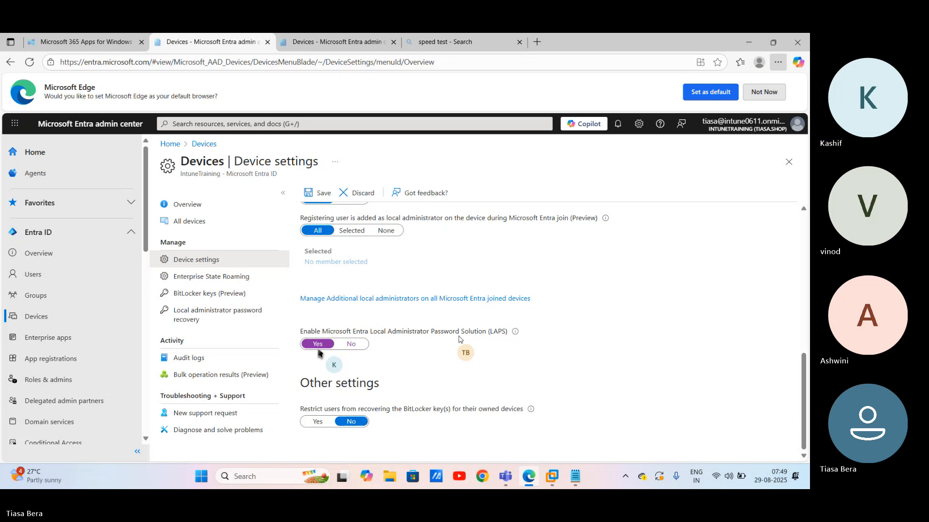
{"action": "scroll", "coordinate": [318, 354], "scroll_direction": "up", "scroll_amount": 1}
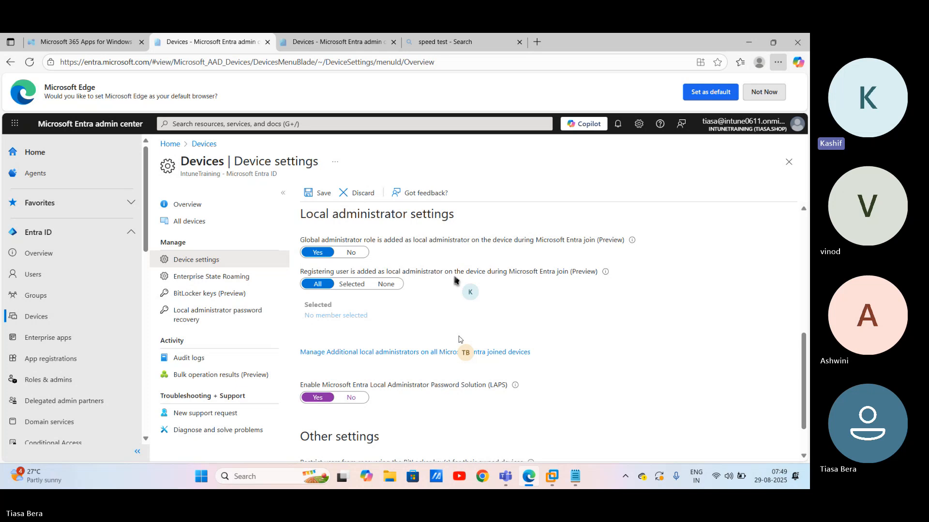
Step: Set 'Registering user is added as local administrator' to None and save the device settings
{"action": "left_click", "coordinate": [386, 284]}
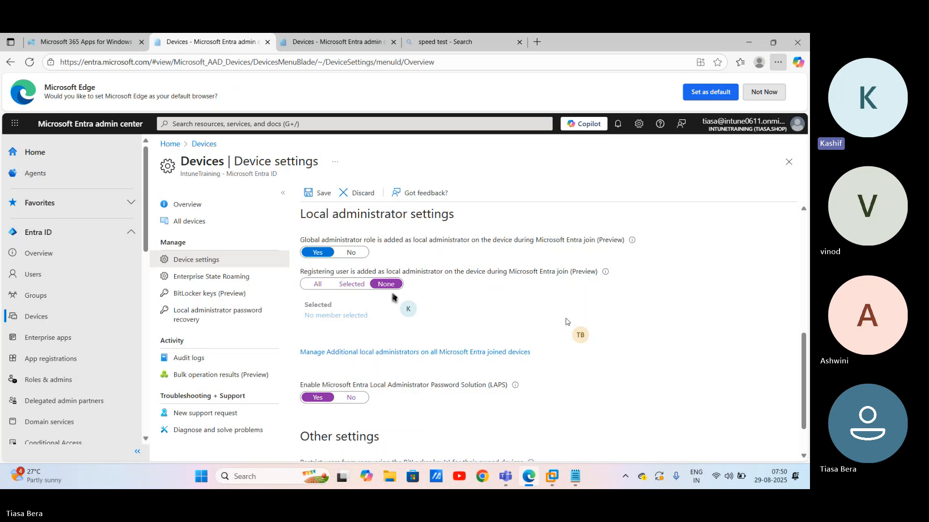
{"action": "left_click", "coordinate": [315, 194]}
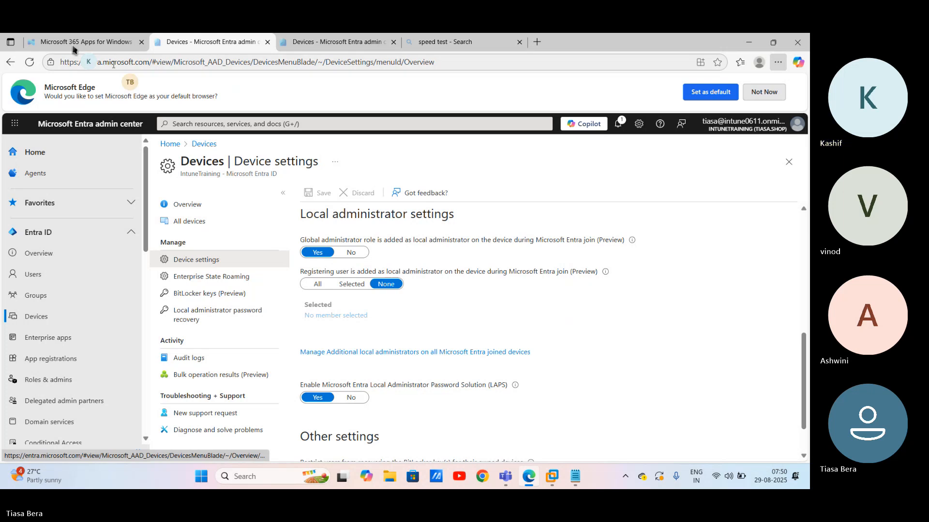
Step: Back in Intune, go to Devices > Windows > Configuration policies
{"action": "left_click", "coordinate": [74, 43]}
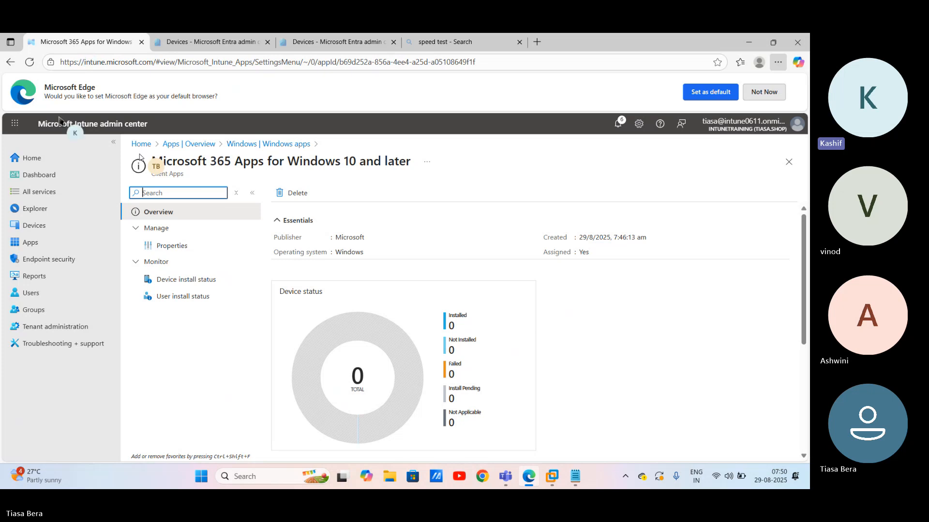
{"action": "left_click", "coordinate": [32, 225]}
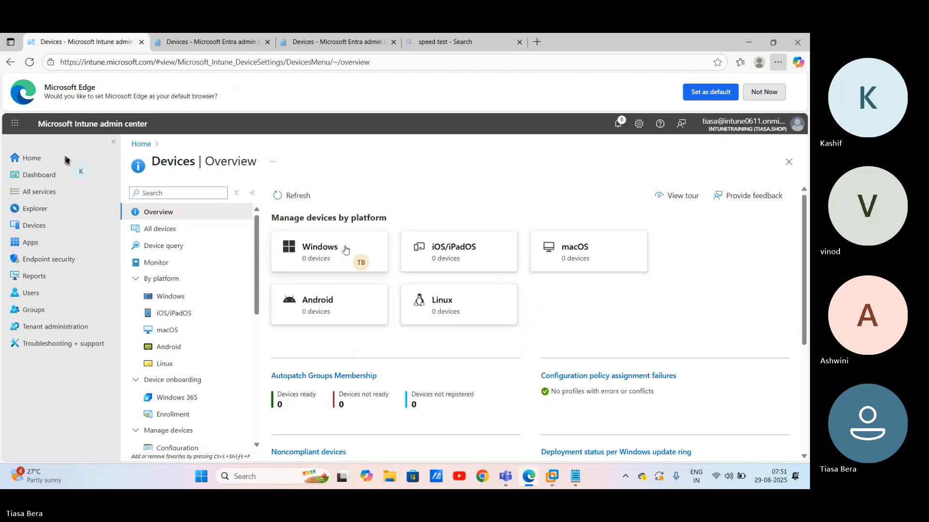
{"action": "left_click", "coordinate": [345, 249]}
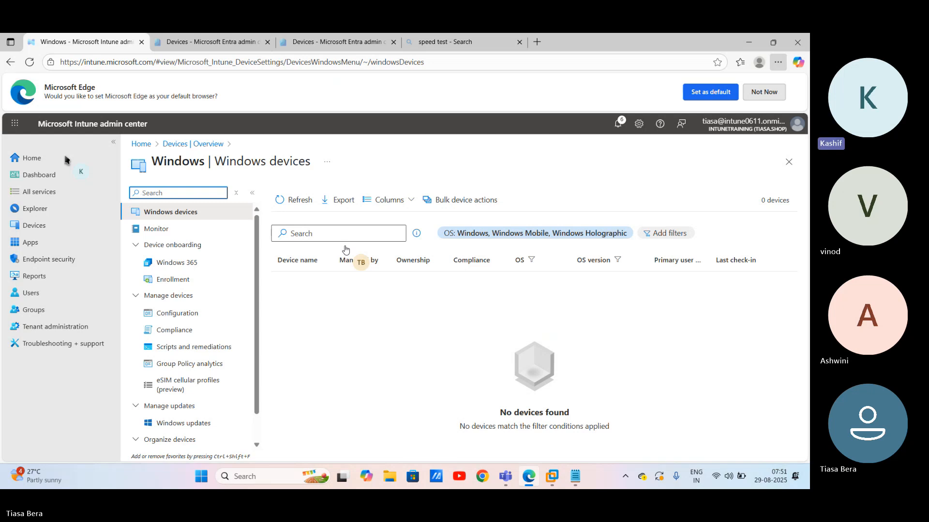
{"action": "left_click", "coordinate": [178, 313]}
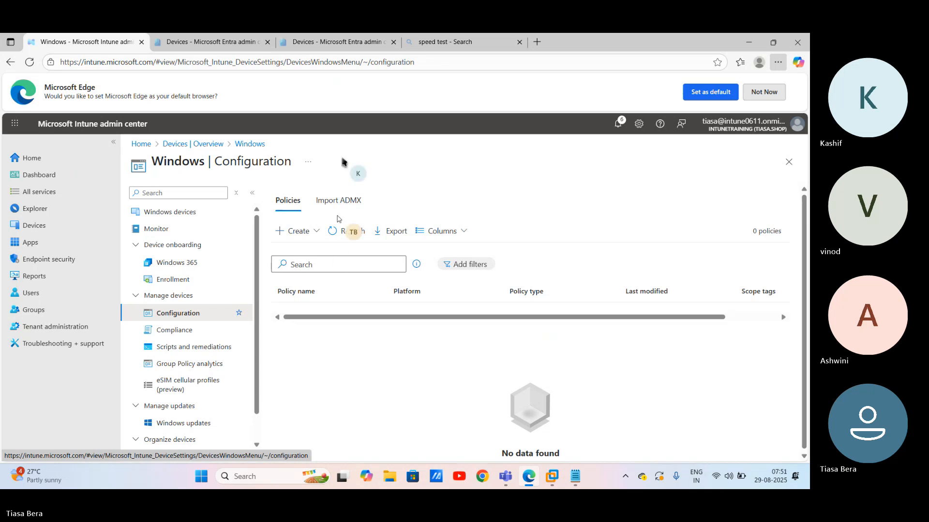
Step: Create a new policy with platform Windows 10 and later and profile type Settings catalog
{"action": "left_click", "coordinate": [296, 231]}
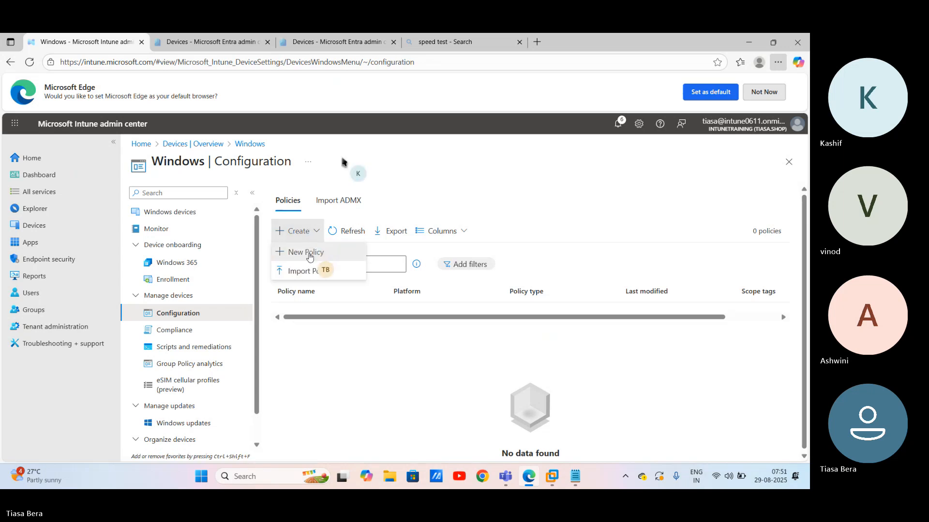
{"action": "left_click", "coordinate": [310, 253]}
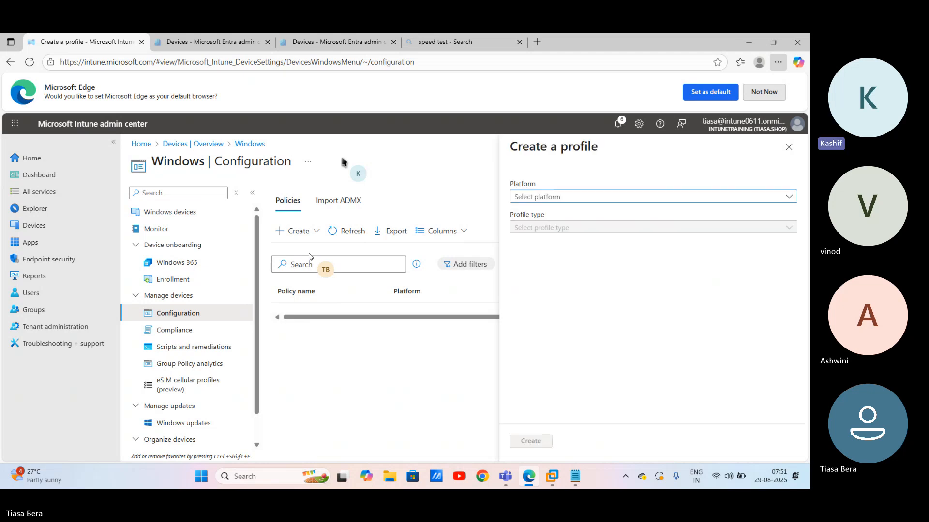
{"action": "left_click", "coordinate": [609, 201]}
{"action": "left_click", "coordinate": [577, 286]}
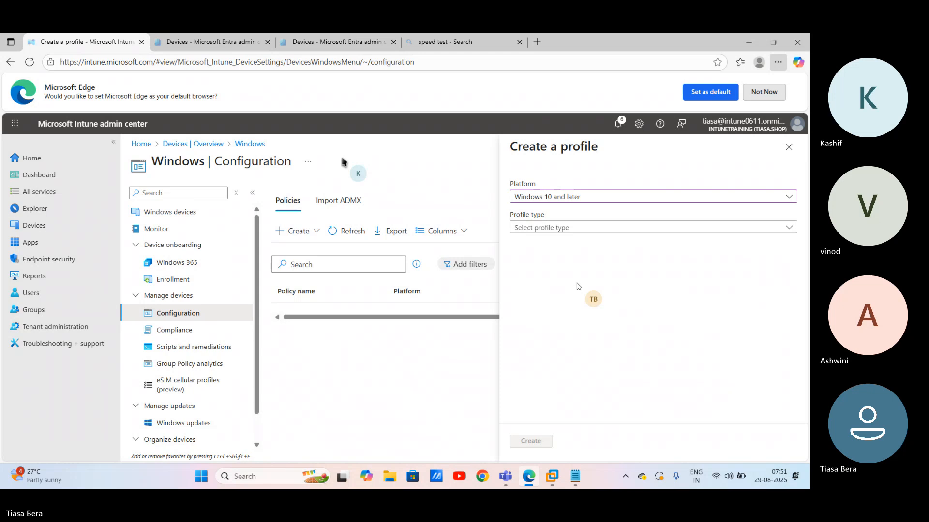
{"action": "left_click", "coordinate": [544, 229]}
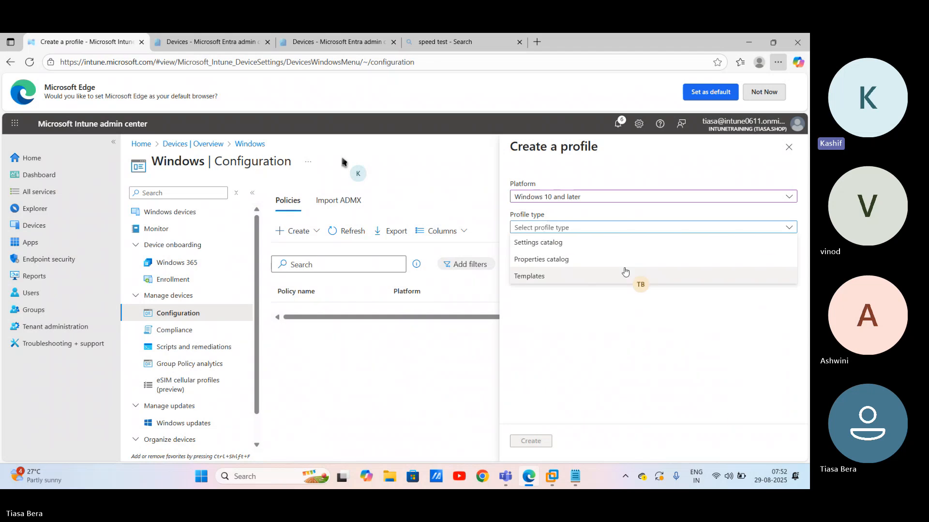
{"action": "left_click", "coordinate": [565, 250]}
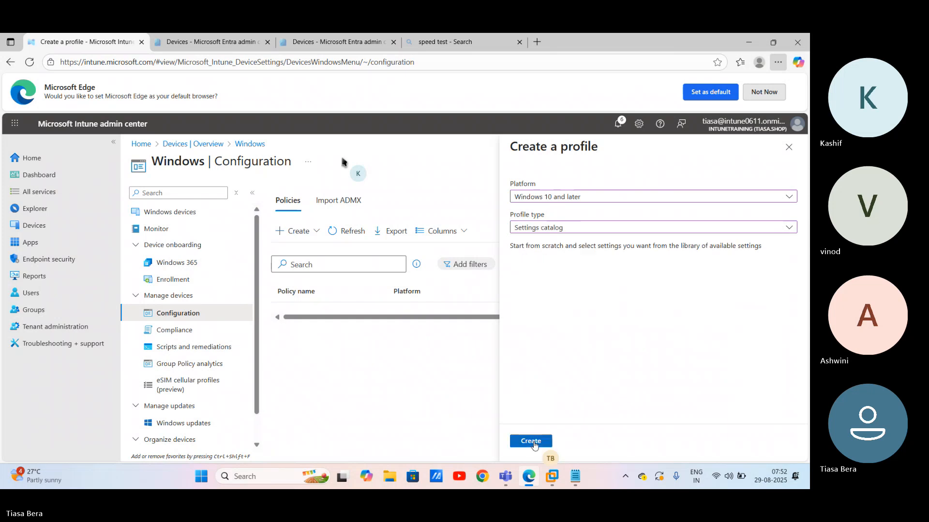
{"action": "left_click", "coordinate": [532, 441]}
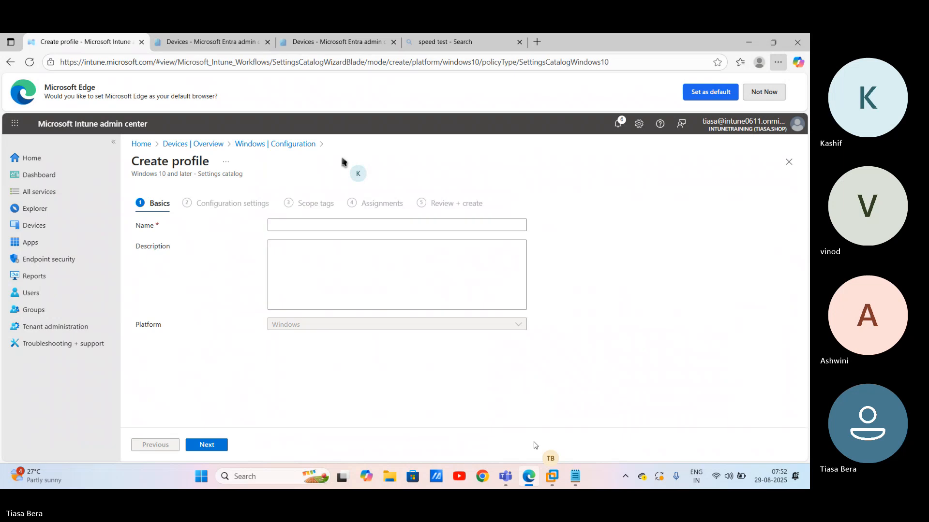
Step: Name the profile '01. Block Microsoft Store Policy' and continue to Configuration settings
{"action": "left_click", "coordinate": [407, 224]}
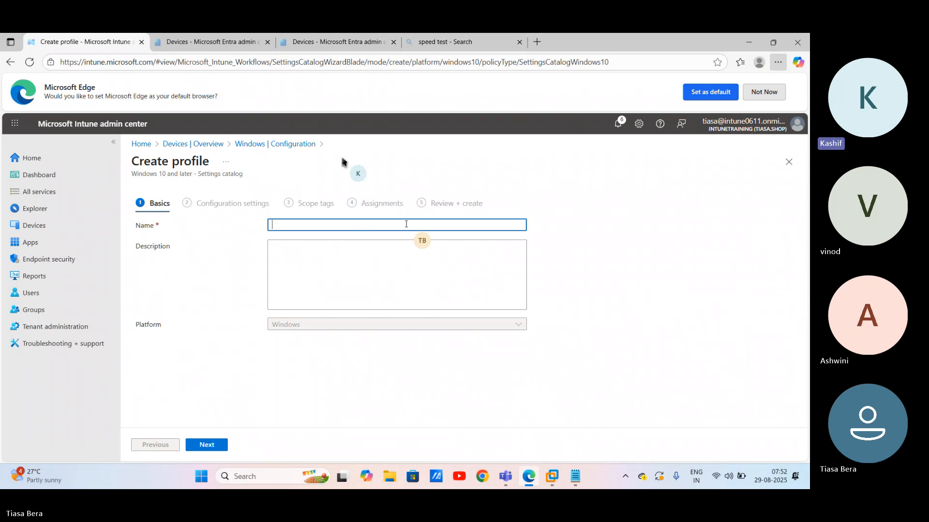
{"action": "type", "text": "0"}
{"action": "type", "text": "1. Blo"}
{"action": "type", "text": "ck Microsoft Store Policy"}
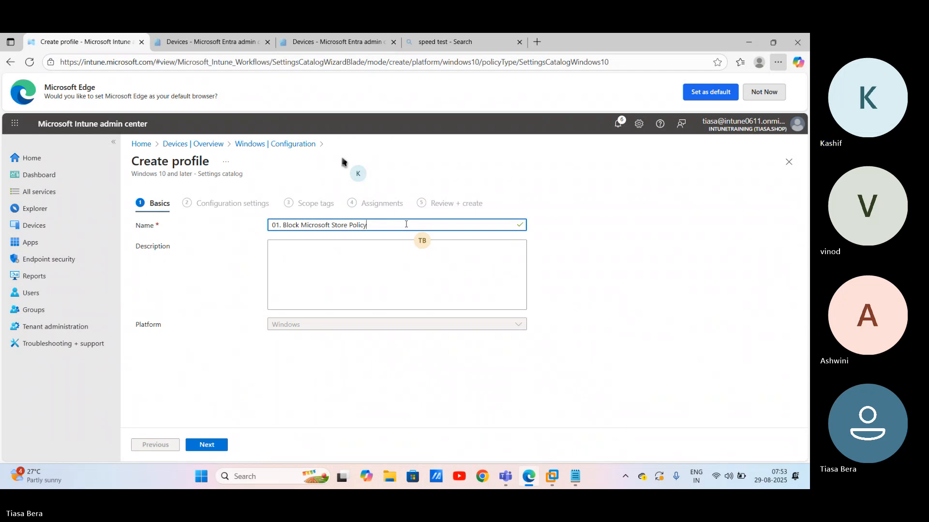
{"action": "left_click", "coordinate": [216, 445]}
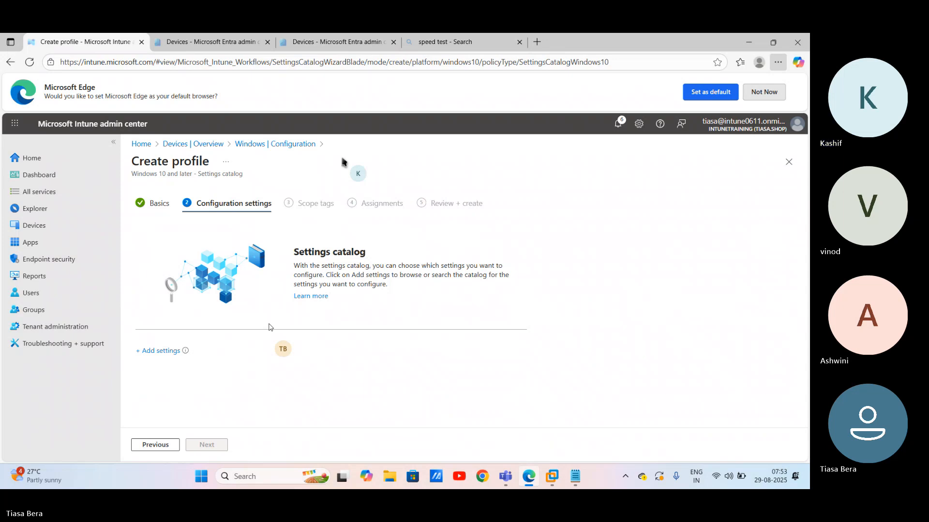
Step: Search the settings catalog for 'store' and add 'Turn off the Store application (User)' from Windows Components\Store
{"action": "left_click", "coordinate": [159, 351]}
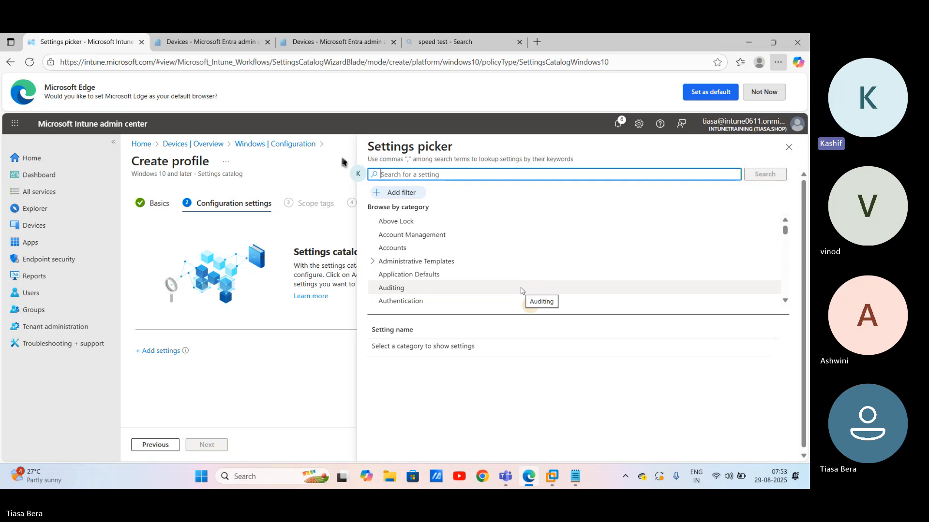
{"action": "type", "text": "store"}
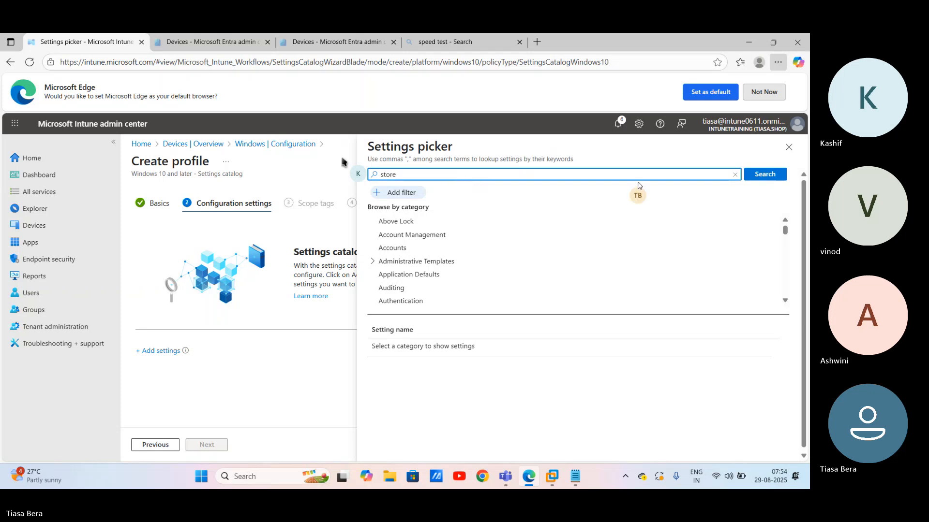
{"action": "left_click", "coordinate": [777, 177]}
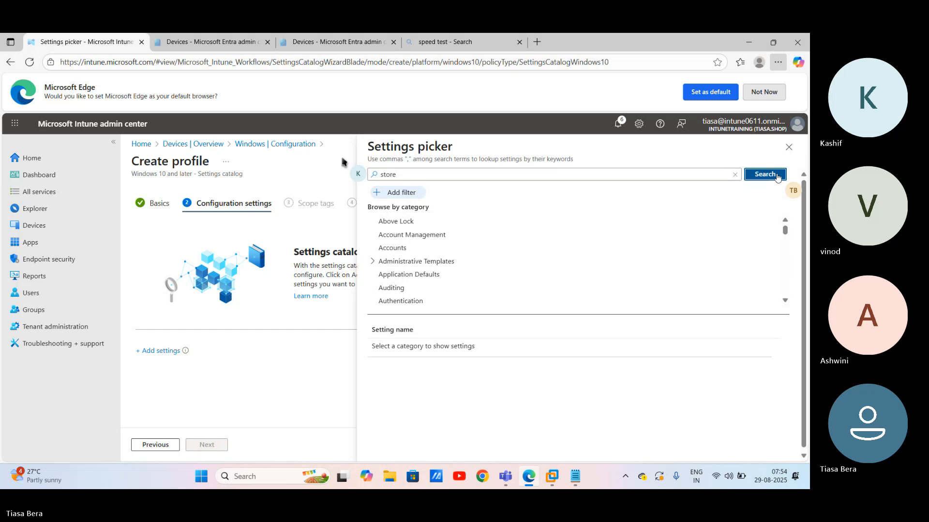
{"action": "left_click", "coordinate": [777, 176]}
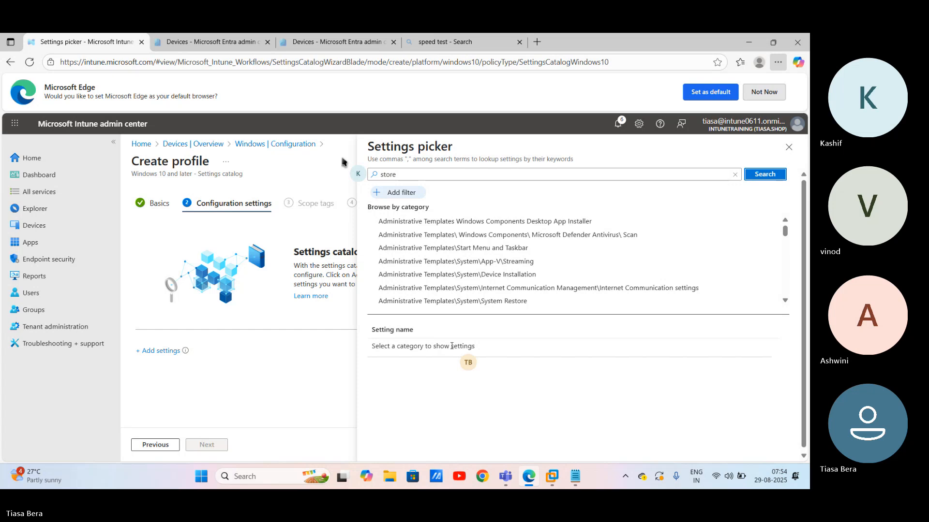
{"action": "scroll", "coordinate": [744, 251], "scroll_direction": "down", "scroll_amount": 1}
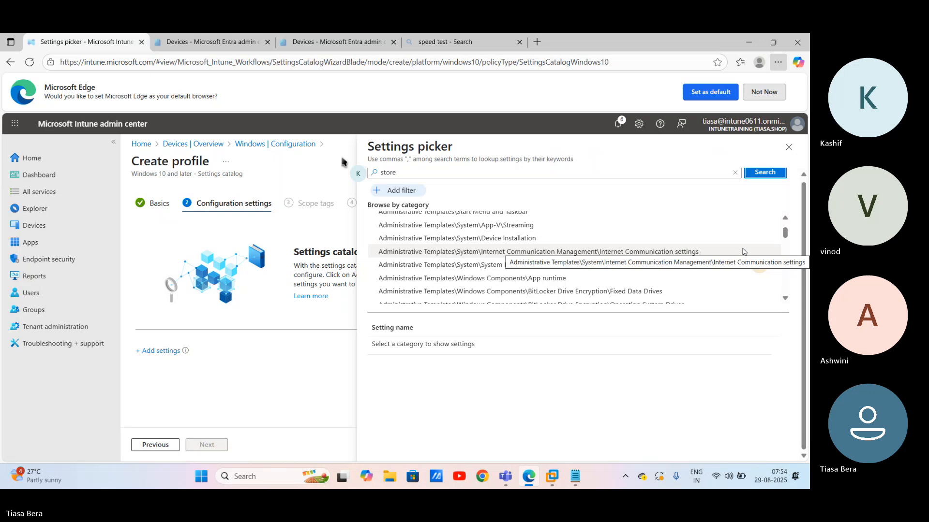
{"action": "scroll", "coordinate": [770, 264], "scroll_direction": "down", "scroll_amount": 1}
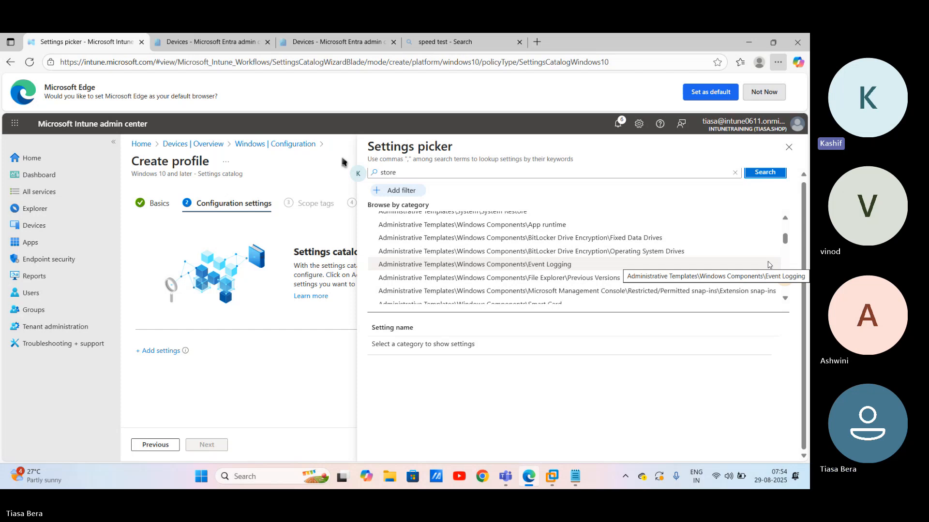
{"action": "scroll", "coordinate": [769, 265], "scroll_direction": "down", "scroll_amount": 1}
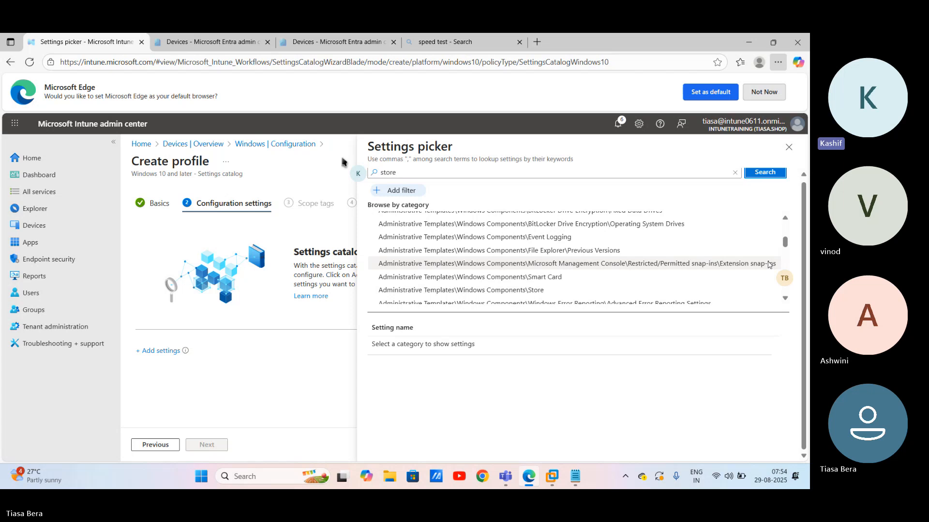
{"action": "left_click", "coordinate": [716, 290]}
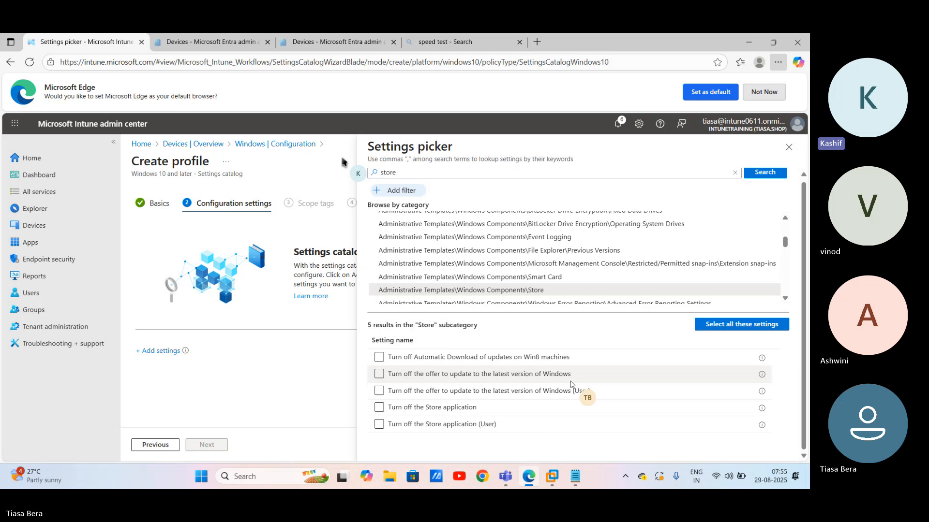
{"action": "left_click", "coordinate": [460, 386]}
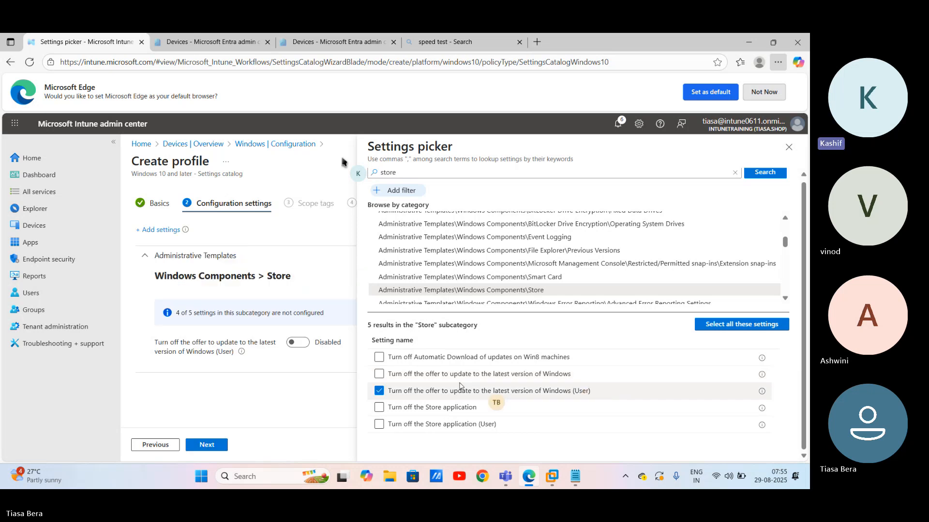
{"action": "left_click", "coordinate": [380, 426]}
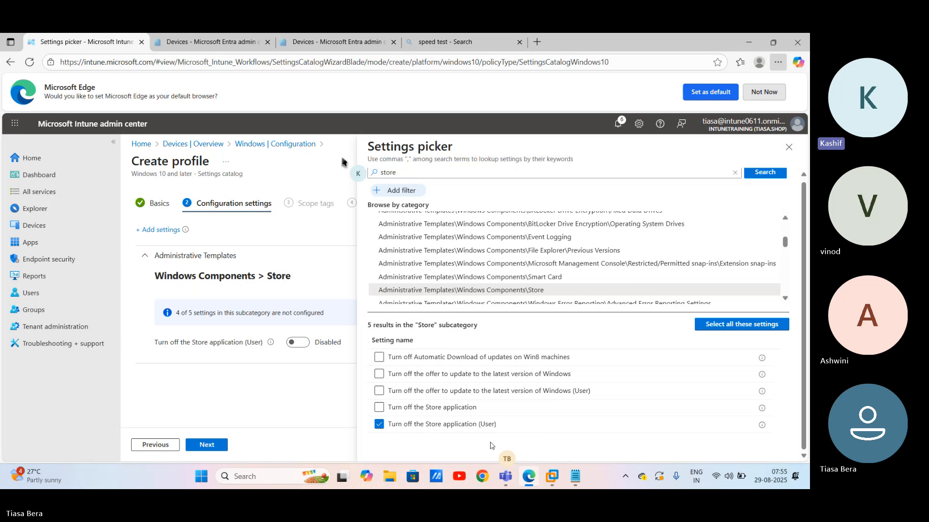
Step: Set 'Turn off the Store application (User)' to Enabled and advance past Scope tags to Assignments
{"action": "left_click", "coordinate": [217, 446]}
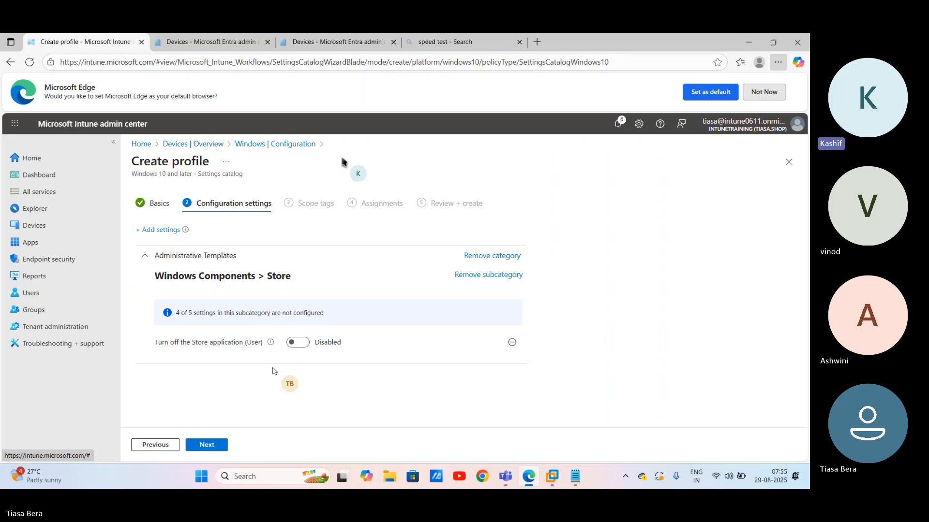
{"action": "left_click", "coordinate": [299, 343]}
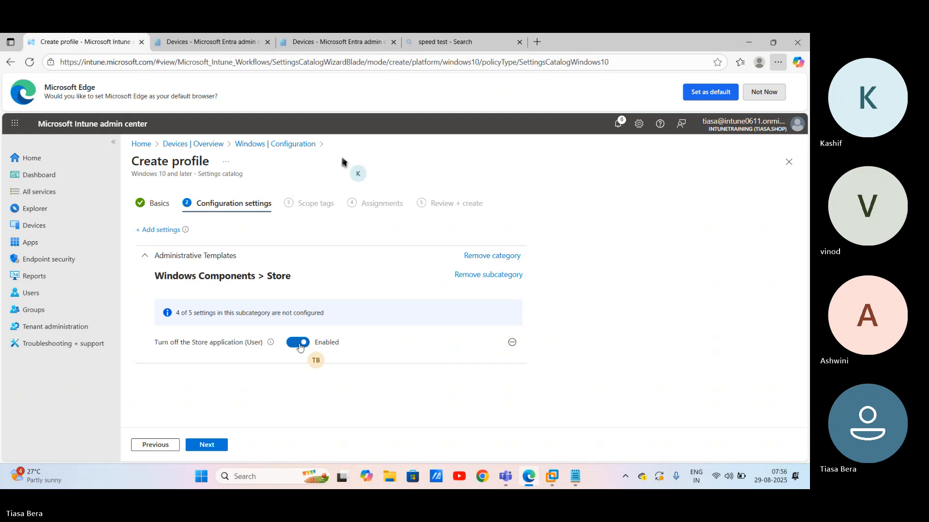
{"action": "left_click", "coordinate": [207, 444]}
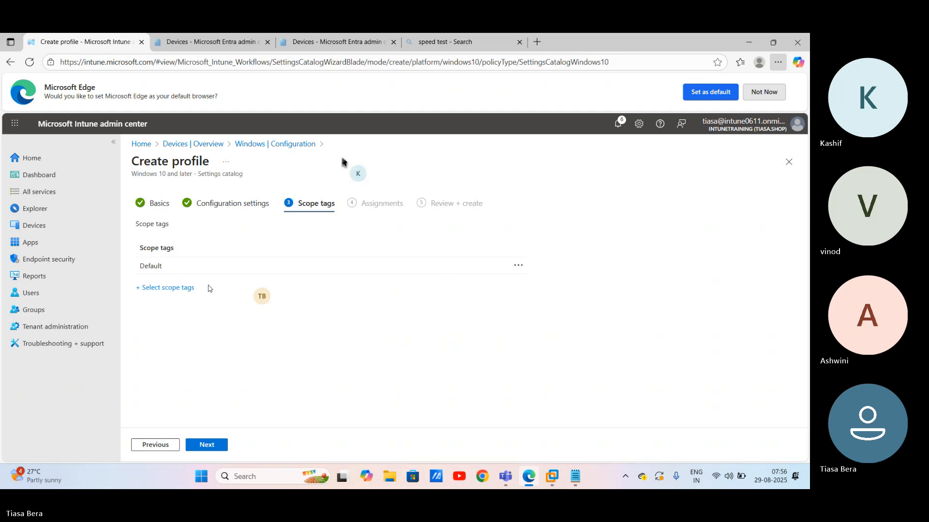
{"action": "left_click", "coordinate": [214, 448]}
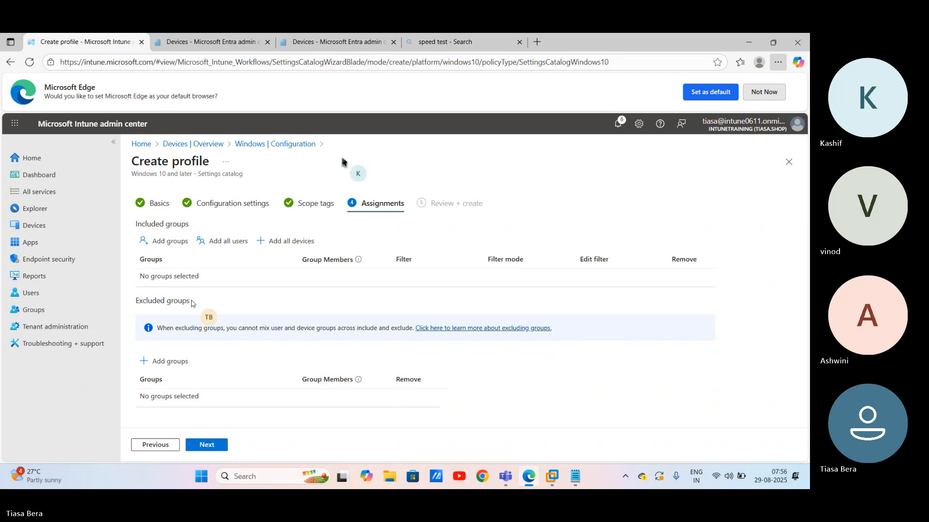
Step: Add Licensed User Group as an included group on the profile's assignments
{"action": "left_click", "coordinate": [165, 244]}
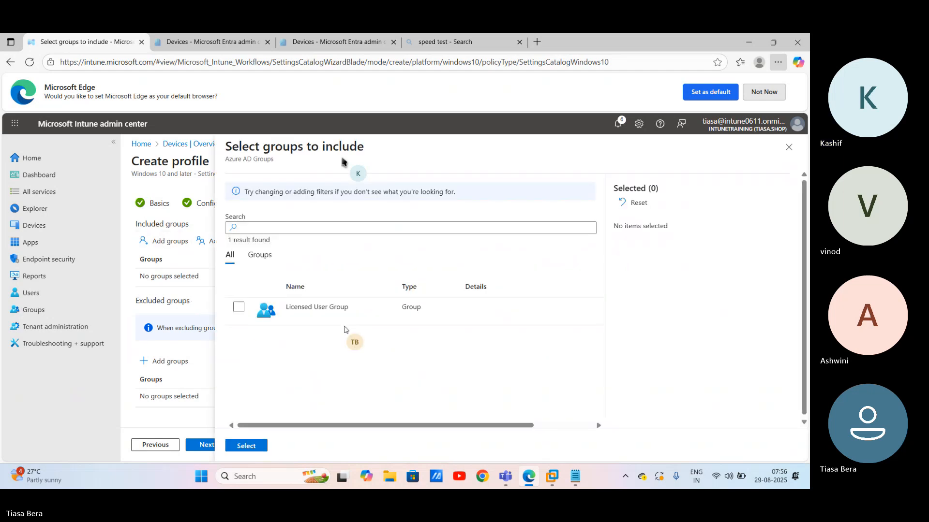
{"action": "left_click", "coordinate": [238, 308]}
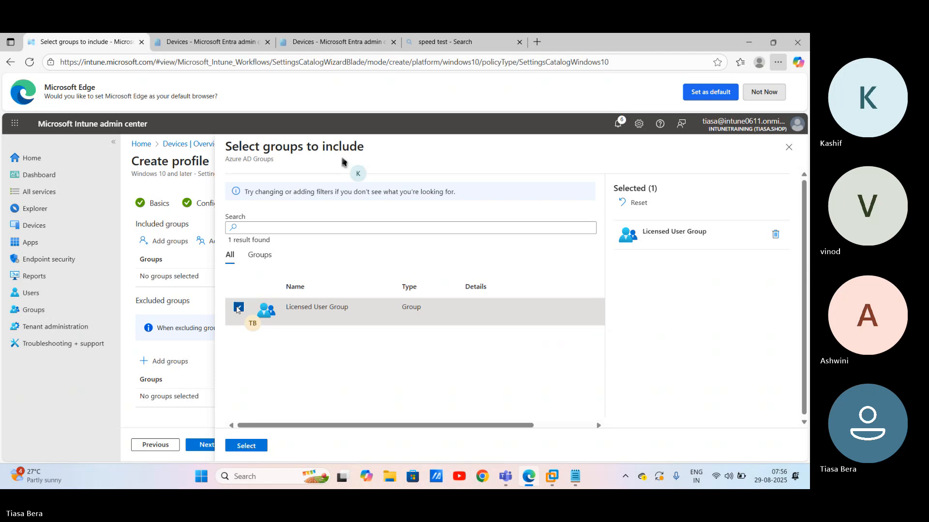
{"action": "left_click", "coordinate": [246, 446]}
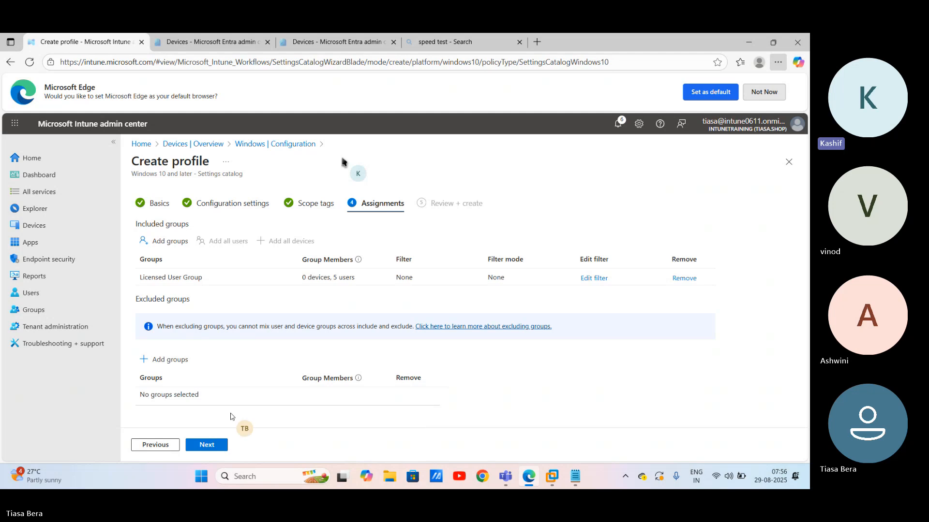
Step: Review and create the Block Microsoft Store Policy profile, then bring the Notepad notes forward
{"action": "left_click", "coordinate": [215, 445]}
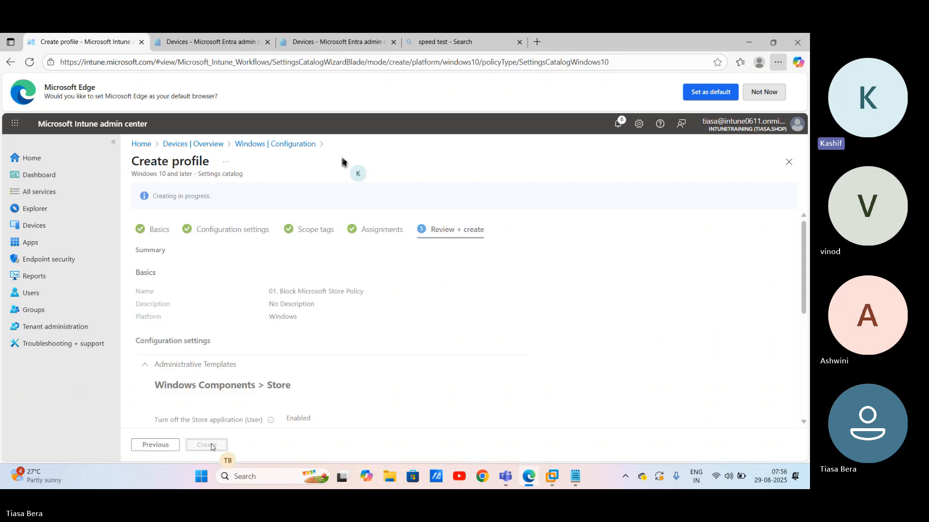
{"action": "left_click", "coordinate": [214, 445]}
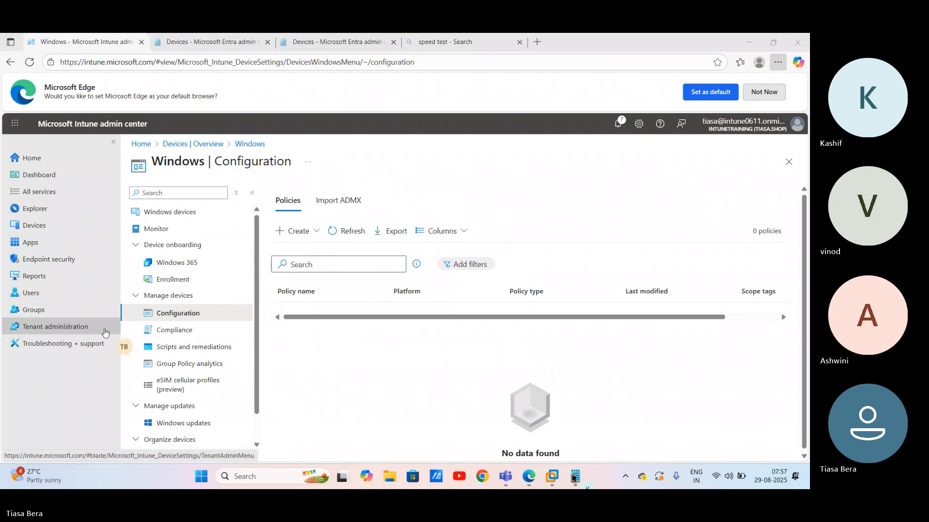
{"action": "left_click", "coordinate": [574, 476]}
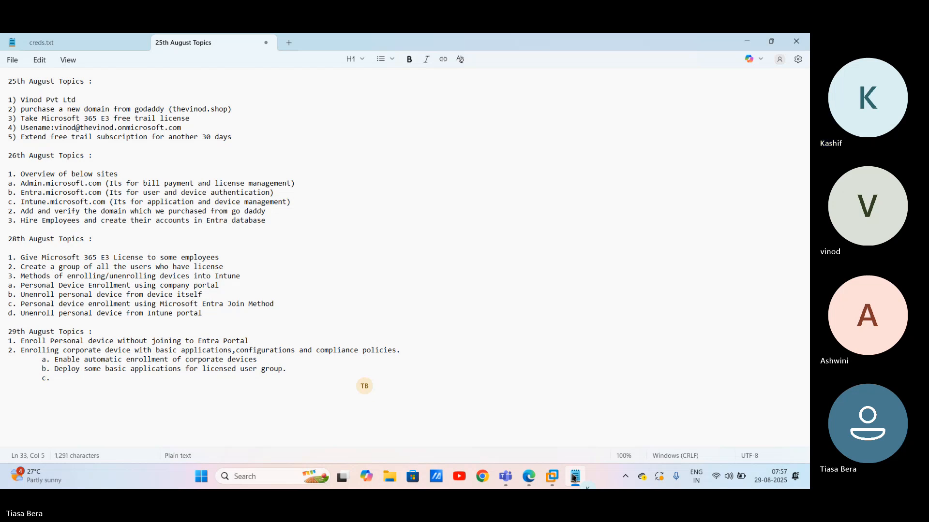
Step: Complete item c. as 'Deploy restriction policies' and start an indented 'd.' item below it
{"action": "type", "text": "De"}
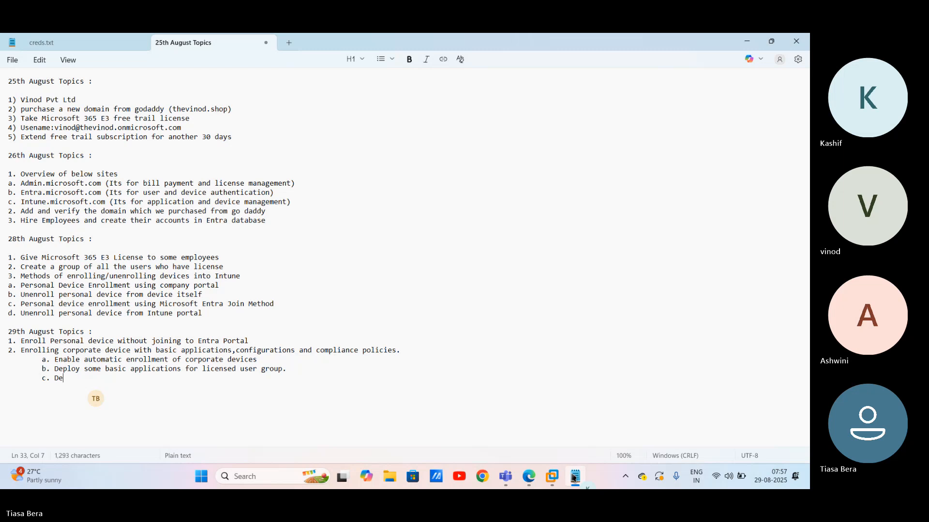
{"action": "type", "text": "ploy restrictio"}
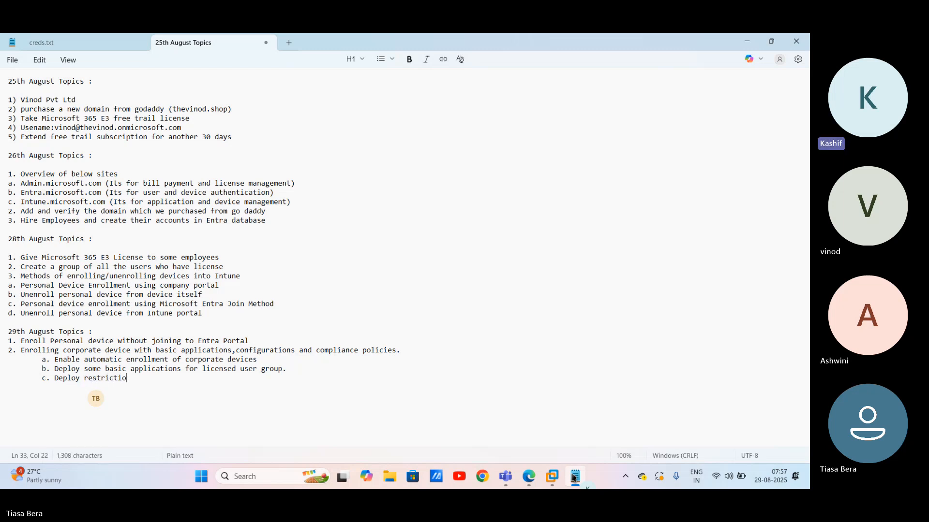
{"action": "type", "text": "n policies"}
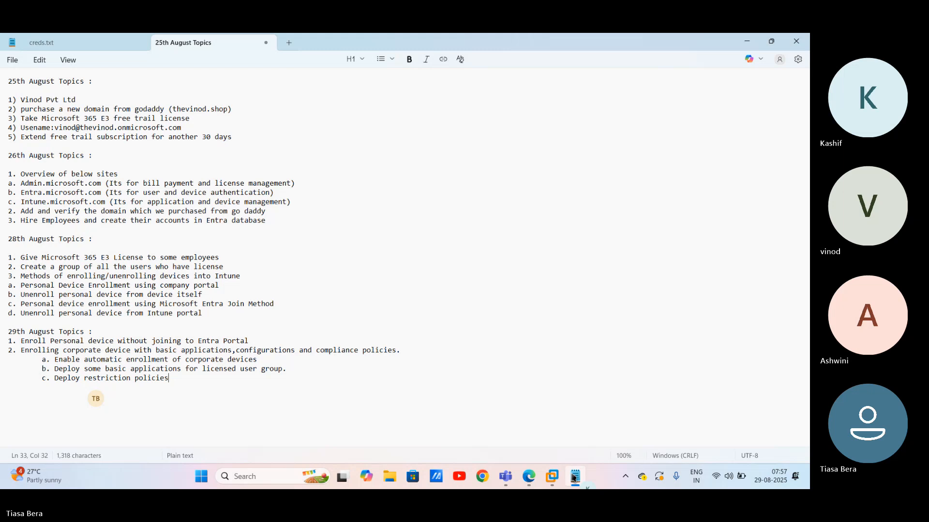
{"action": "key", "text": "Return"}
{"action": "key", "text": "Tab"}
{"action": "type", "text": "d."}
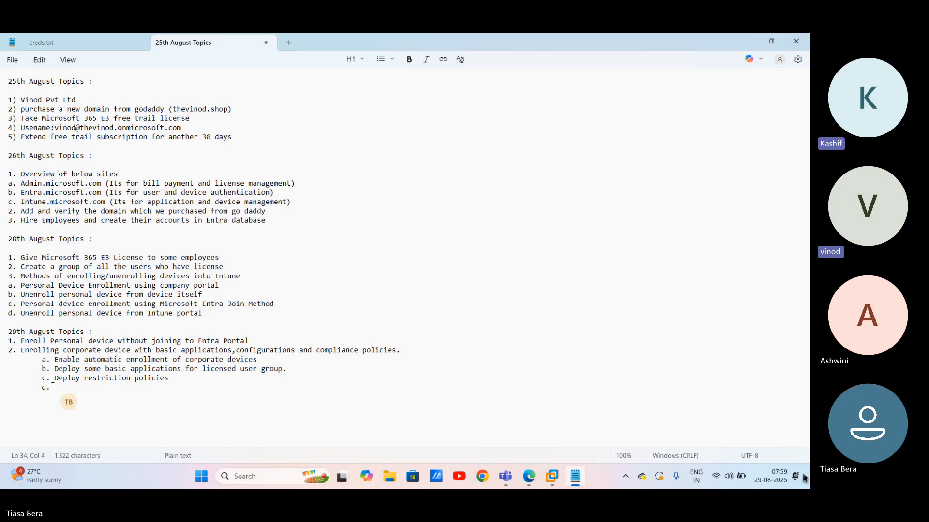
Step: Highlight the 29th August topics in Notepad, then leave the Intune Training Teams meeting
{"action": "left_click_drag", "start_coordinate": [53, 384], "coordinate": [2, 336]}
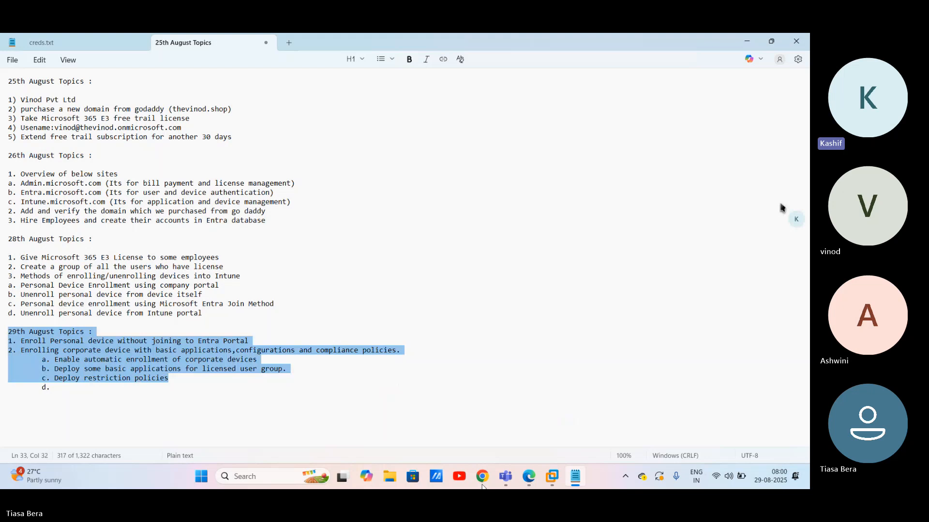
{"action": "mouse_move", "coordinate": [505, 478]}
{"action": "left_click", "coordinate": [505, 428]}
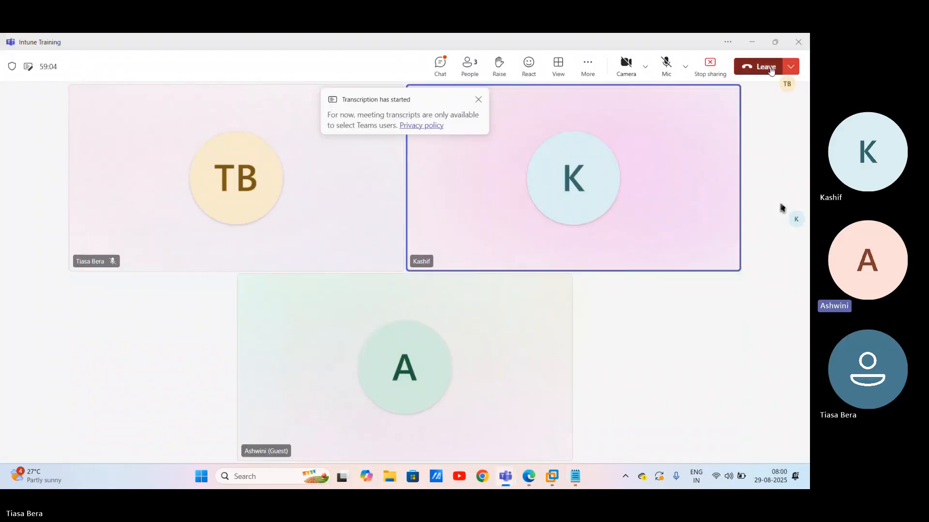
{"action": "left_click", "coordinate": [772, 68]}
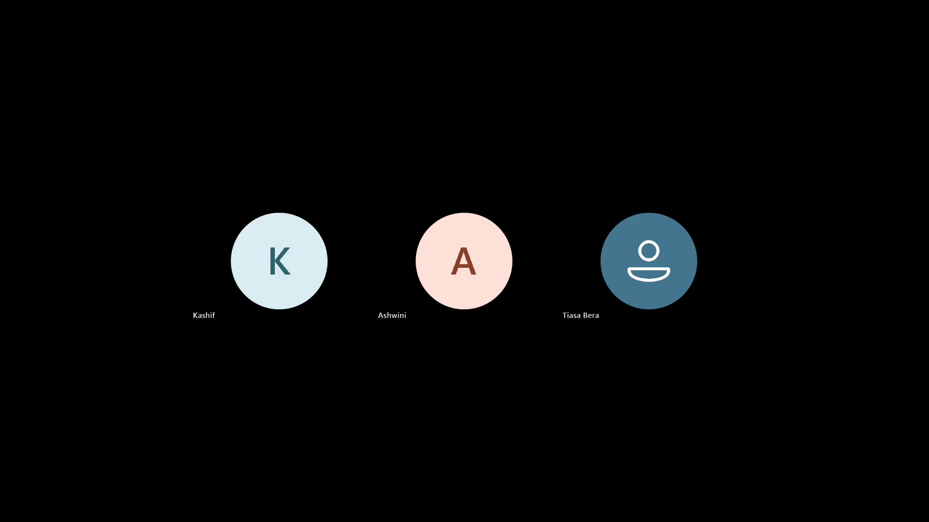